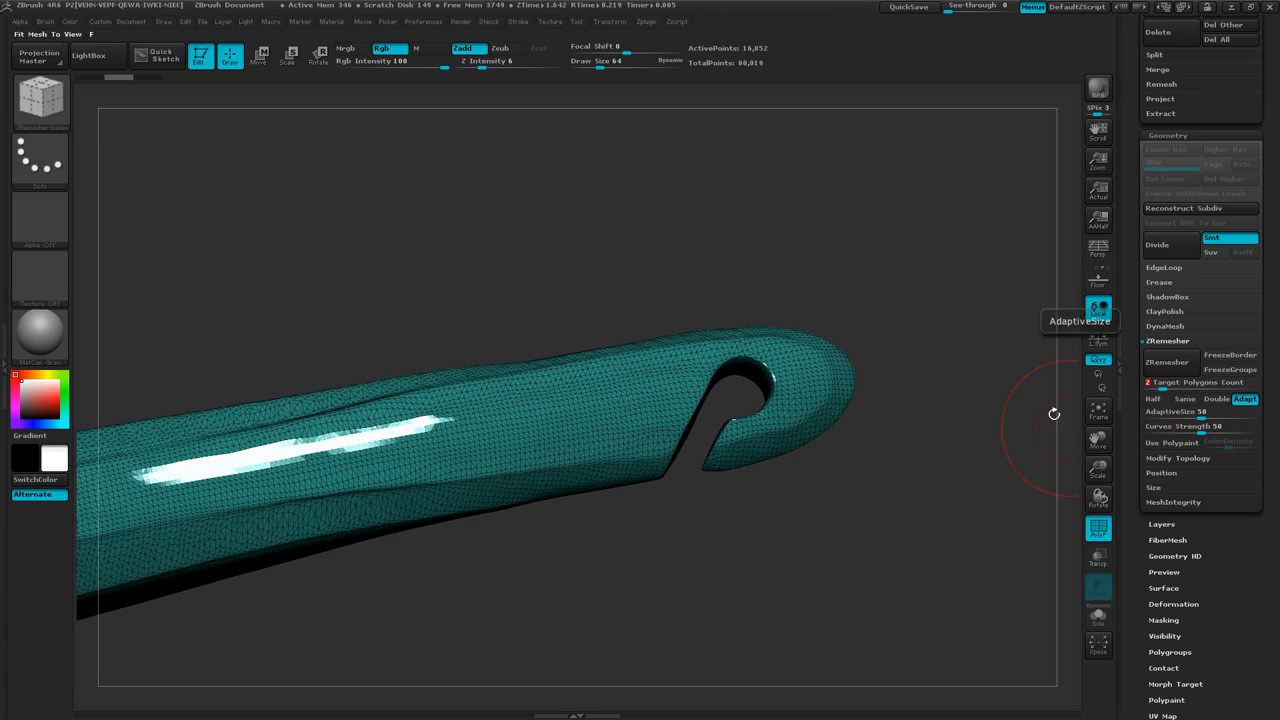
Try remeshing the handle with ZRemesher at a Target Polygons Count of 2 with Adapt on, and undo it
click(1167, 362)
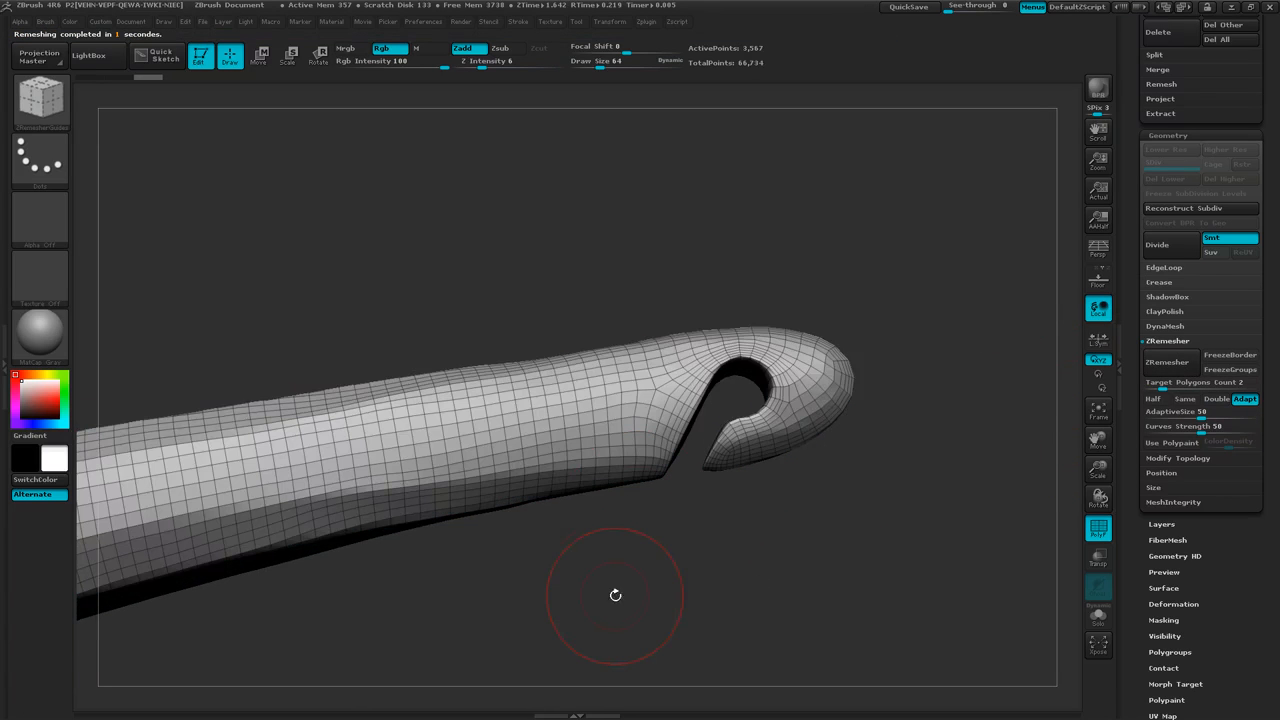
drag(617, 594, 620, 520)
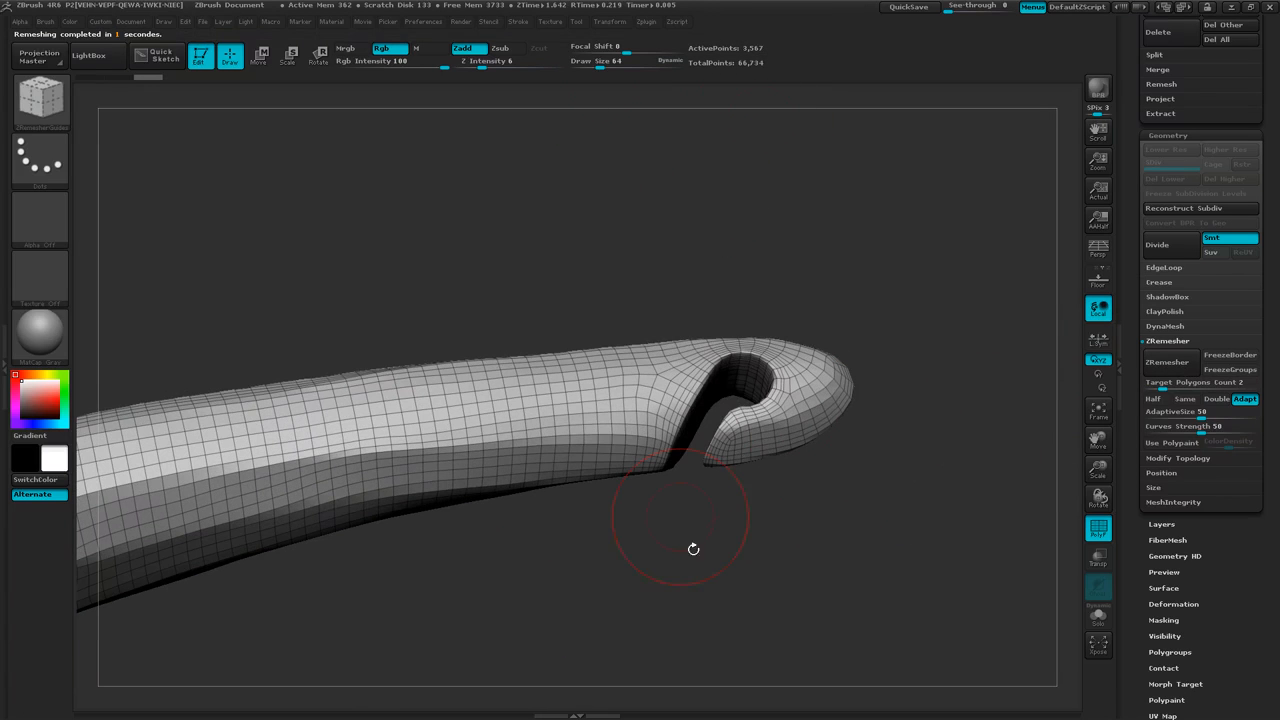
key(ctrl+z)
key(ctrl+z)
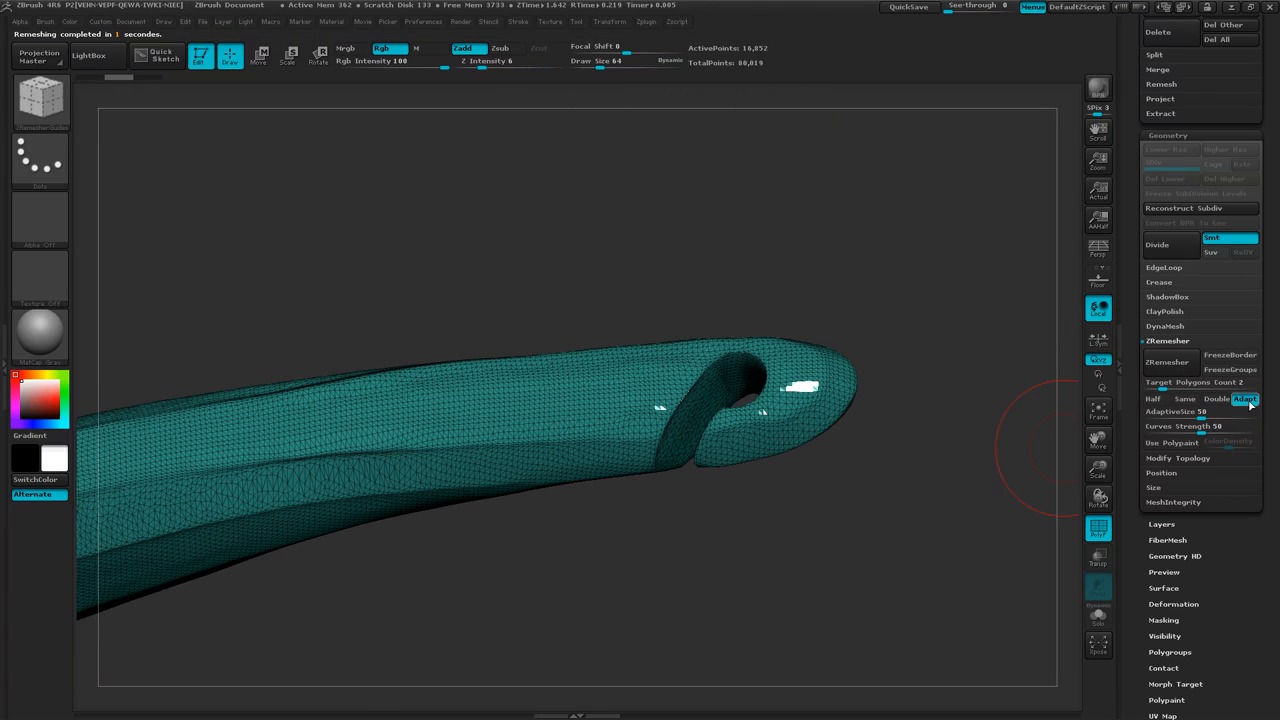
Turn off ZRemesher's Adapt option, try remeshing the handle without it, and undo the remesh
click(1247, 399)
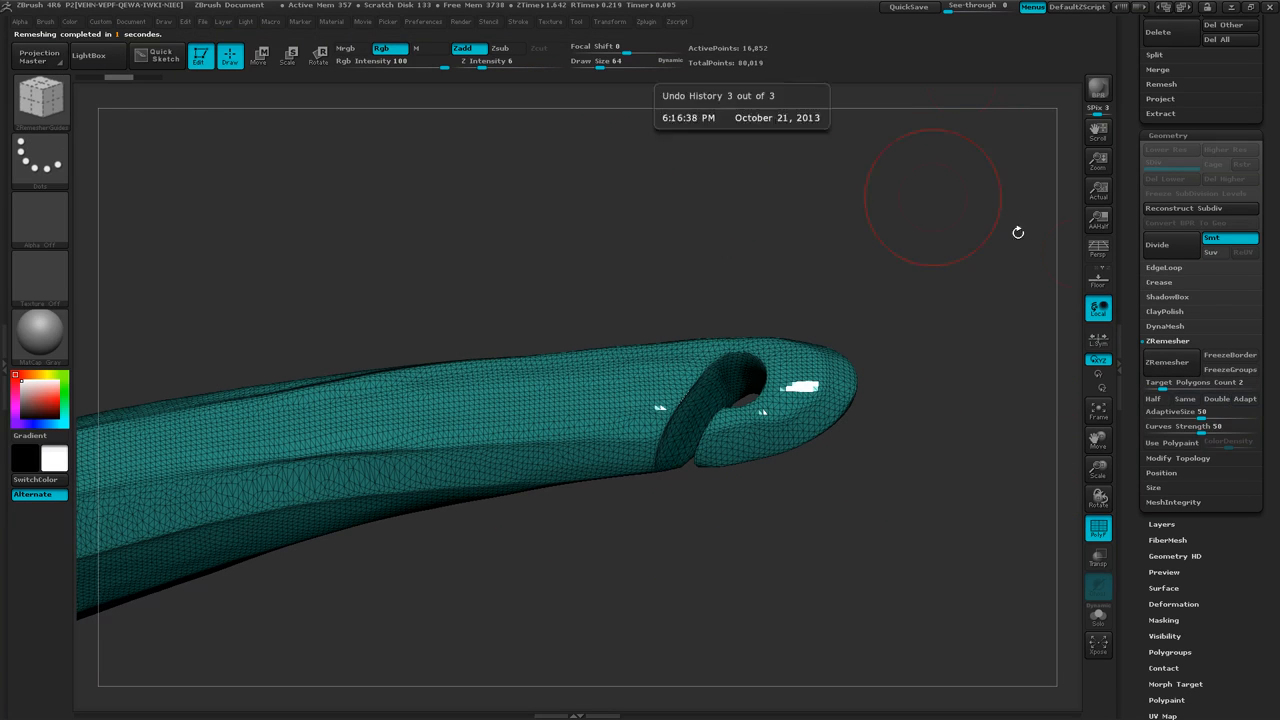
click(1188, 366)
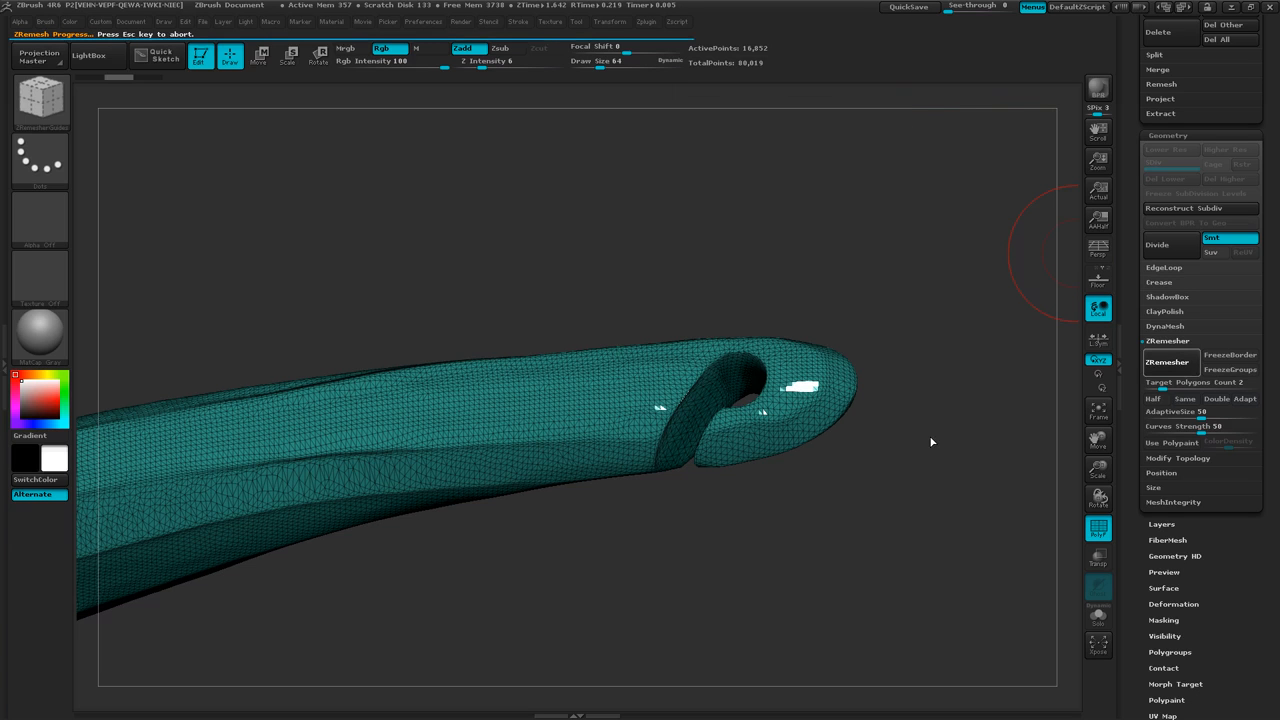
drag(714, 552, 715, 503)
key(ctrl+z)
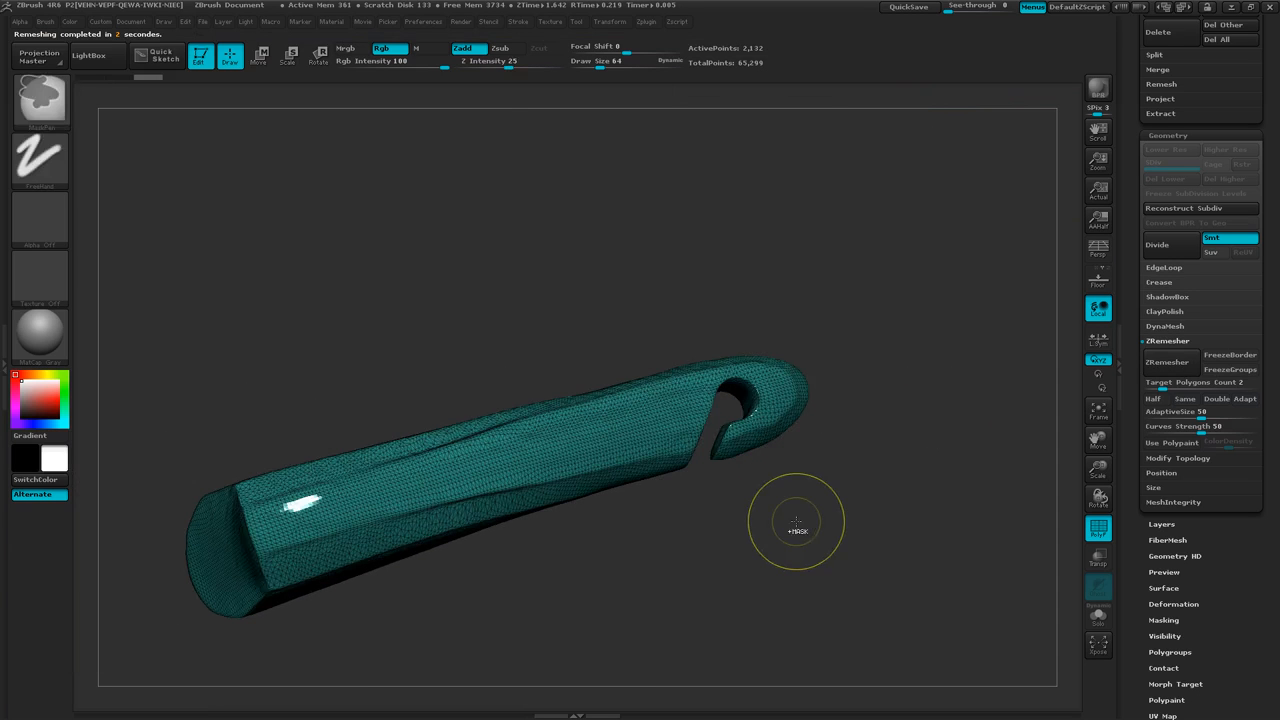
Examine the dense triangulated mesh around the hook notch and along the whole handle
drag(817, 532, 797, 495)
ctrl+right_drag(706, 520, 873, 467)
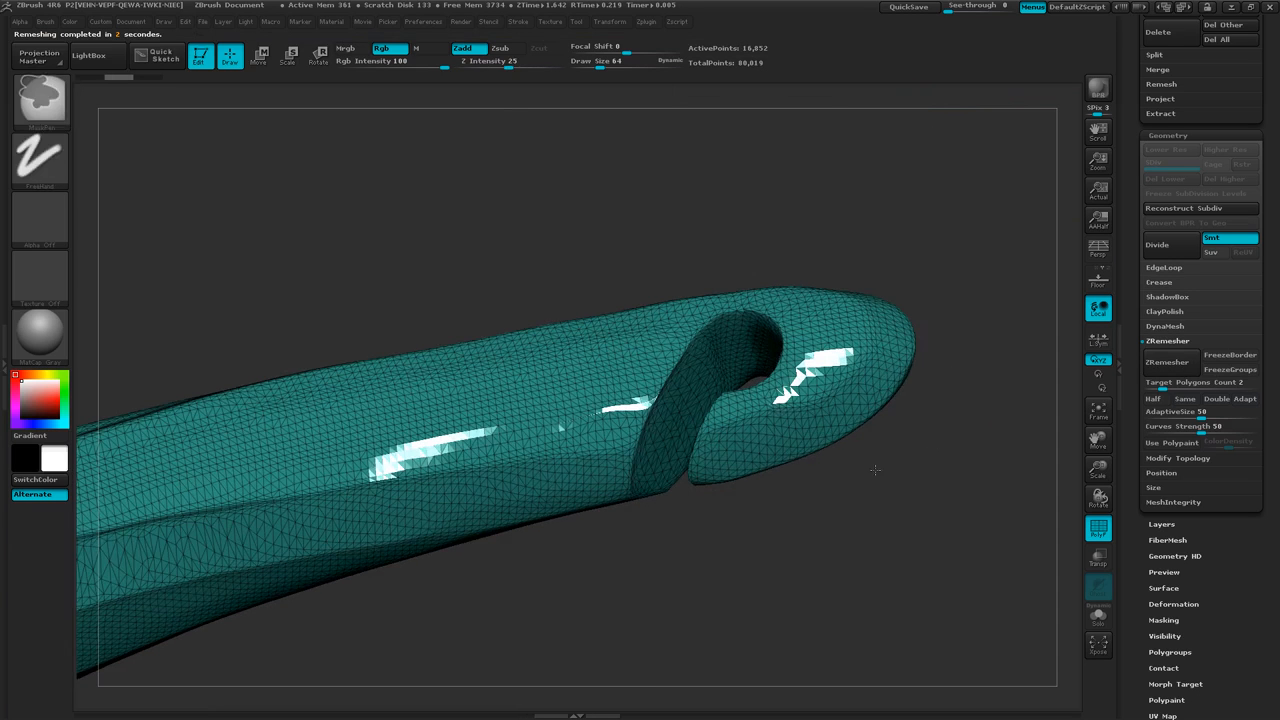
ctrl+right_drag(676, 369, 665, 343)
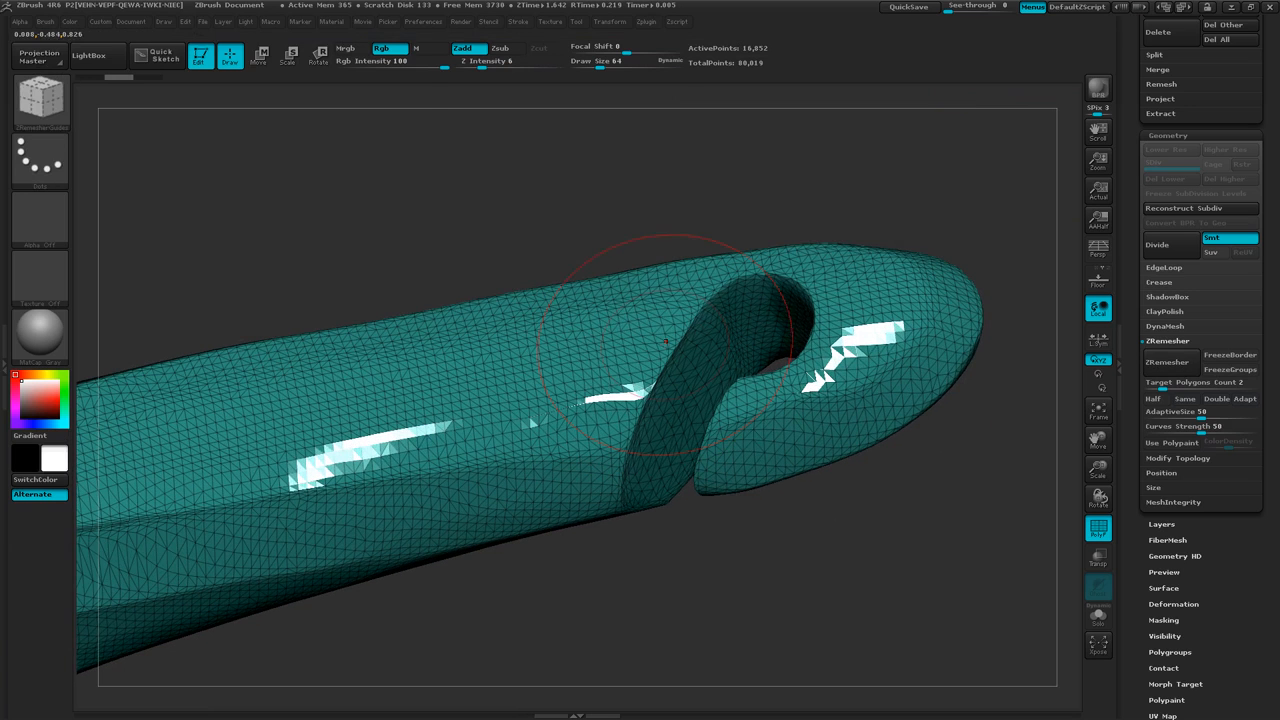
click(518, 22)
ctrl+right_drag(683, 323, 666, 349)
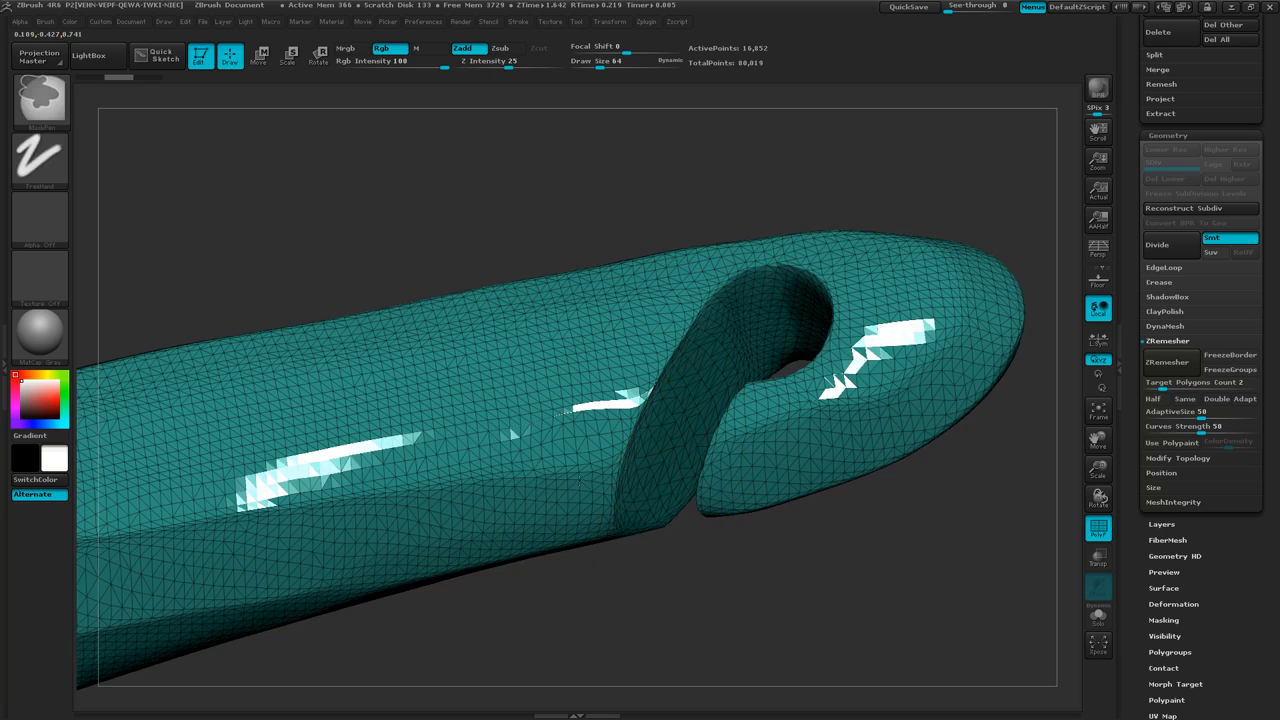
ctrl+right_drag(700, 392, 660, 262)
alt+right_drag(380, 428, 324, 437)
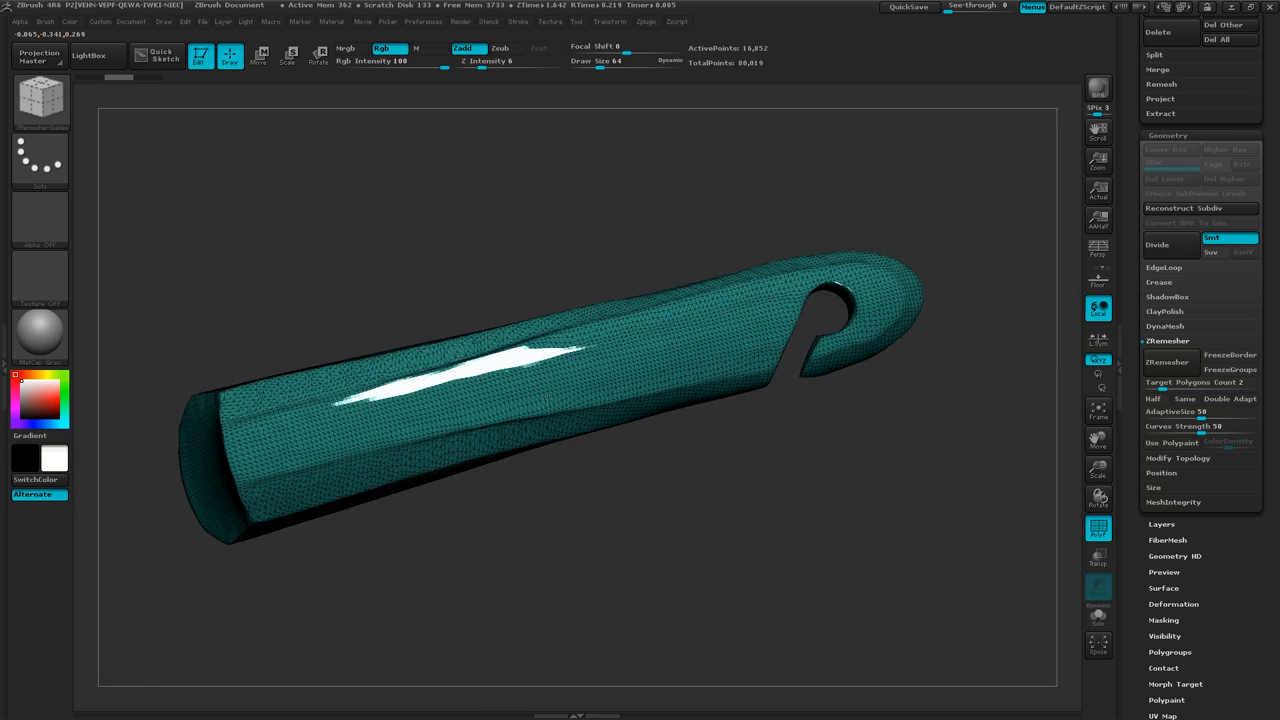
right_drag(540, 469, 575, 440)
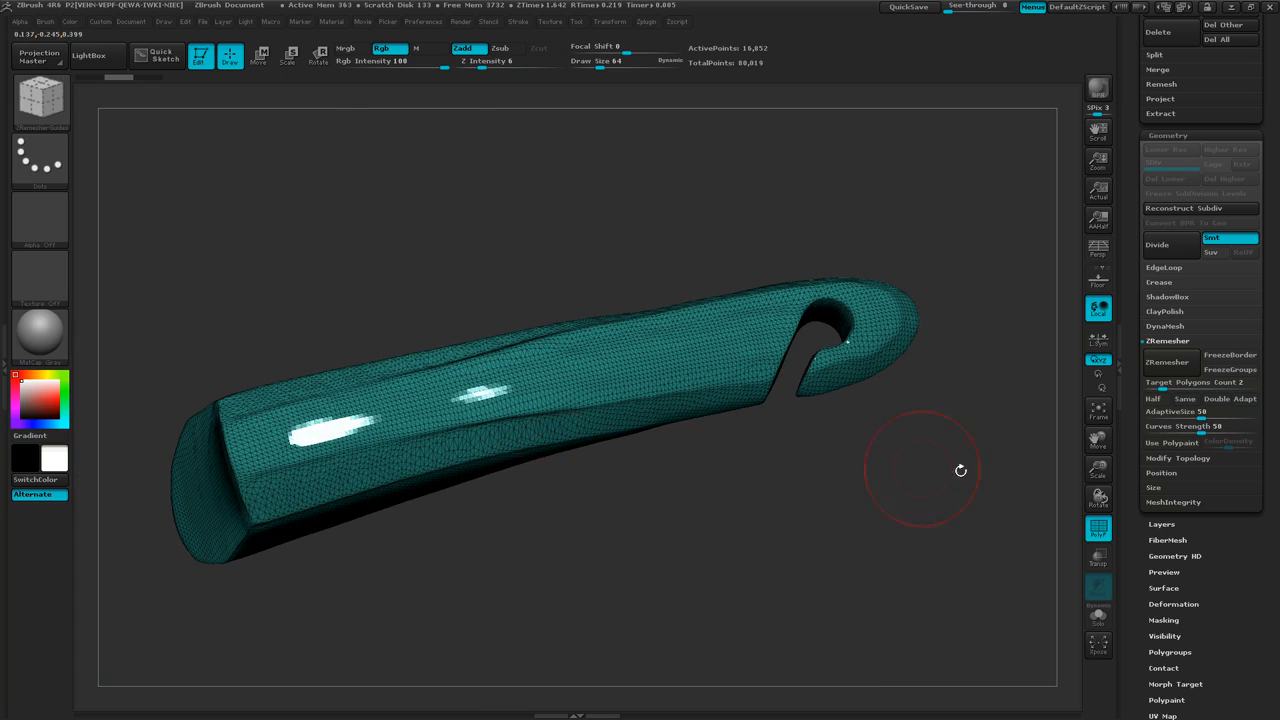
Remesh the handle with ZRemesher at a Target Polygons Count of 2, then check the new topology from several angles
click(1163, 384)
key(Return)
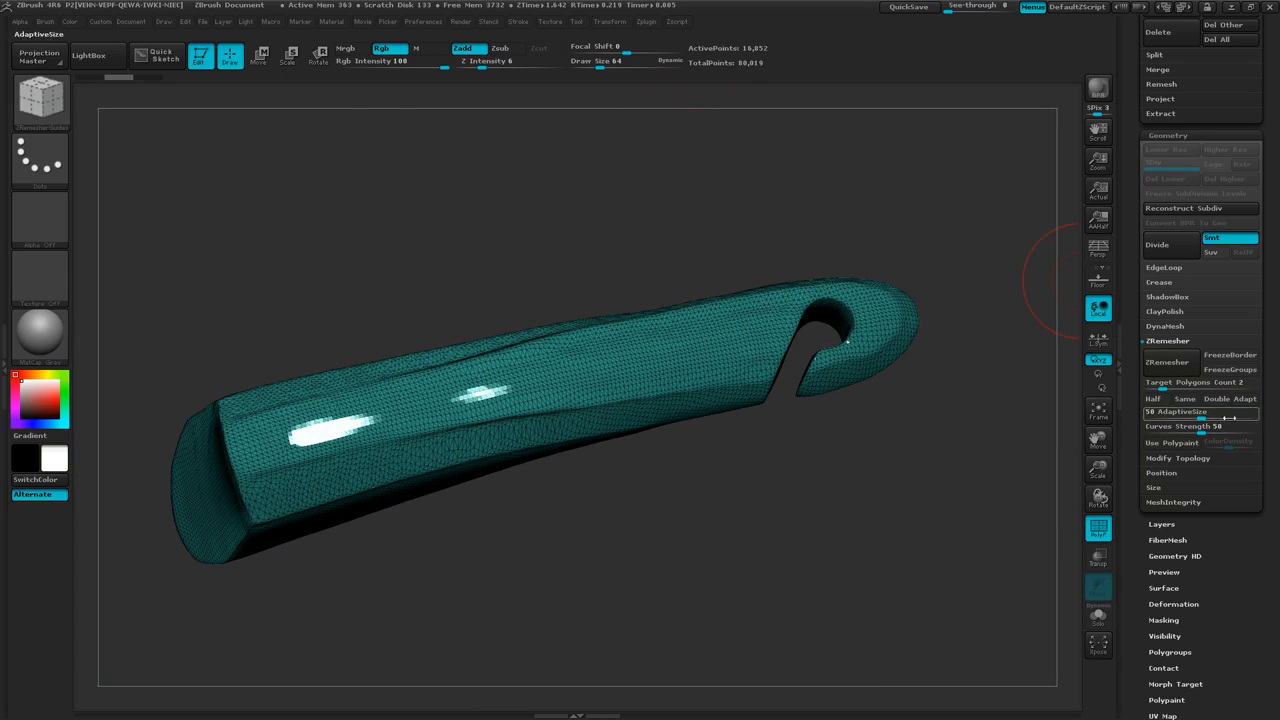
click(1176, 370)
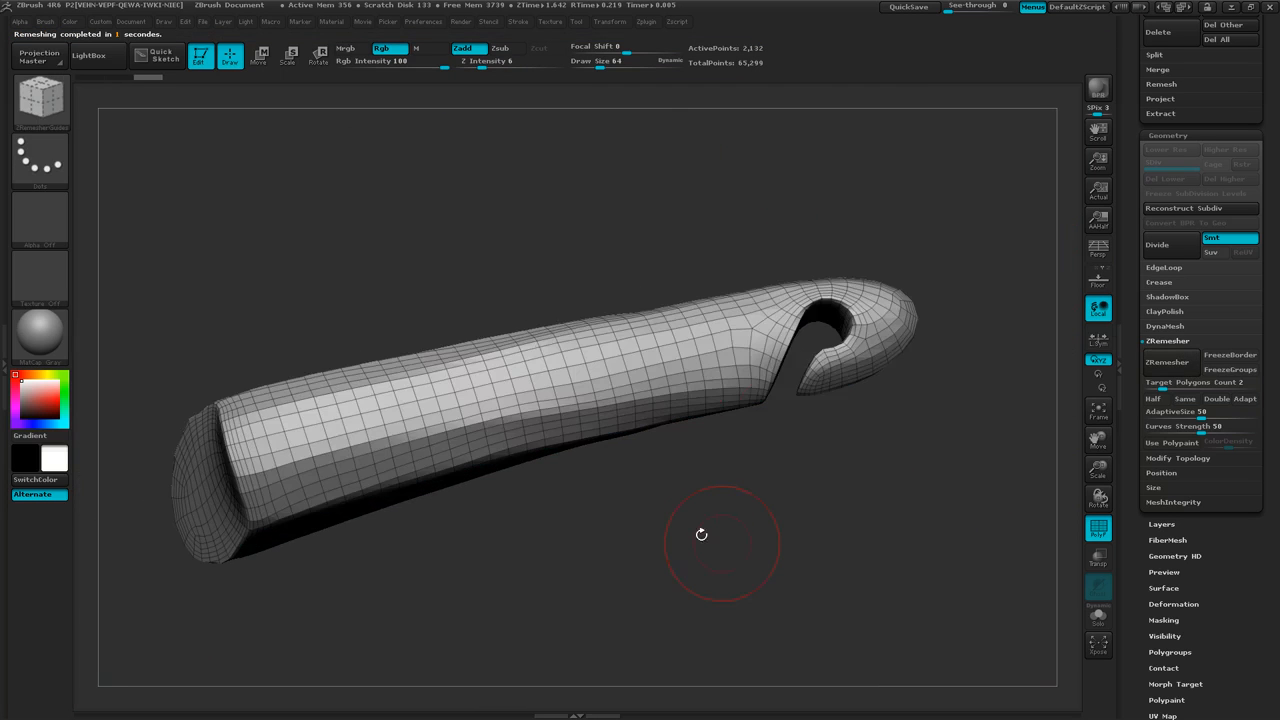
mouse_move(702, 535)
mouse_down()
mouse_move(695, 549)
mouse_move(799, 518)
mouse_move(775, 300)
mouse_up()
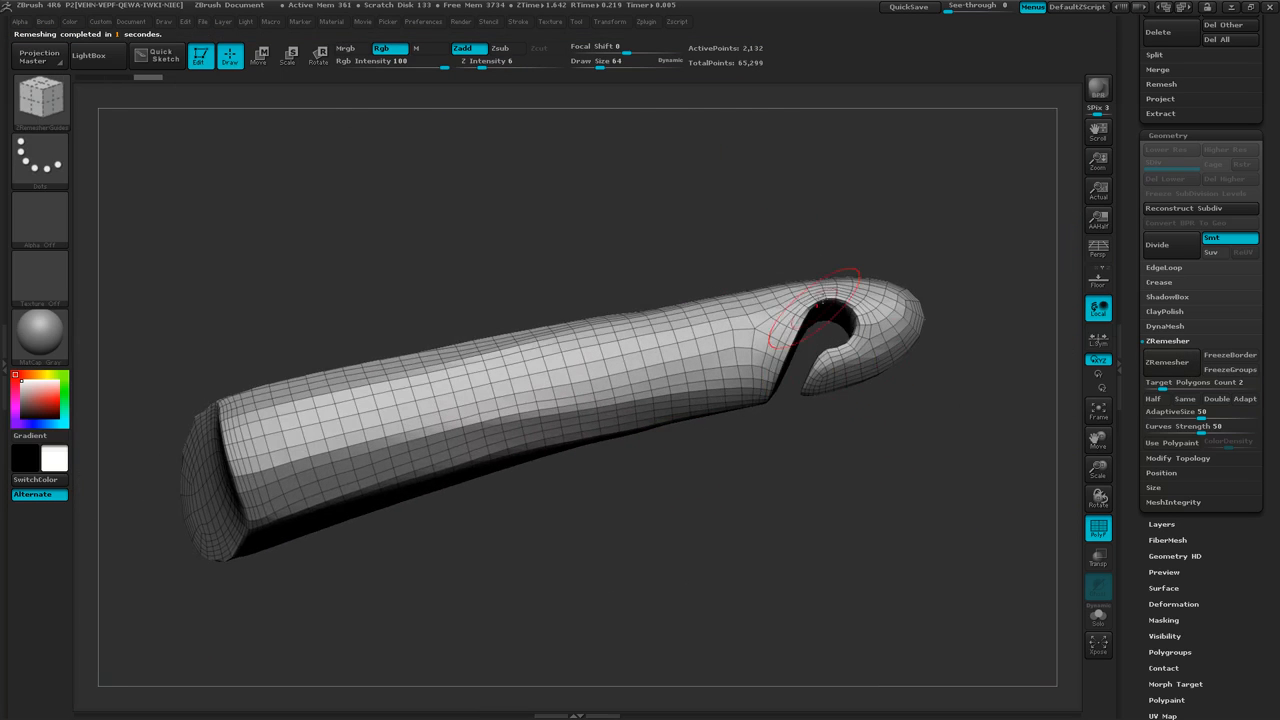
drag(738, 452, 683, 474)
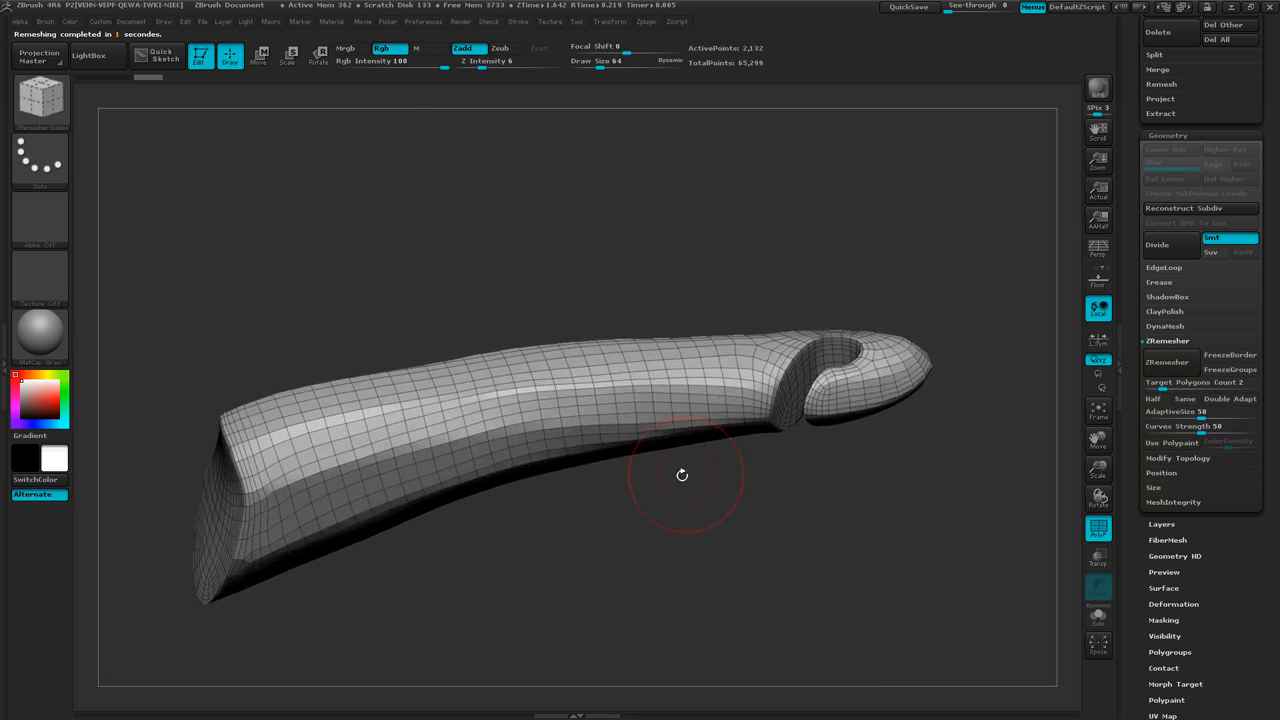
mouse_move(597, 522)
ctrl+right_down()
mouse_move(688, 498)
mouse_move(605, 505)
ctrl+right_up()
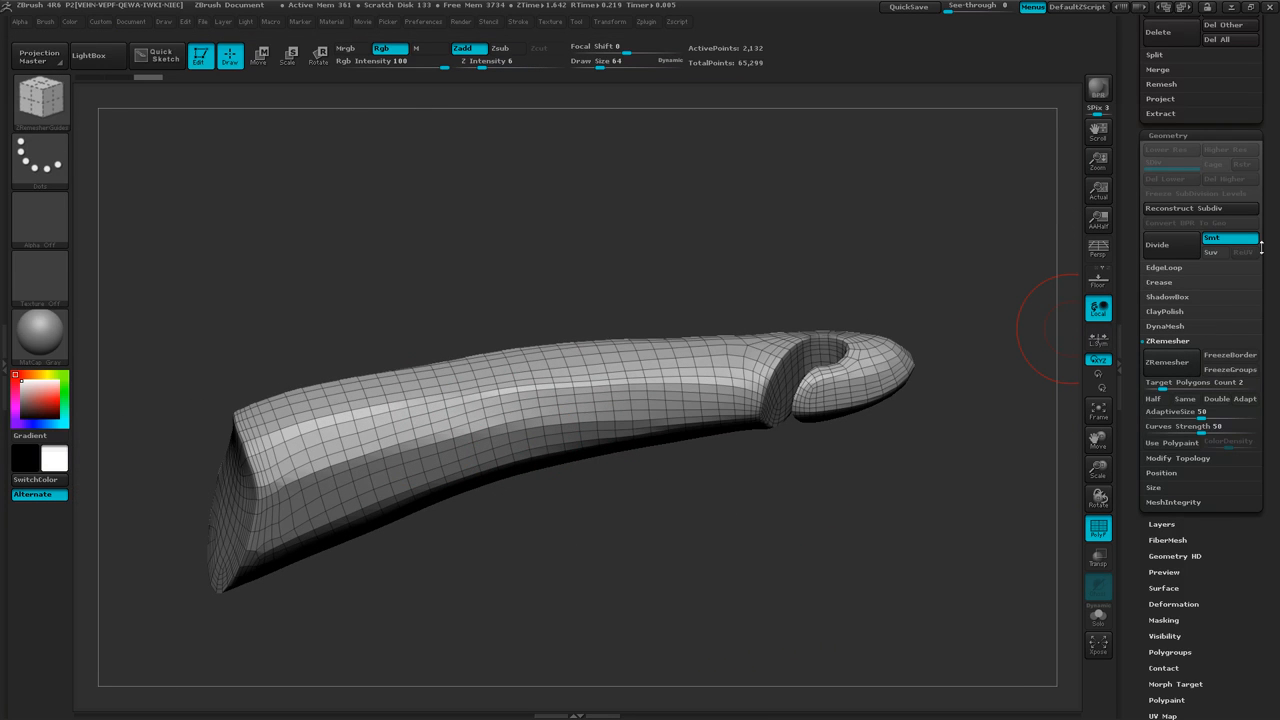
Show the dense GardenSpade06 subtool together with the remeshed GardenSpade07, keeping GardenSpade07 as the active subtool
drag(1270, 232, 1275, 370)
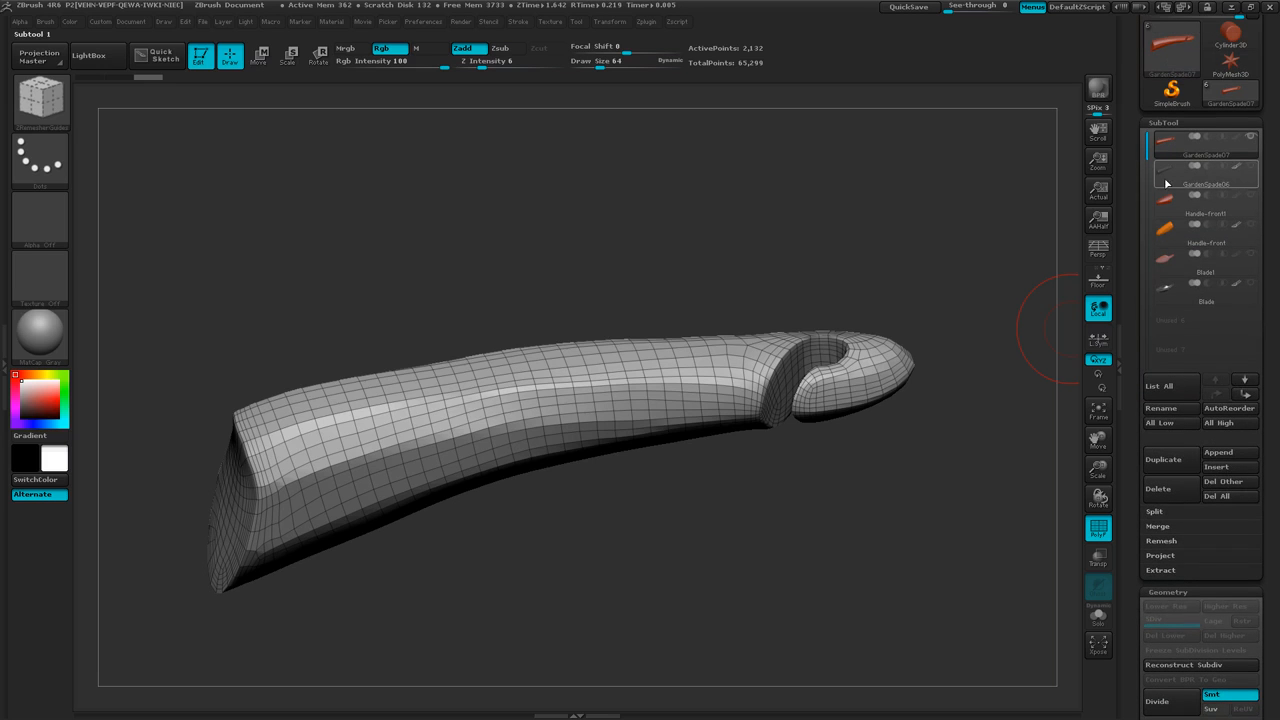
mouse_move(1240, 182)
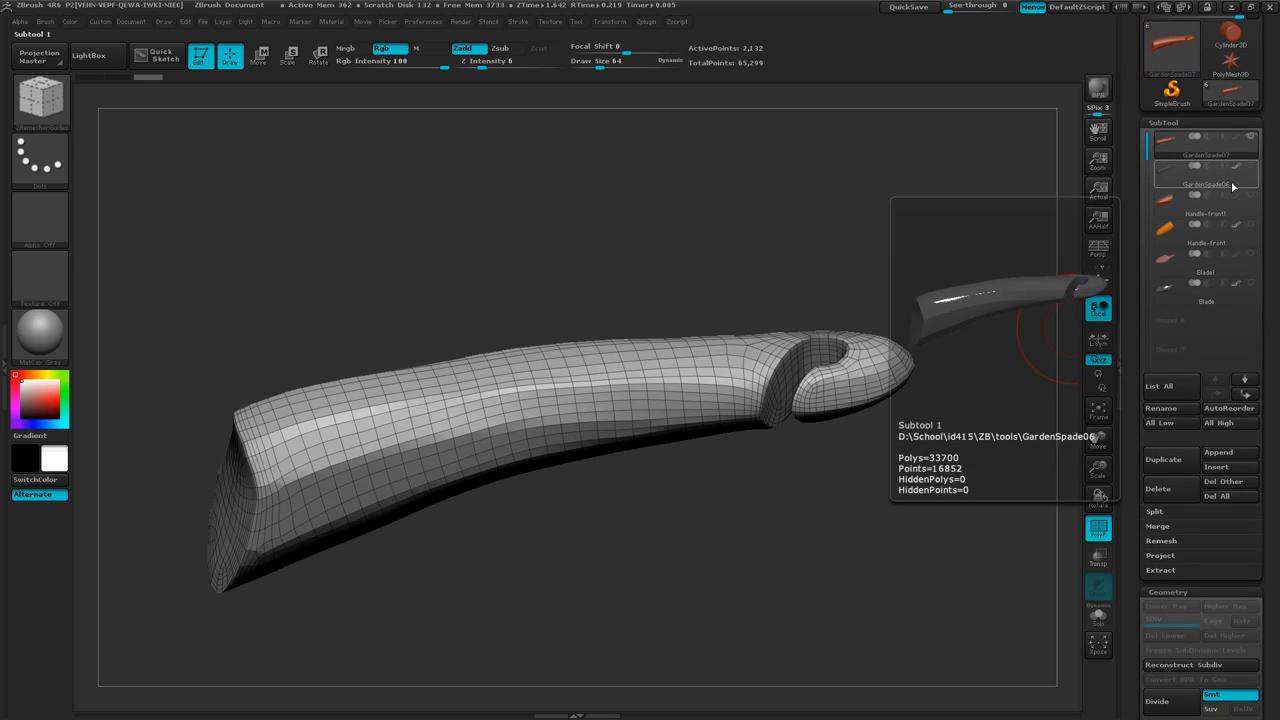
click(1233, 186)
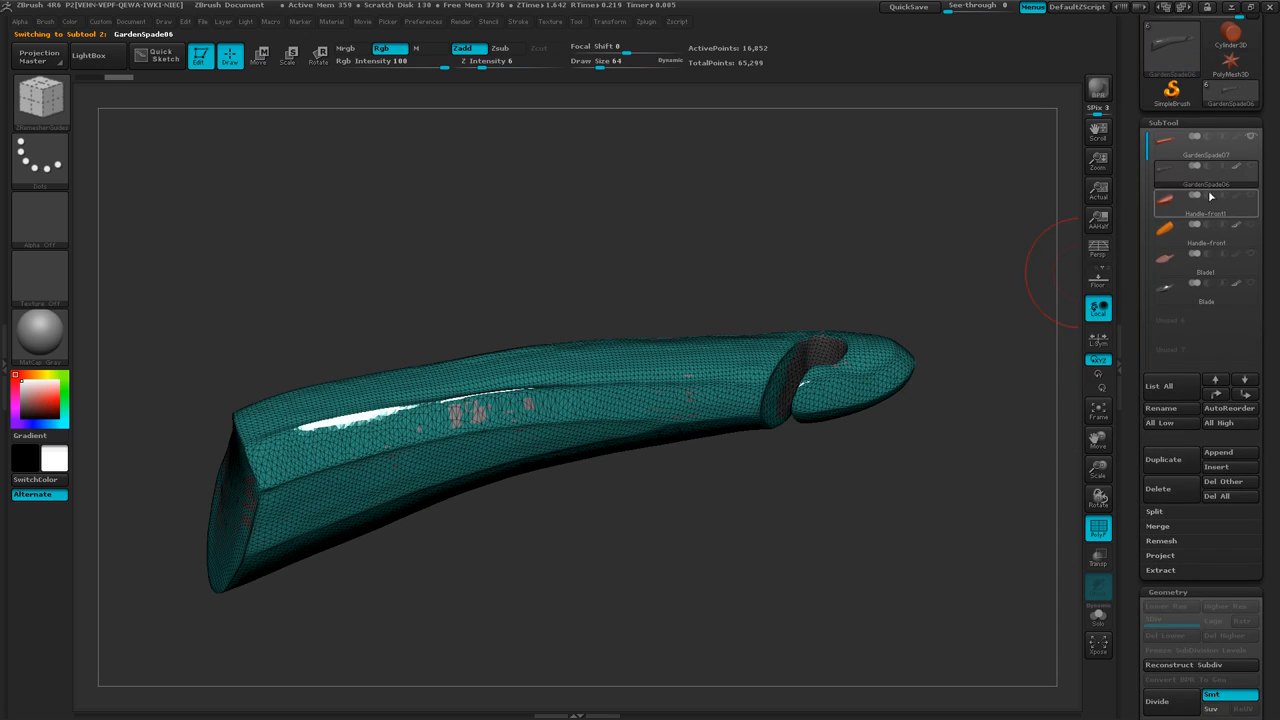
mouse_move(1253, 172)
click(1224, 155)
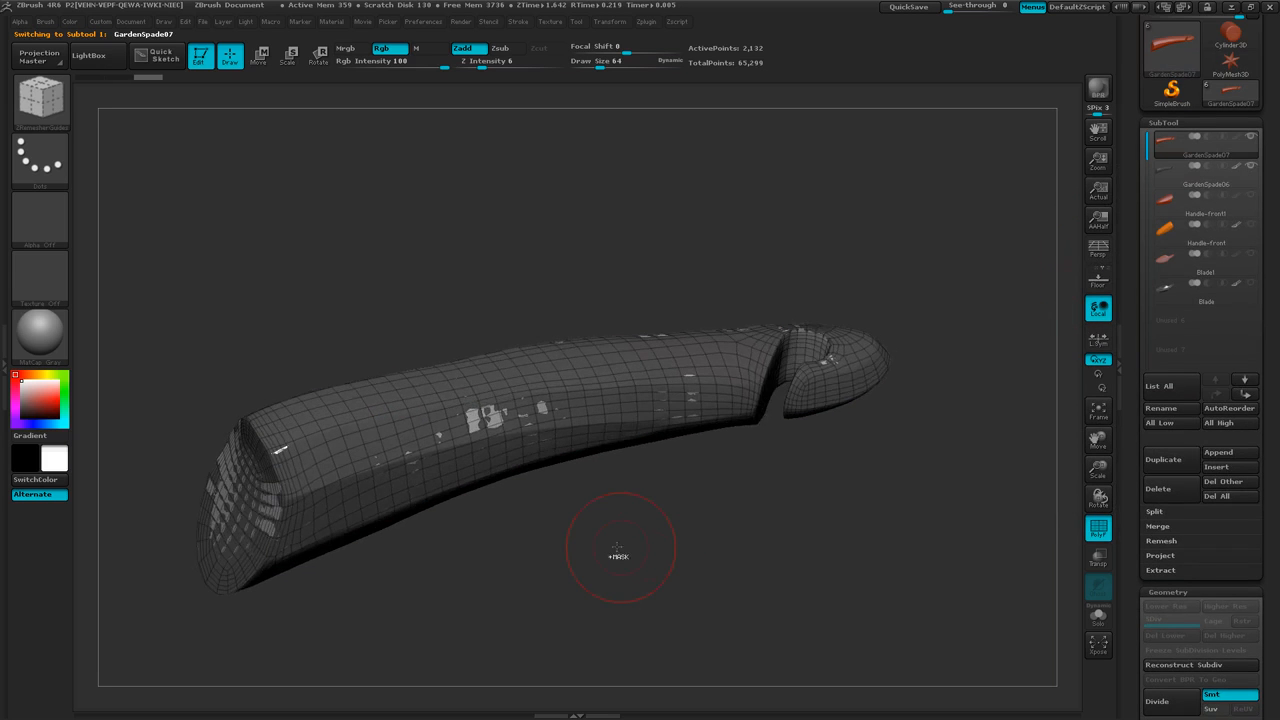
mouse_move(617, 547)
ctrl+right_down()
mouse_move(650, 537)
mouse_move(635, 538)
ctrl+right_up()
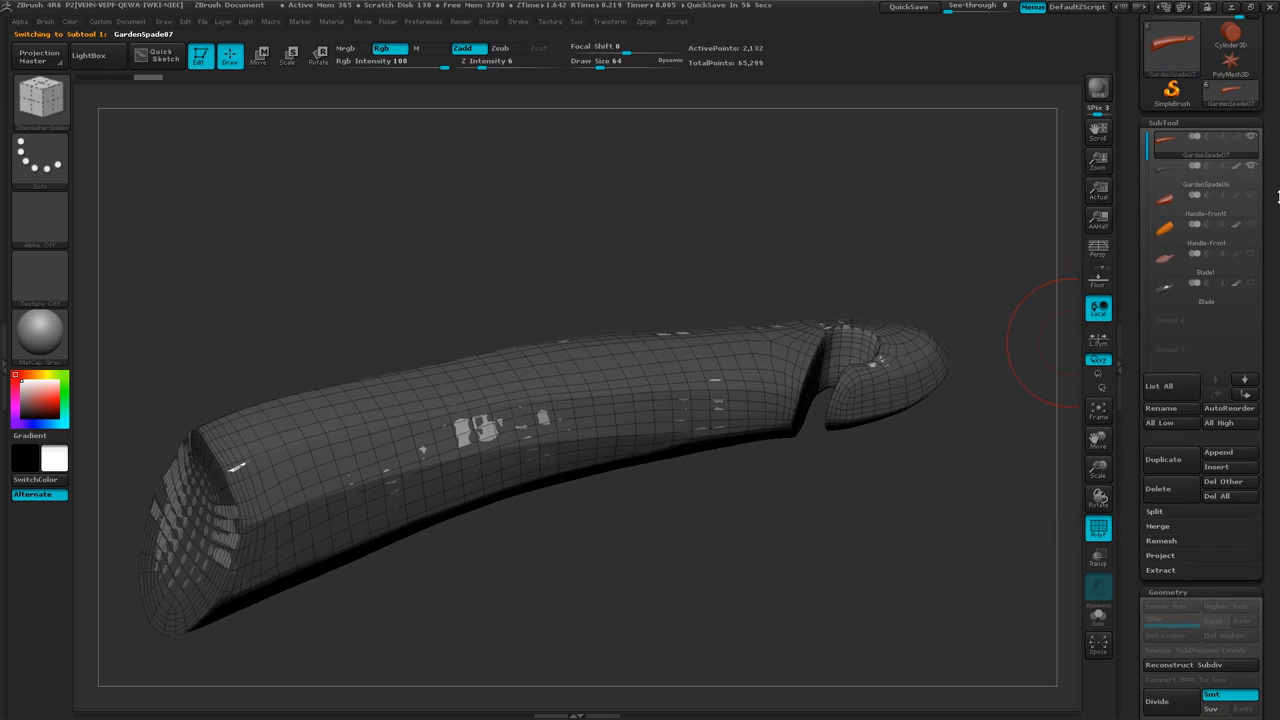
Open the subtool projection settings for the remeshed GardenSpade07
mouse_move(1225, 155)
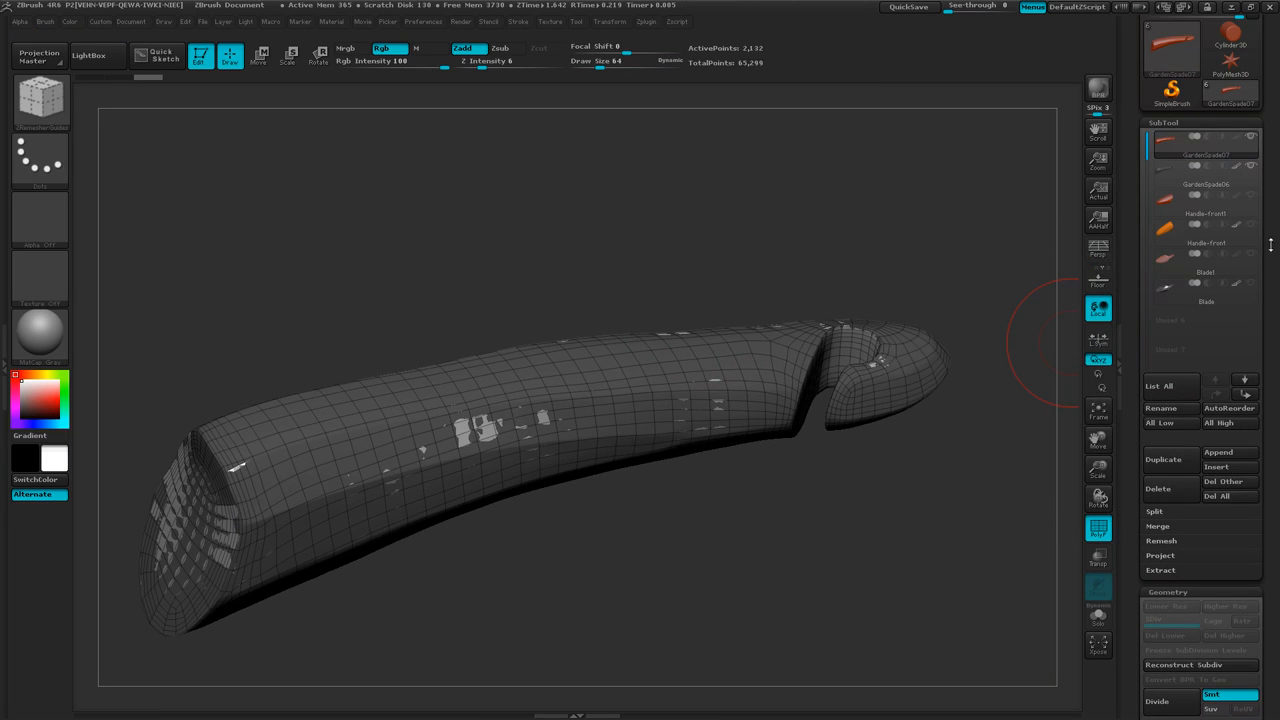
mouse_move(1271, 245)
mouse_down()
mouse_move(1267, 131)
mouse_move(1272, 226)
mouse_up()
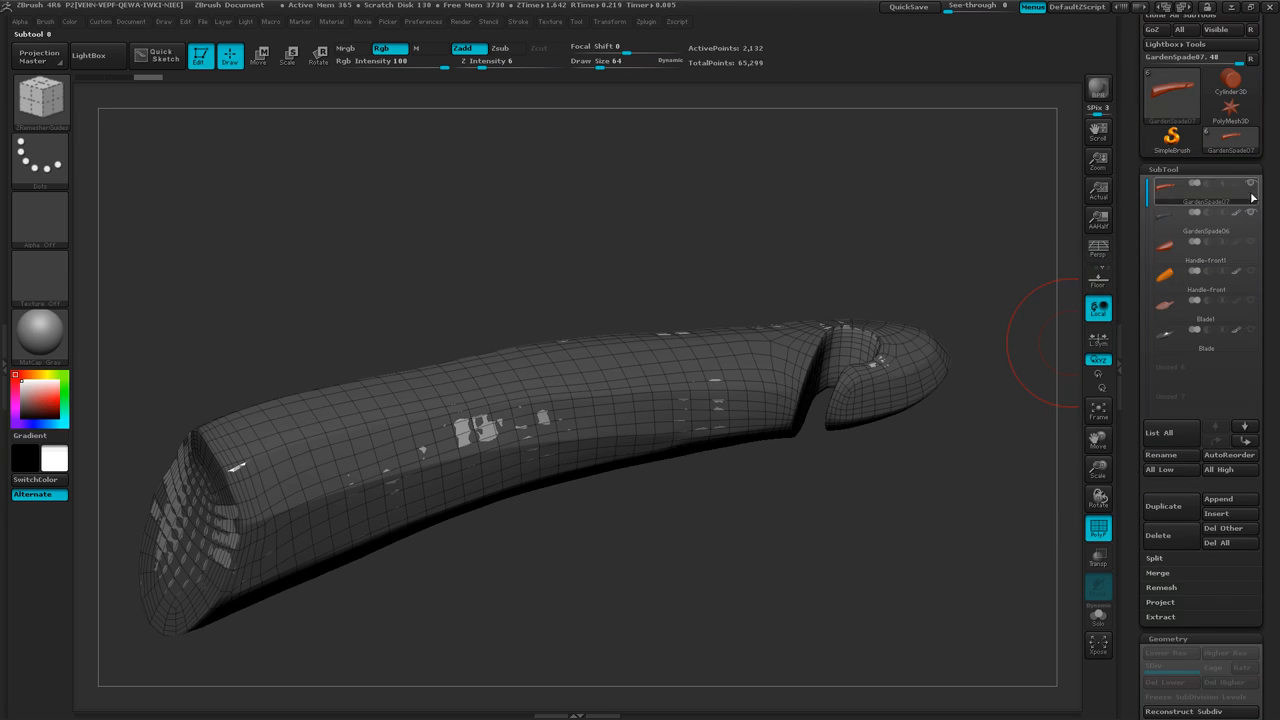
drag(1269, 362, 1272, 270)
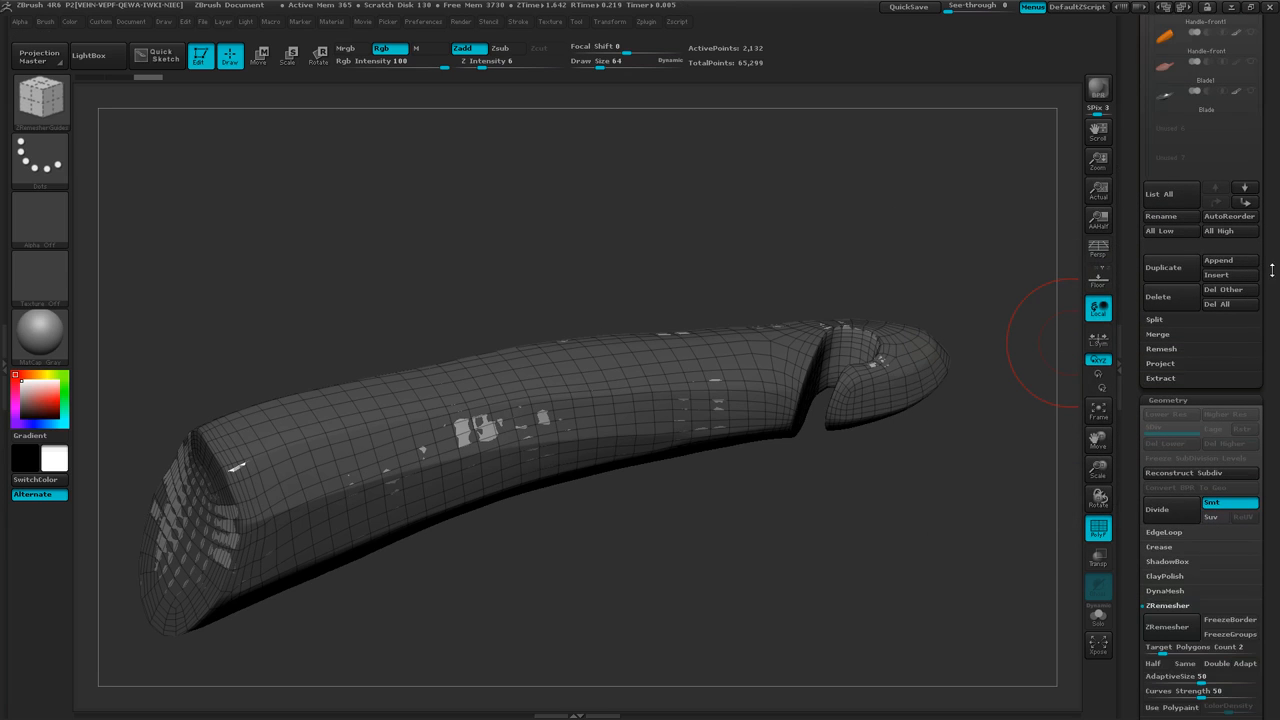
click(1161, 363)
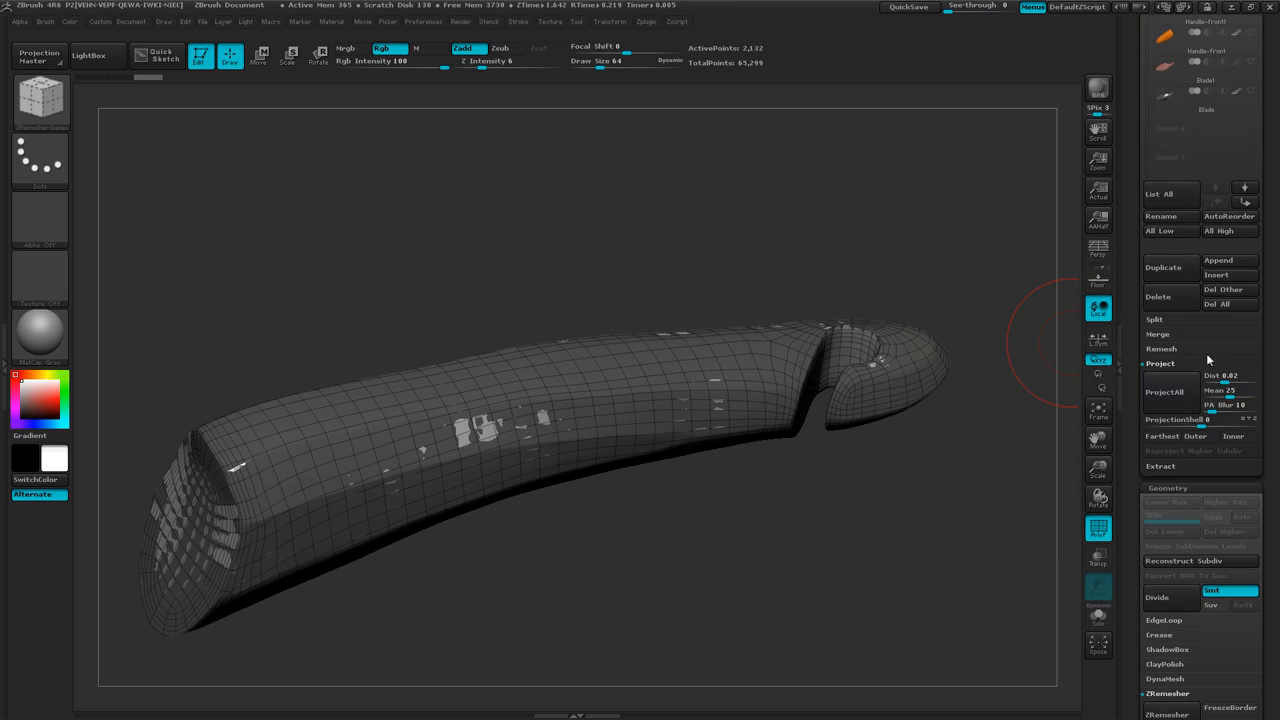
drag(1273, 327, 1269, 304)
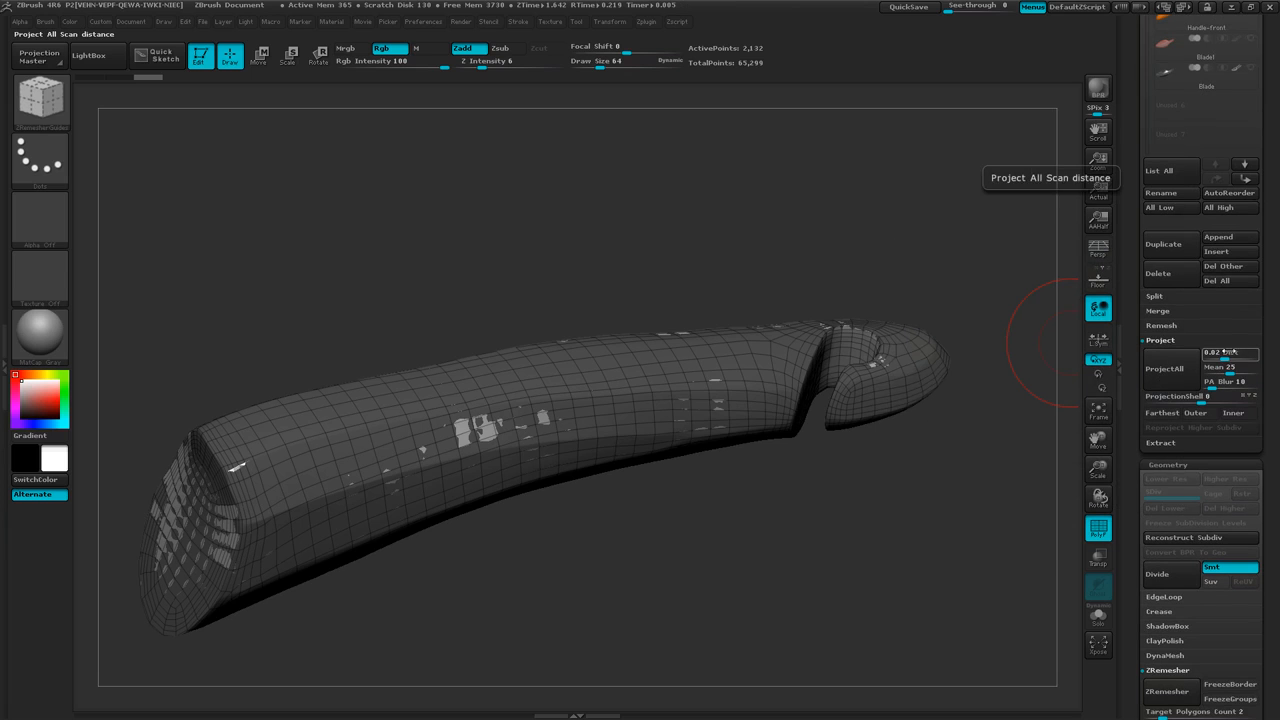
Review the projection's Dist, Mean and ProjectionShell settings against the overlapping handle meshes
key(ctrl)
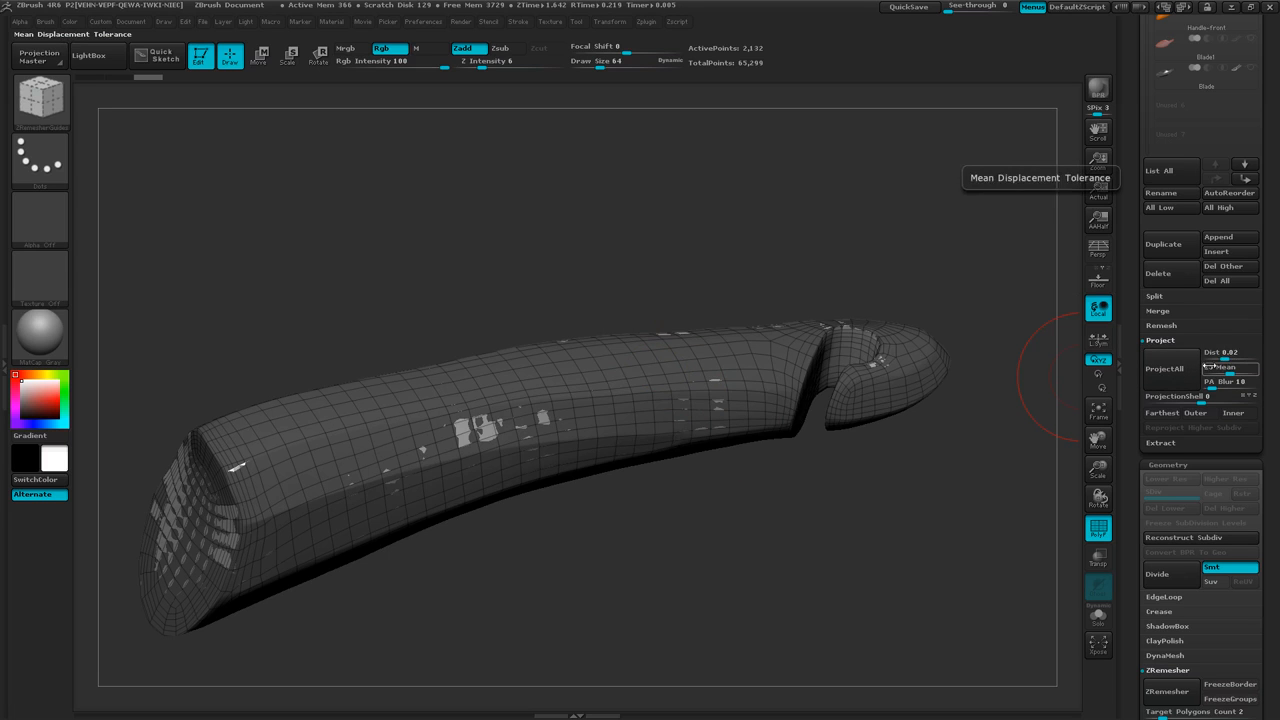
click(1222, 367)
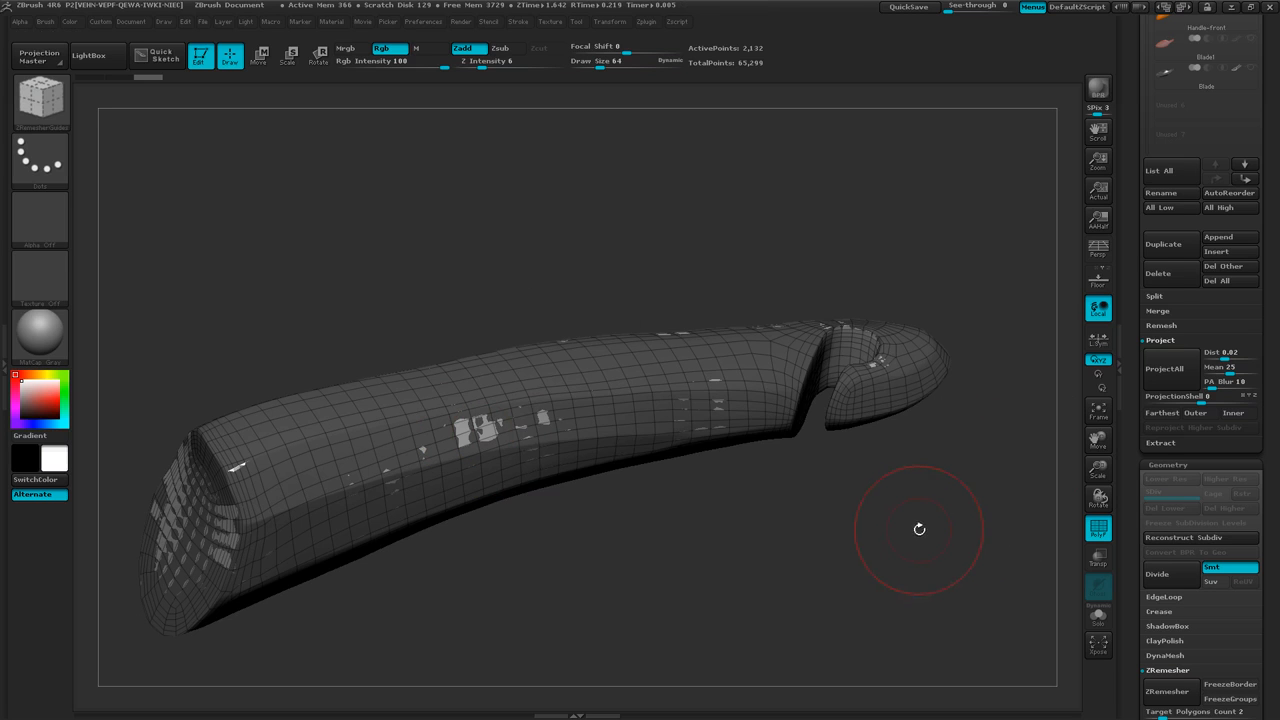
drag(879, 529, 886, 526)
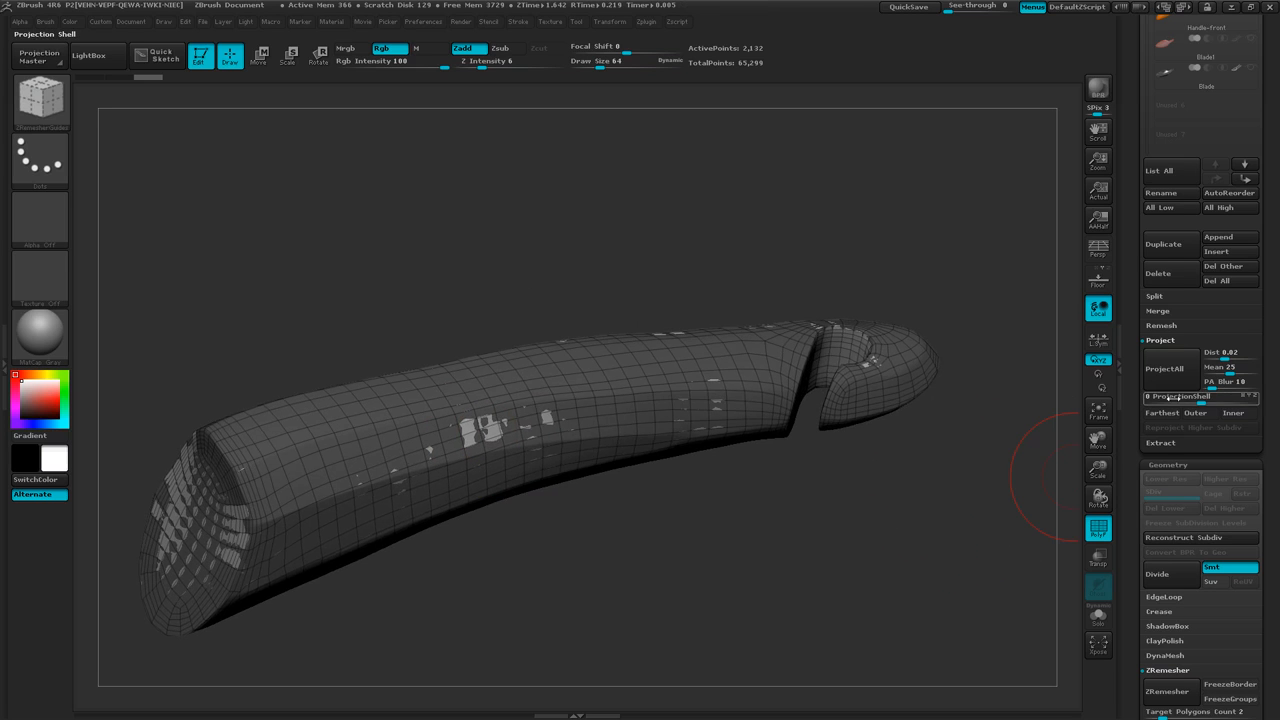
key(ctrl)
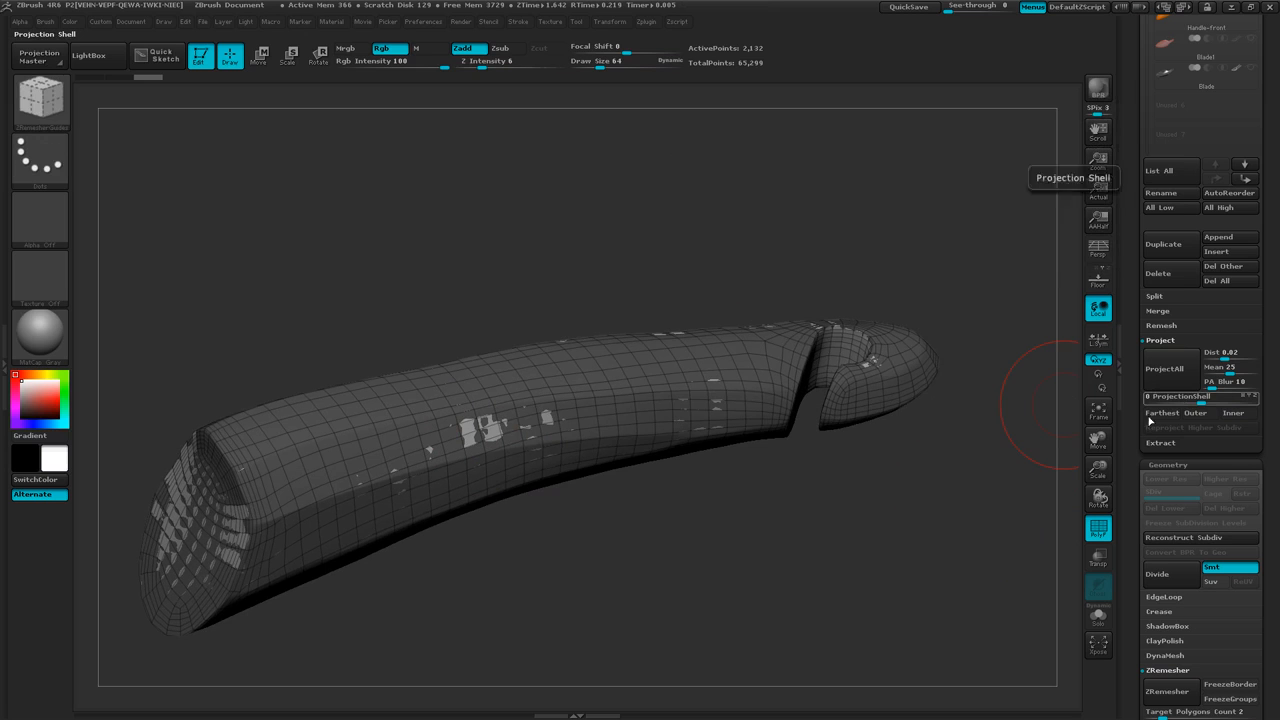
drag(866, 528, 862, 527)
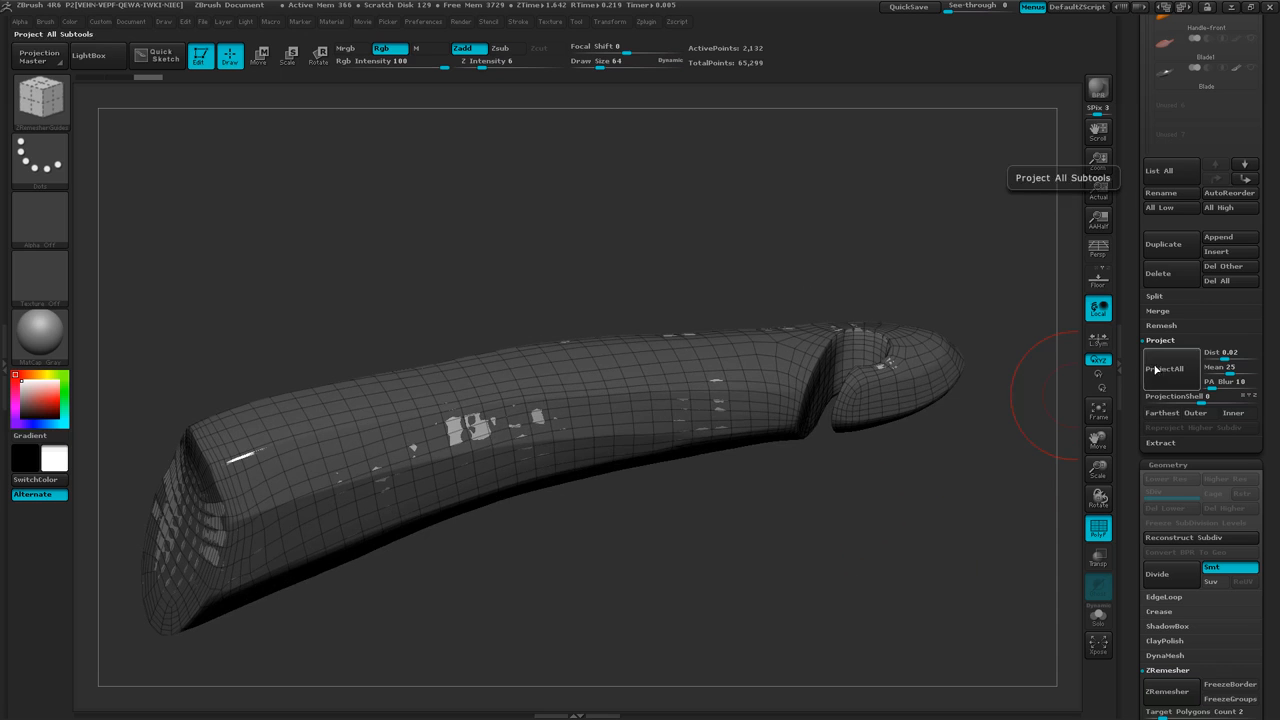
mouse_move(886, 551)
mouse_down()
mouse_move(868, 557)
mouse_move(896, 558)
mouse_up()
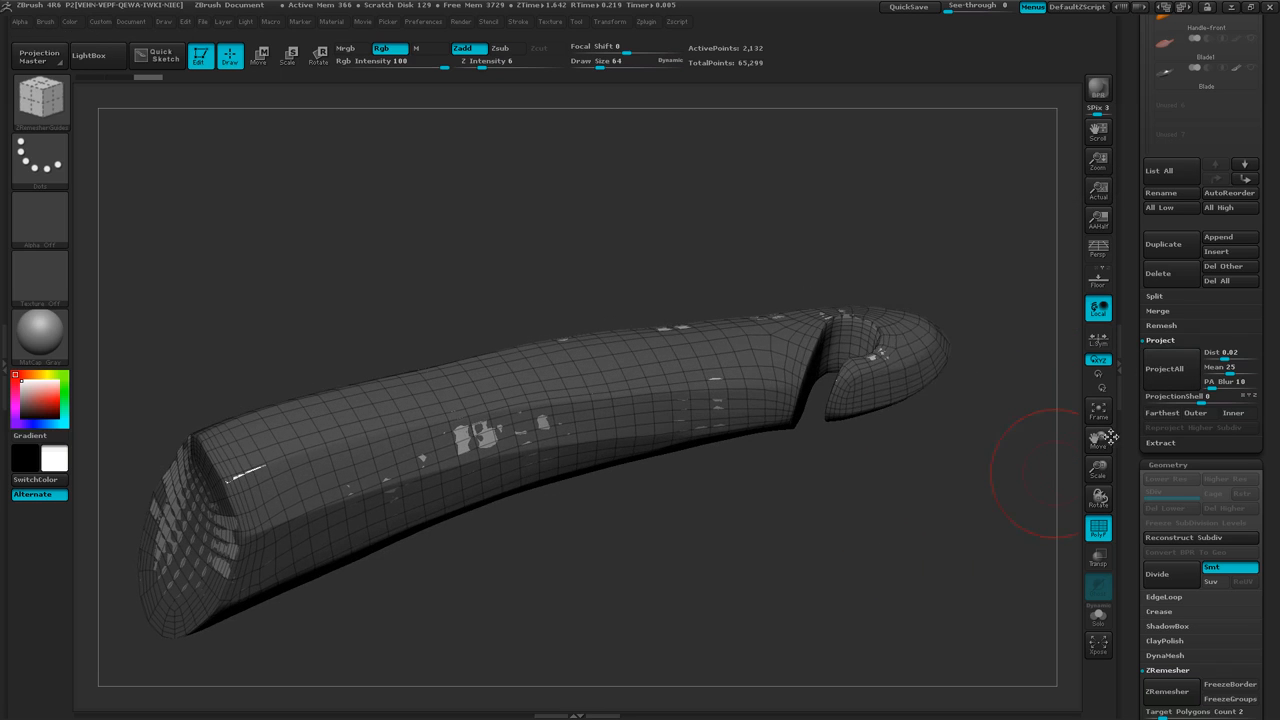
Project the visible GardenSpade06 detail onto GardenSpade07 with ProjectAll, including its PolyPaint data
click(1165, 368)
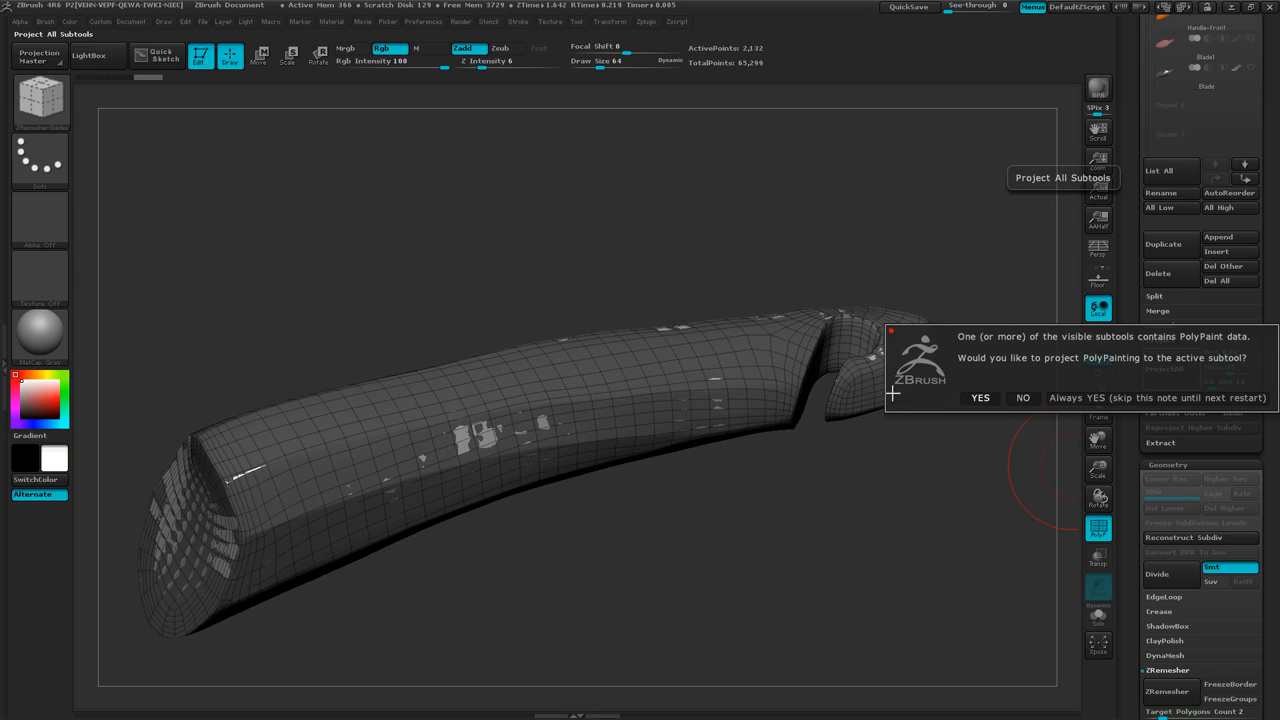
click(982, 397)
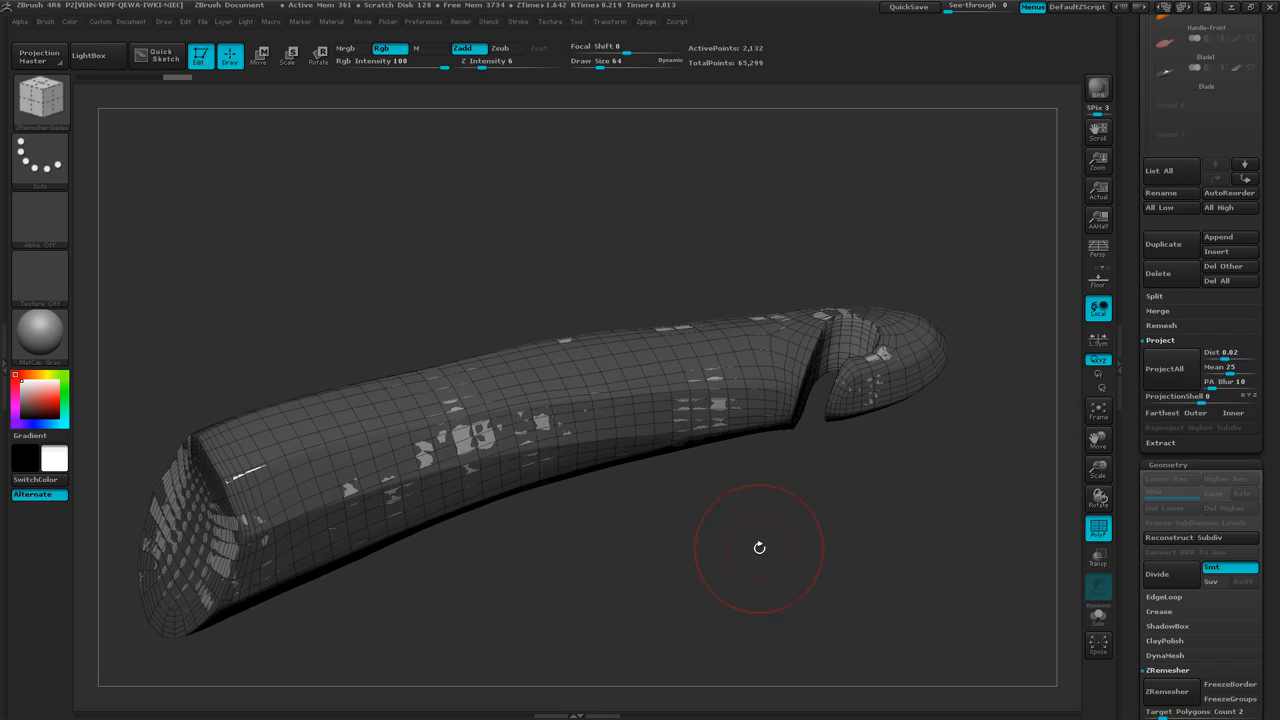
mouse_move(727, 539)
mouse_down()
mouse_move(700, 555)
mouse_move(707, 539)
mouse_up()
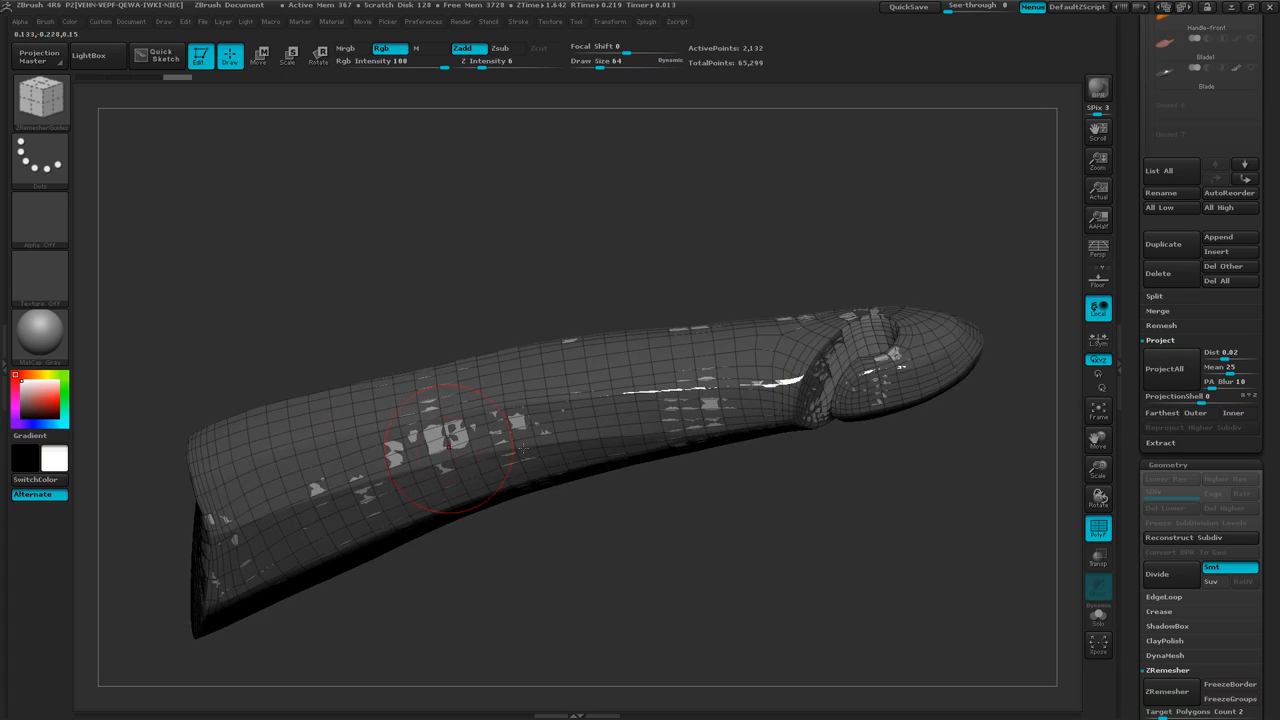
Raise the projection Dist to 0.1176 and project GardenSpade06 onto GardenSpade07 again with ProjectAll, including its PolyPaint data
drag(558, 544, 447, 506)
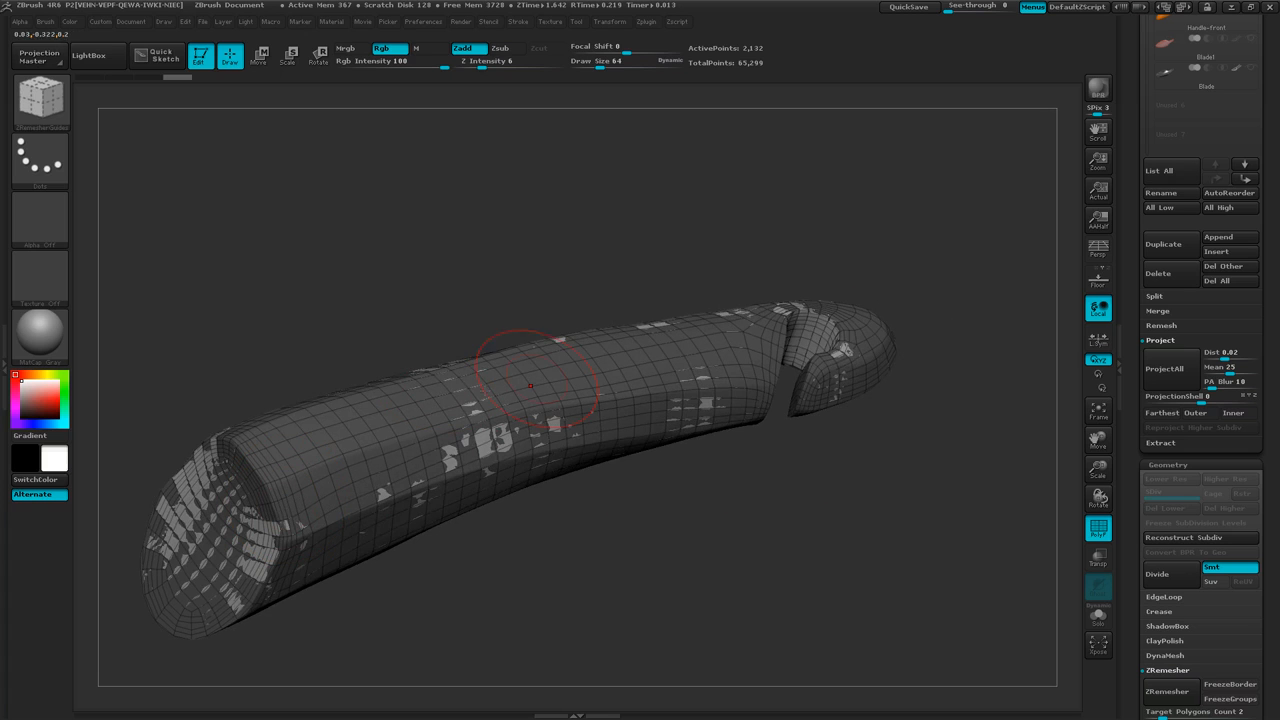
drag(561, 453, 485, 476)
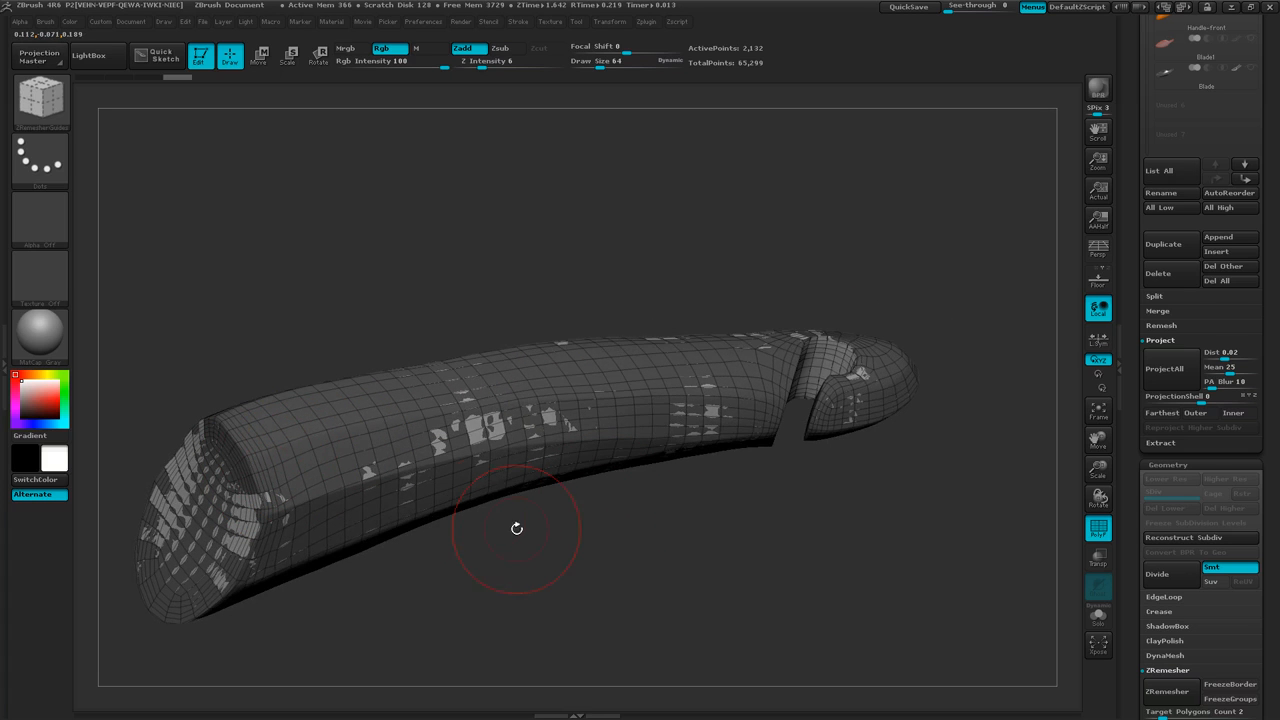
drag(479, 573, 414, 550)
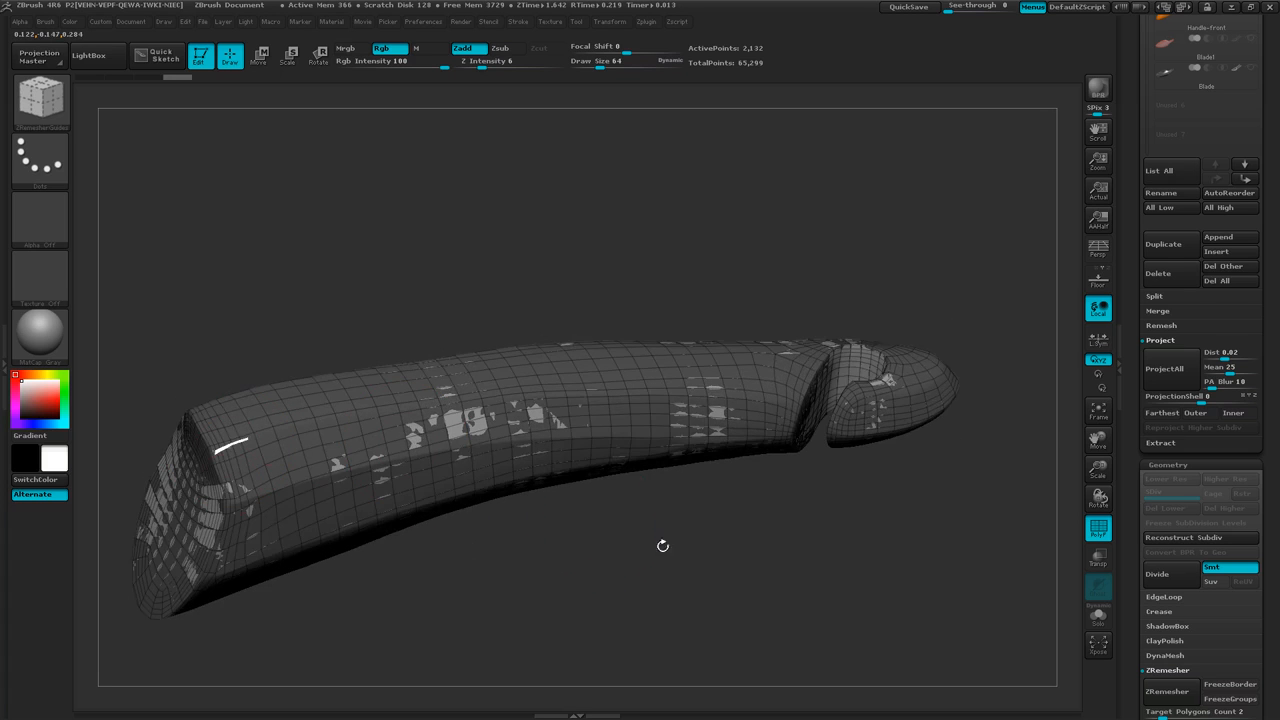
drag(662, 545, 663, 557)
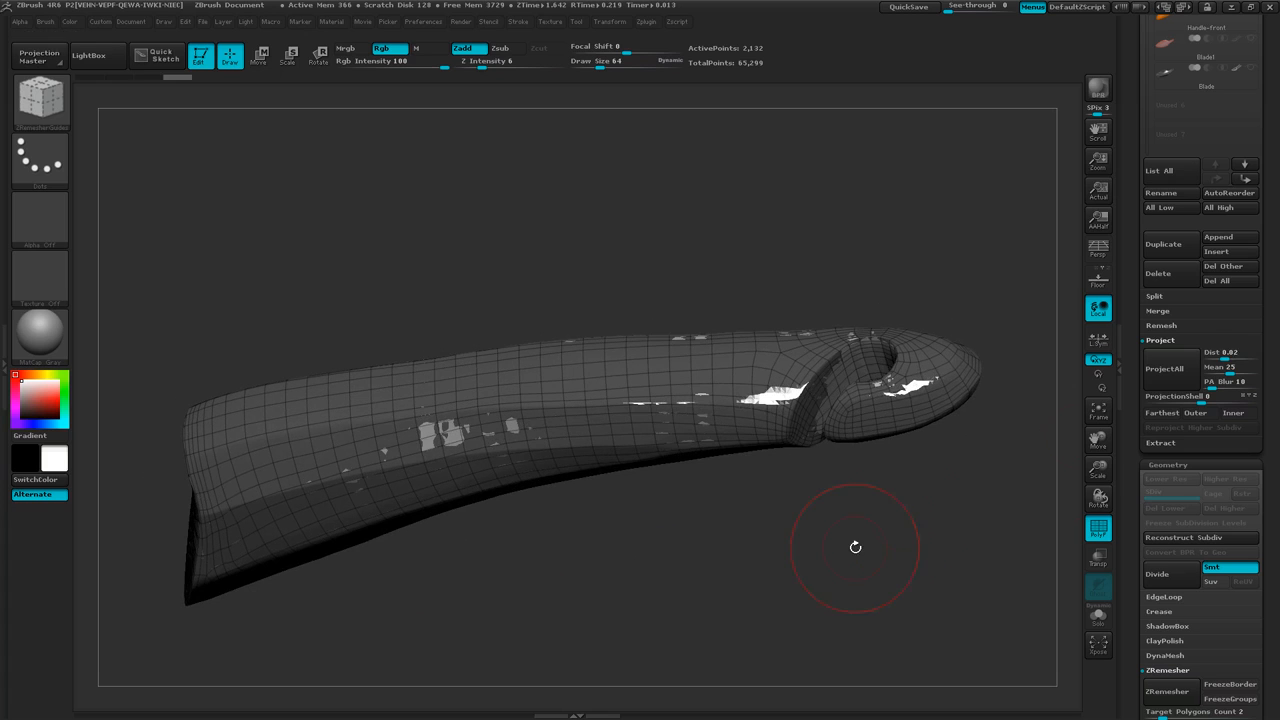
drag(1222, 359, 1228, 359)
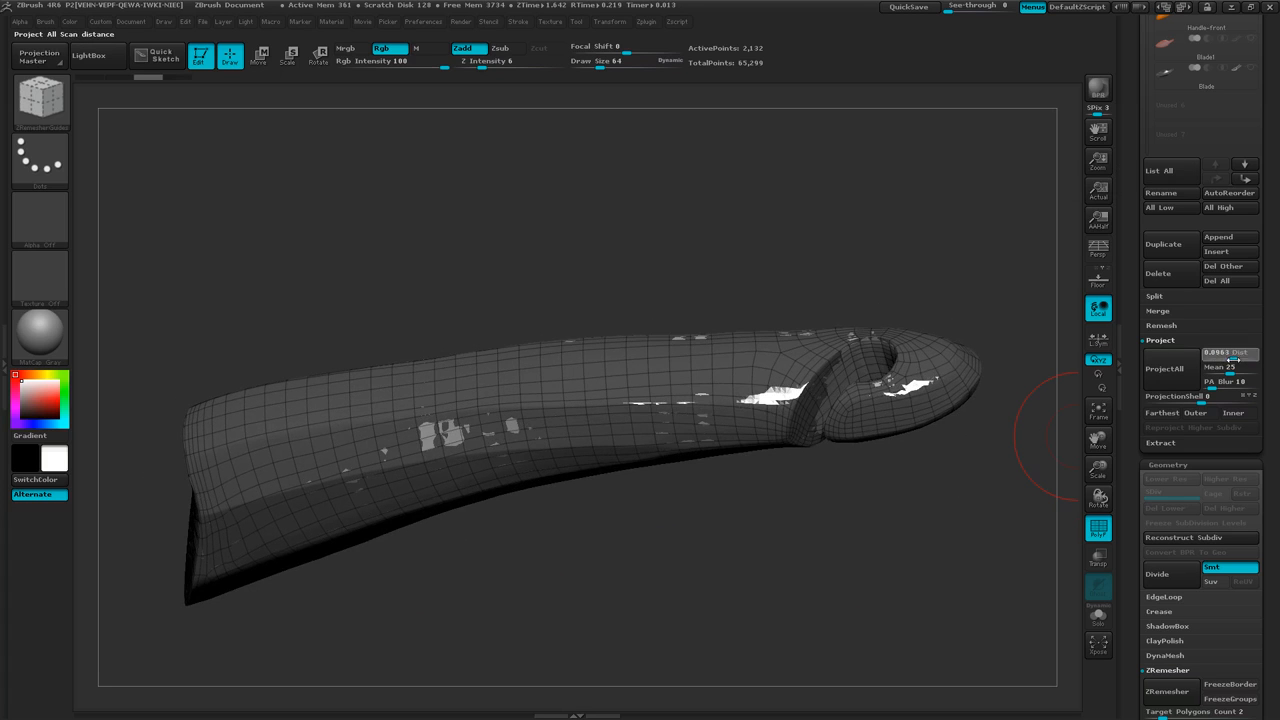
click(1172, 369)
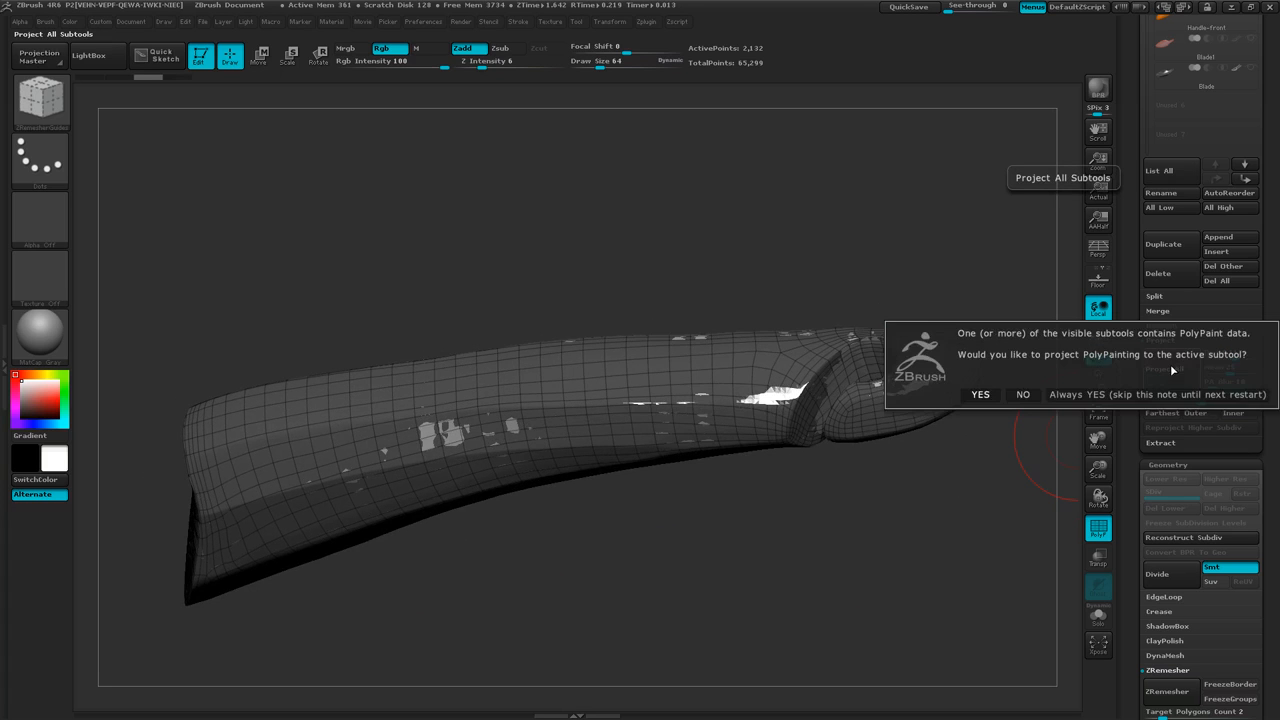
click(981, 395)
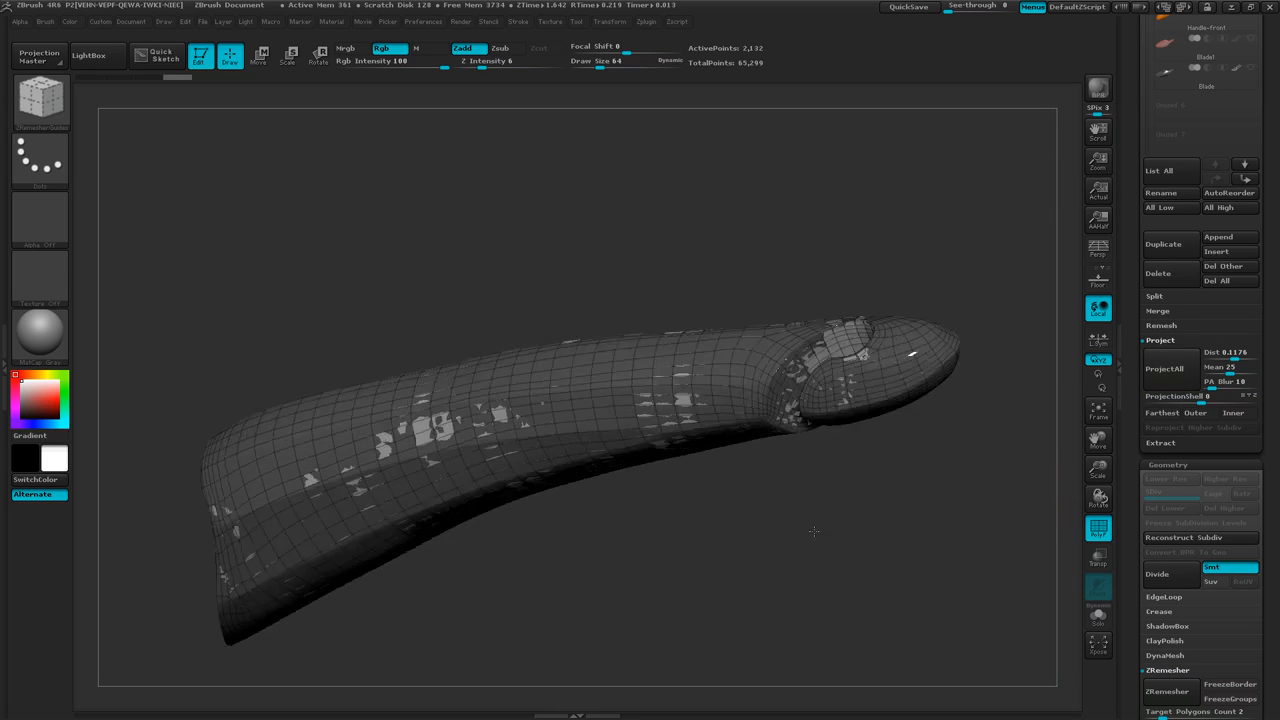
Hide the GardenSpade06 subtool and examine the projected topology of GardenSpade07 on its own
mouse_move(814, 531)
mouse_down()
mouse_move(857, 561)
mouse_move(856, 546)
mouse_move(835, 545)
mouse_up()
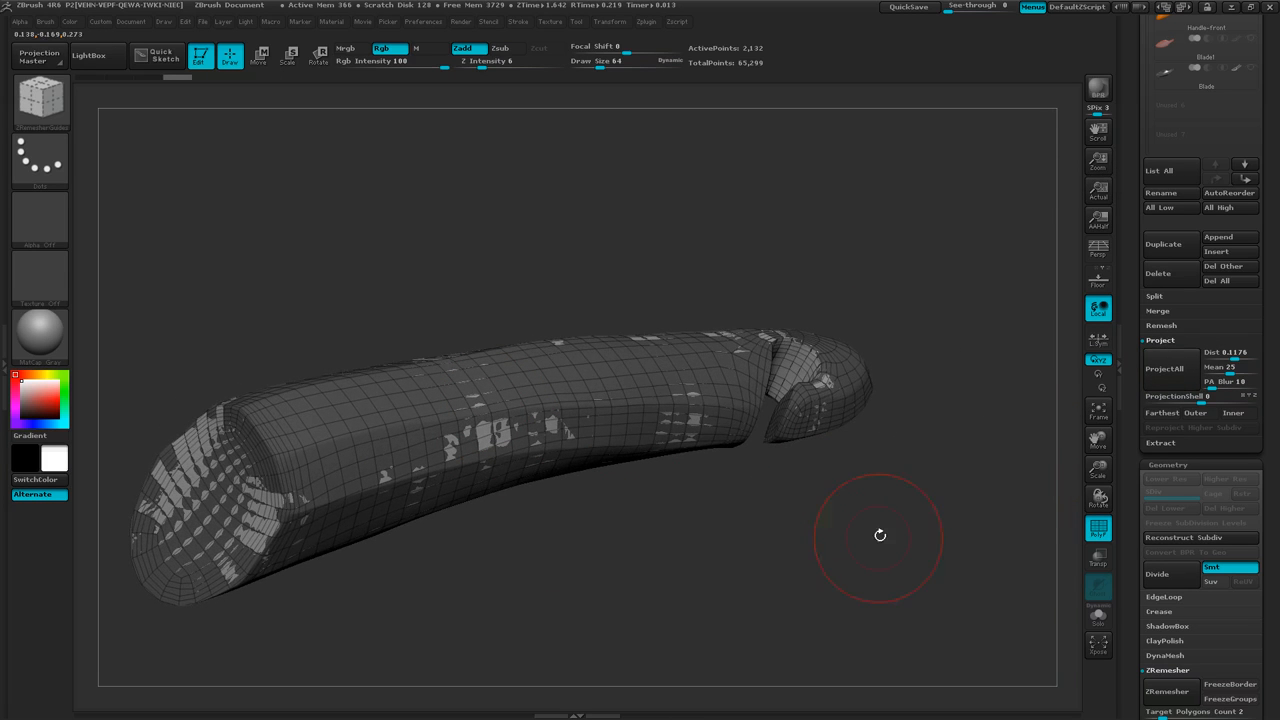
scroll(1278, 181, up, 5)
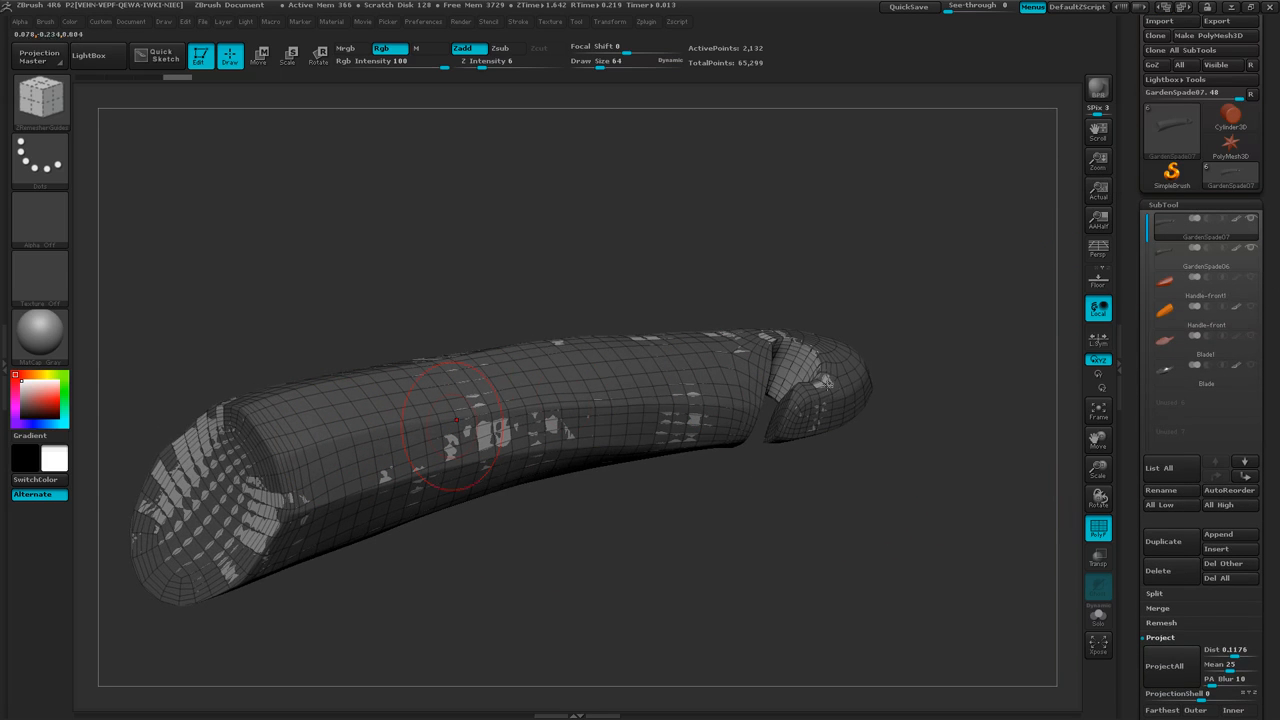
scroll(1278, 283, up, 2)
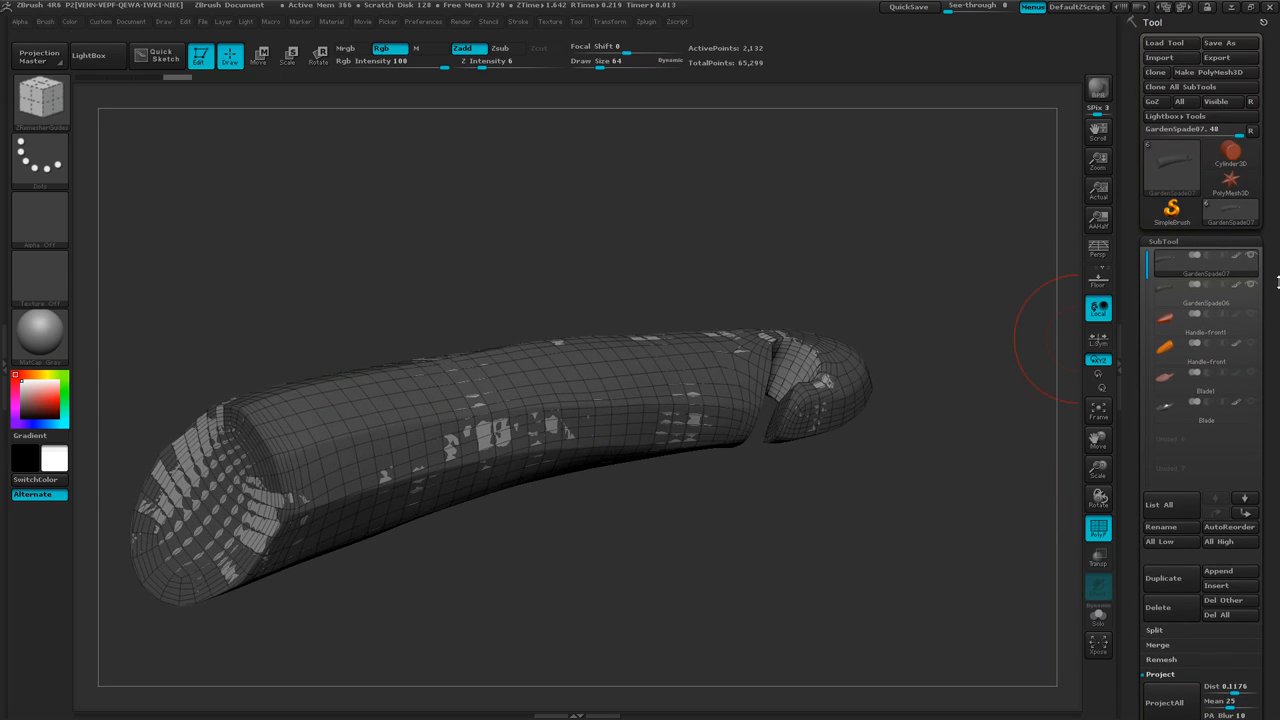
click(1251, 285)
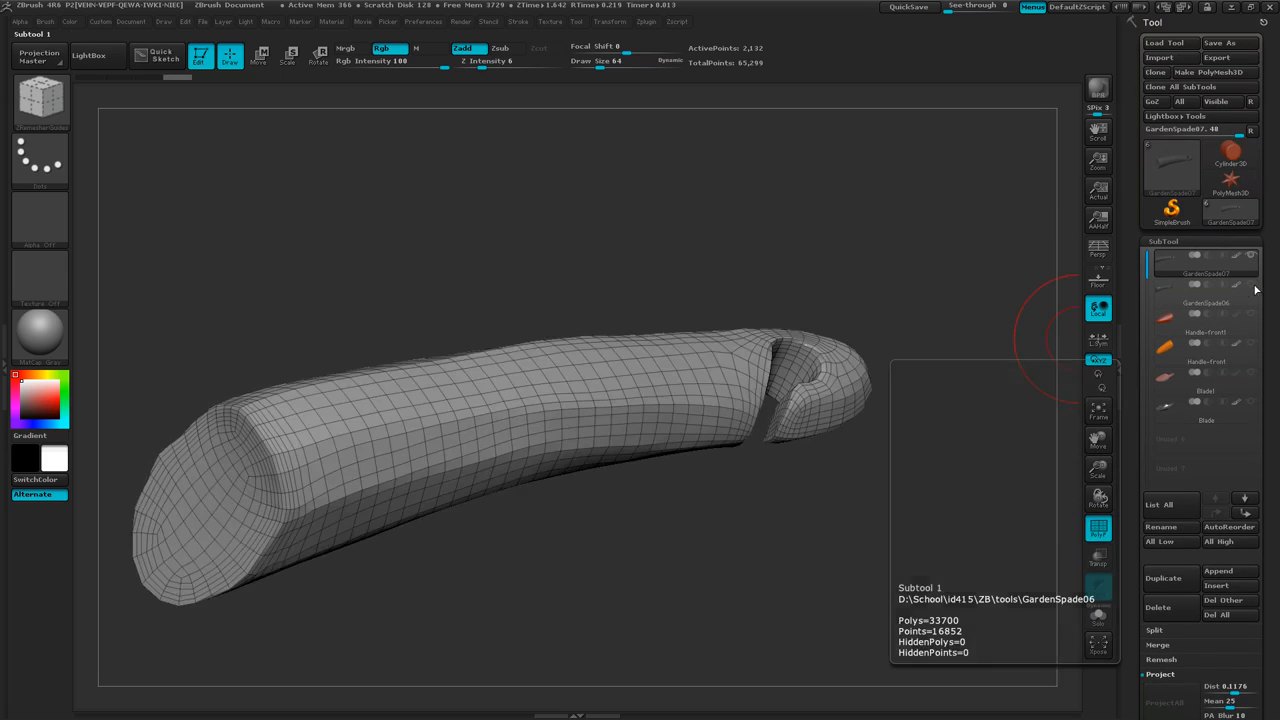
drag(774, 500, 622, 592)
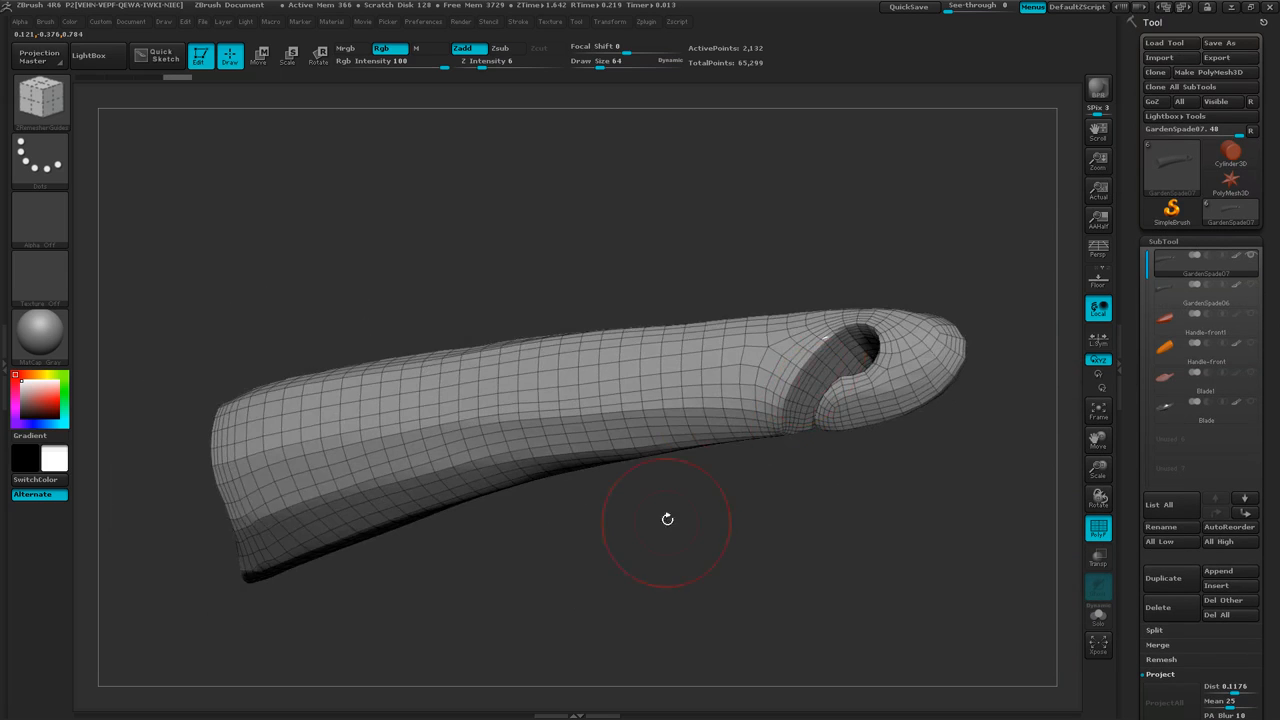
drag(668, 519, 619, 540)
Turn off the polyframe display and render GardenSpade07 with BPR to examine the handle's surface shading and edges
key(shift+f)
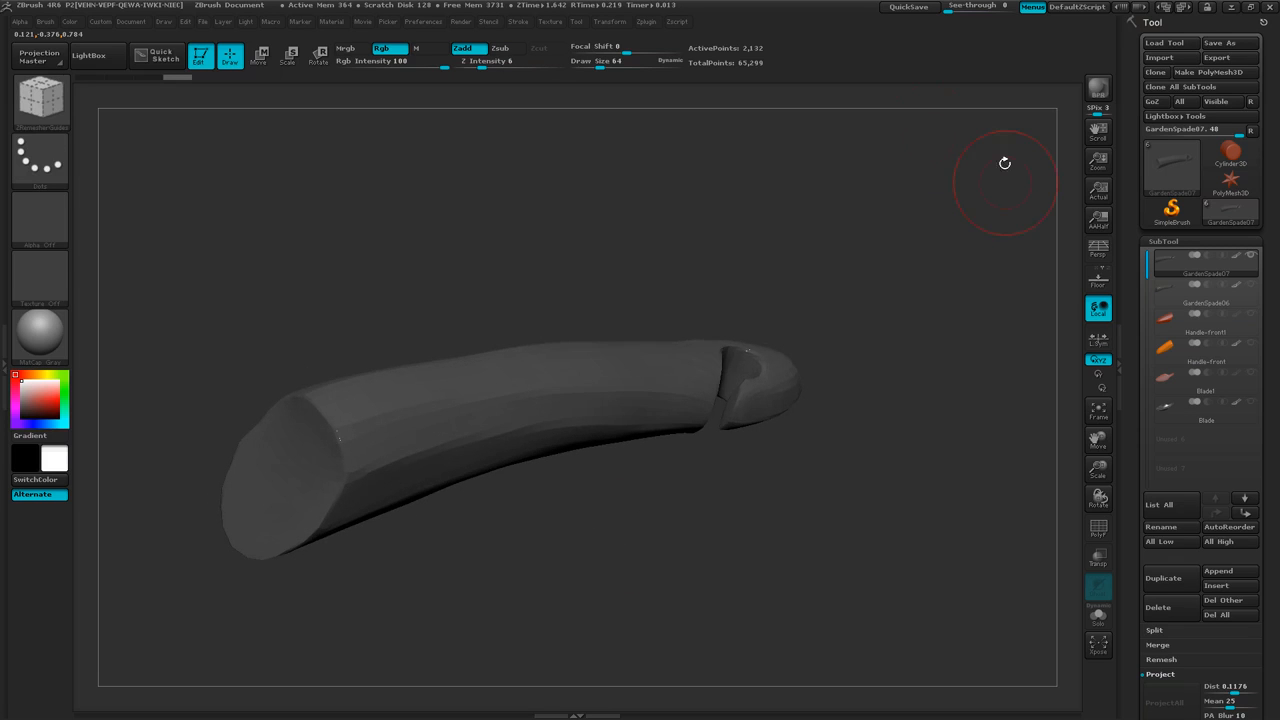
click(1099, 90)
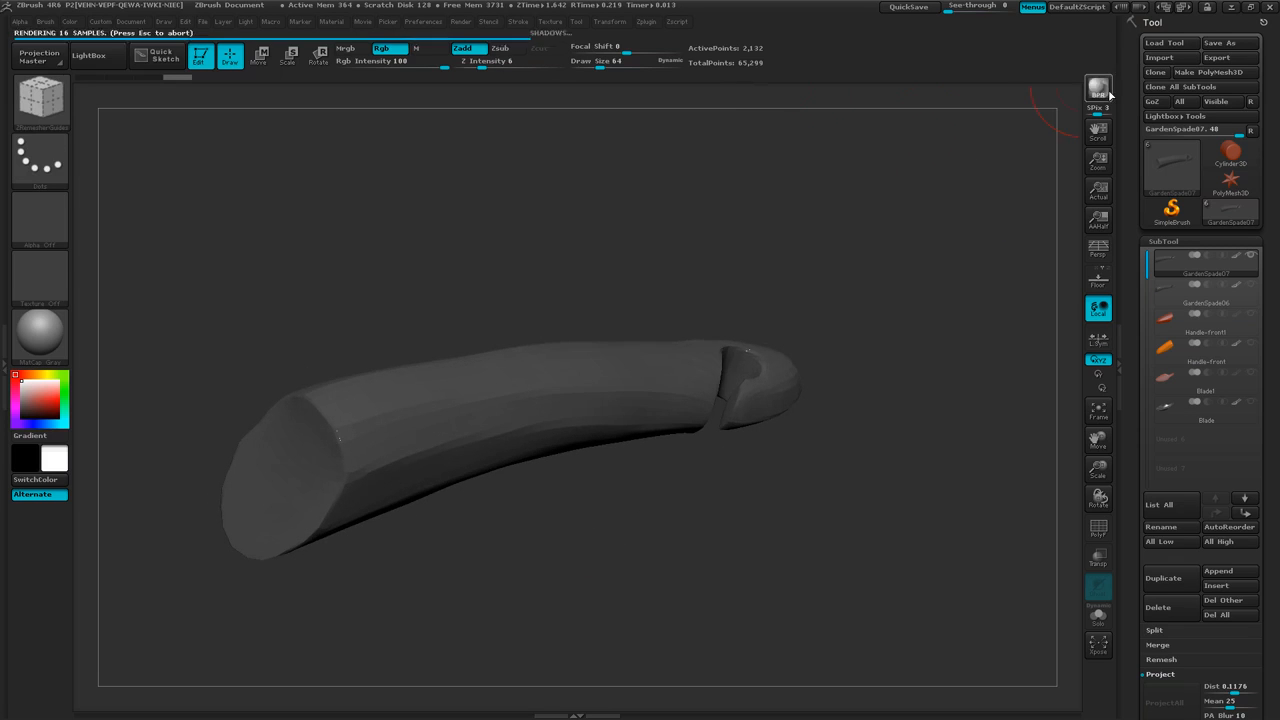
drag(703, 563, 780, 465)
click(1098, 90)
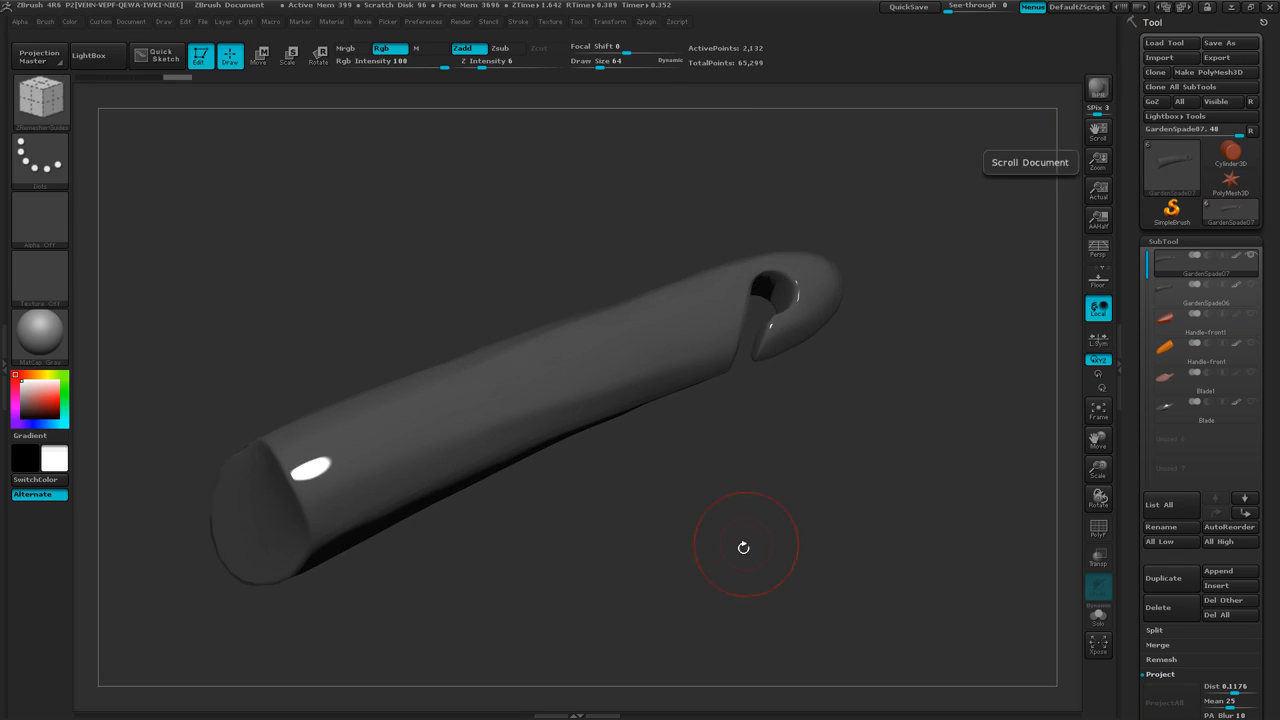
mouse_move(717, 560)
mouse_down()
mouse_move(572, 572)
mouse_move(598, 556)
mouse_move(569, 580)
mouse_move(600, 586)
mouse_move(586, 600)
mouse_move(591, 591)
mouse_up()
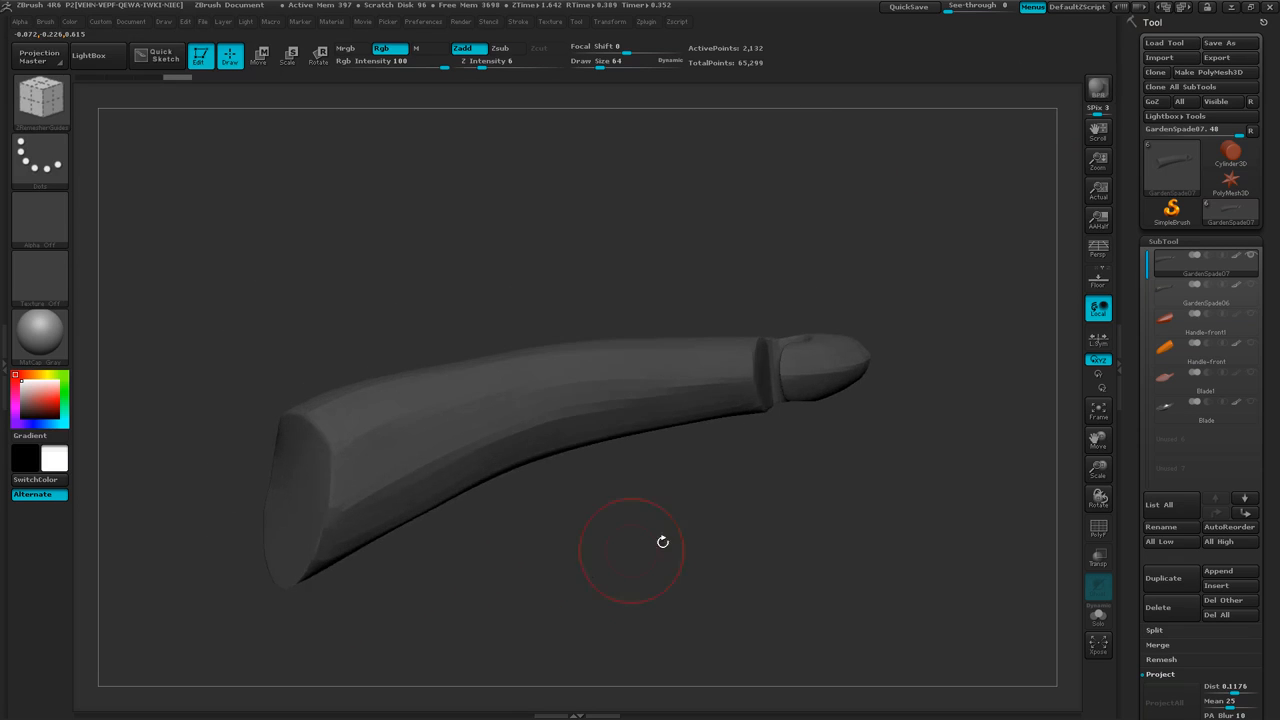
drag(663, 537, 643, 563)
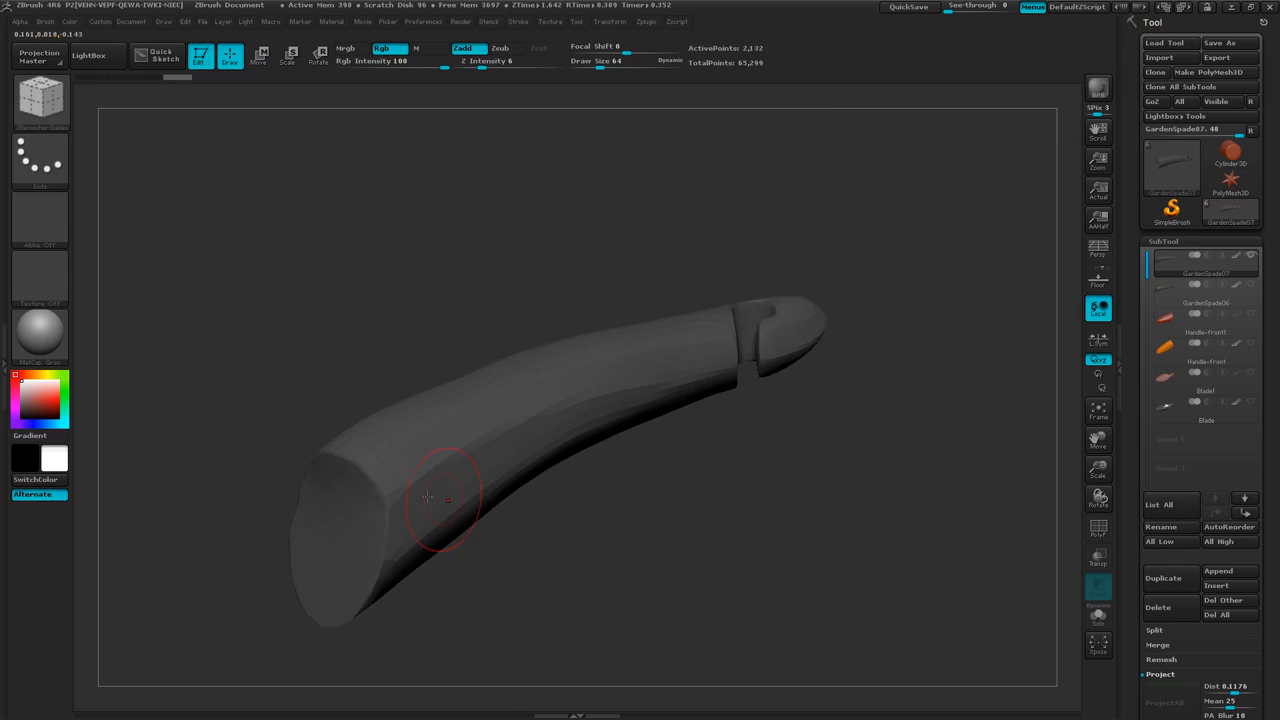
mouse_move(645, 512)
mouse_down()
mouse_move(630, 531)
mouse_move(649, 503)
mouse_move(451, 414)
mouse_move(685, 522)
mouse_move(730, 464)
mouse_move(692, 486)
mouse_move(688, 505)
mouse_move(692, 430)
mouse_move(720, 398)
mouse_move(728, 304)
mouse_move(748, 506)
mouse_move(754, 490)
mouse_move(788, 481)
mouse_up()
ctrl+right_drag(693, 499, 744, 479)
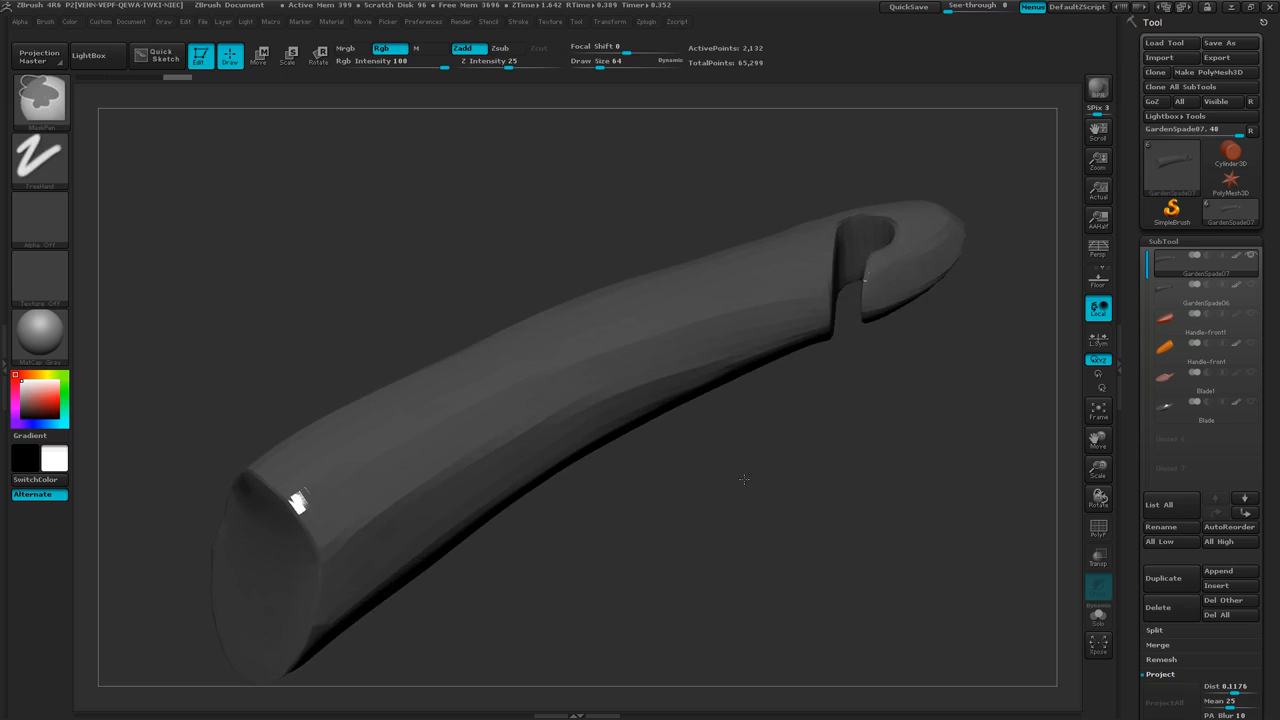
mouse_move(686, 517)
mouse_down()
mouse_move(694, 534)
mouse_move(699, 465)
mouse_up()
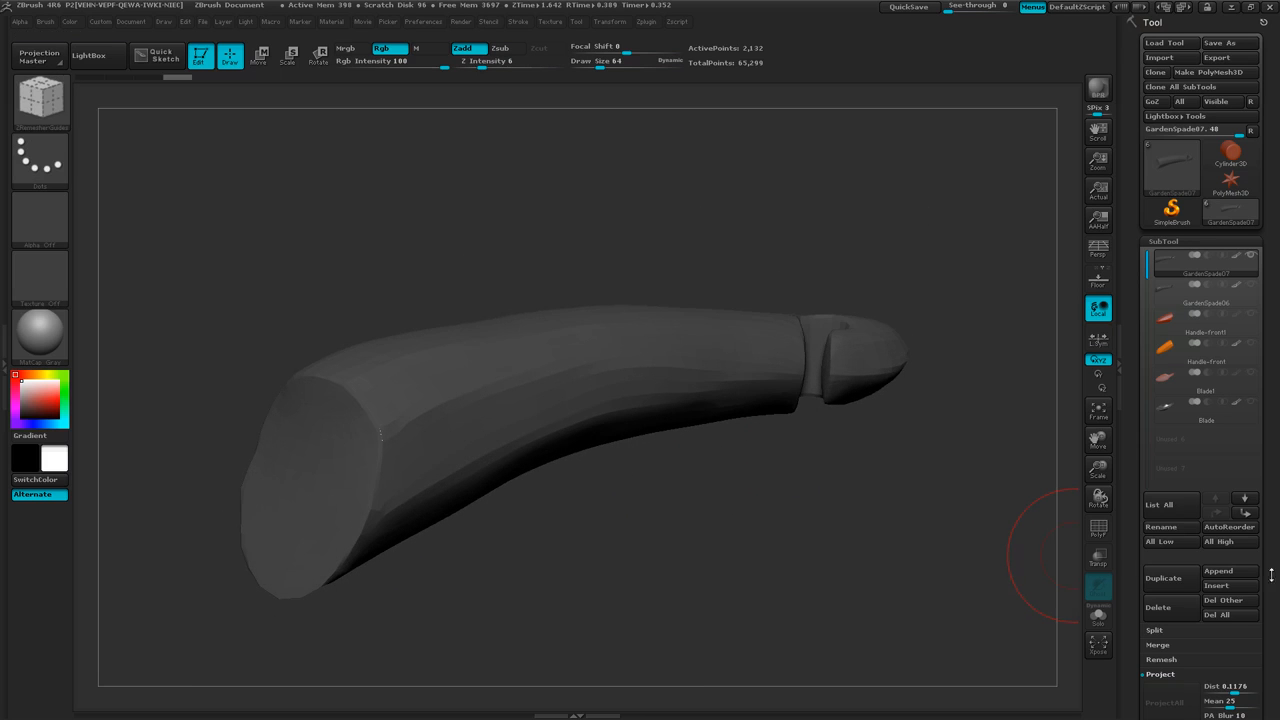
Show GardenSpade06 again with GardenSpade07 as the active subtool and turn the polyframe display back on
mouse_move(1271, 575)
mouse_down()
mouse_move(1272, 341)
mouse_move(1276, 580)
mouse_up()
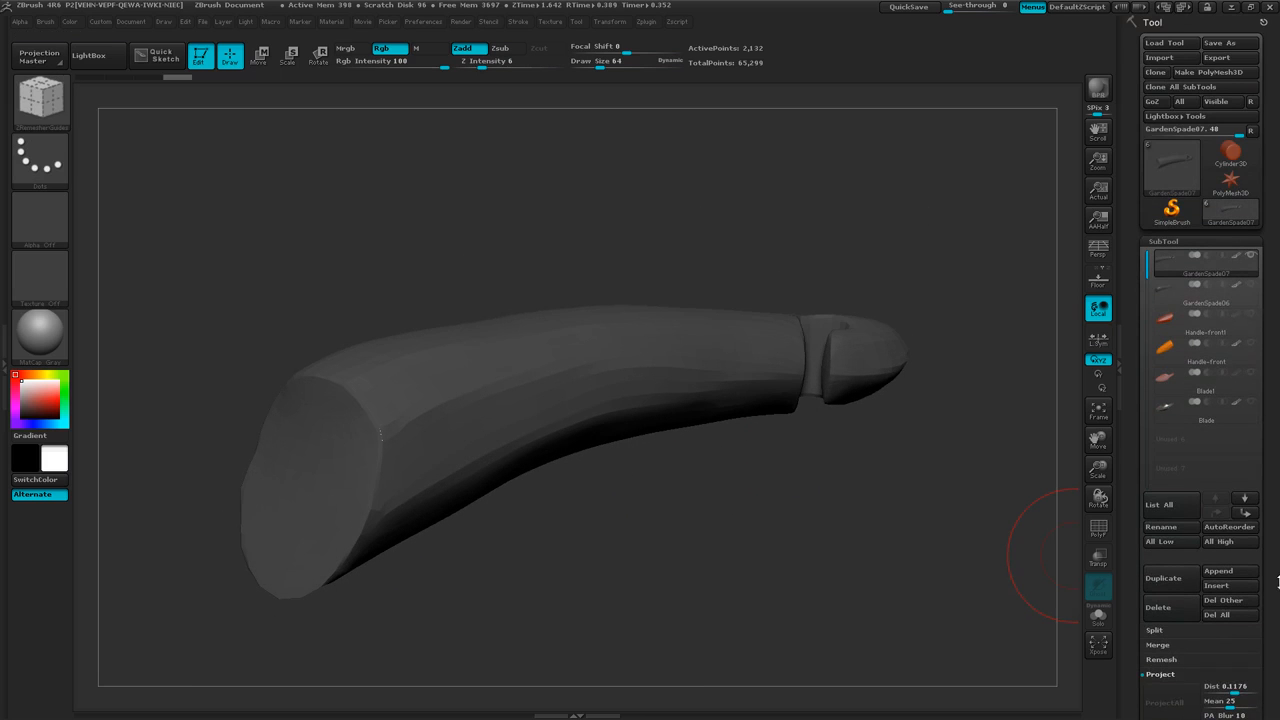
click(1248, 302)
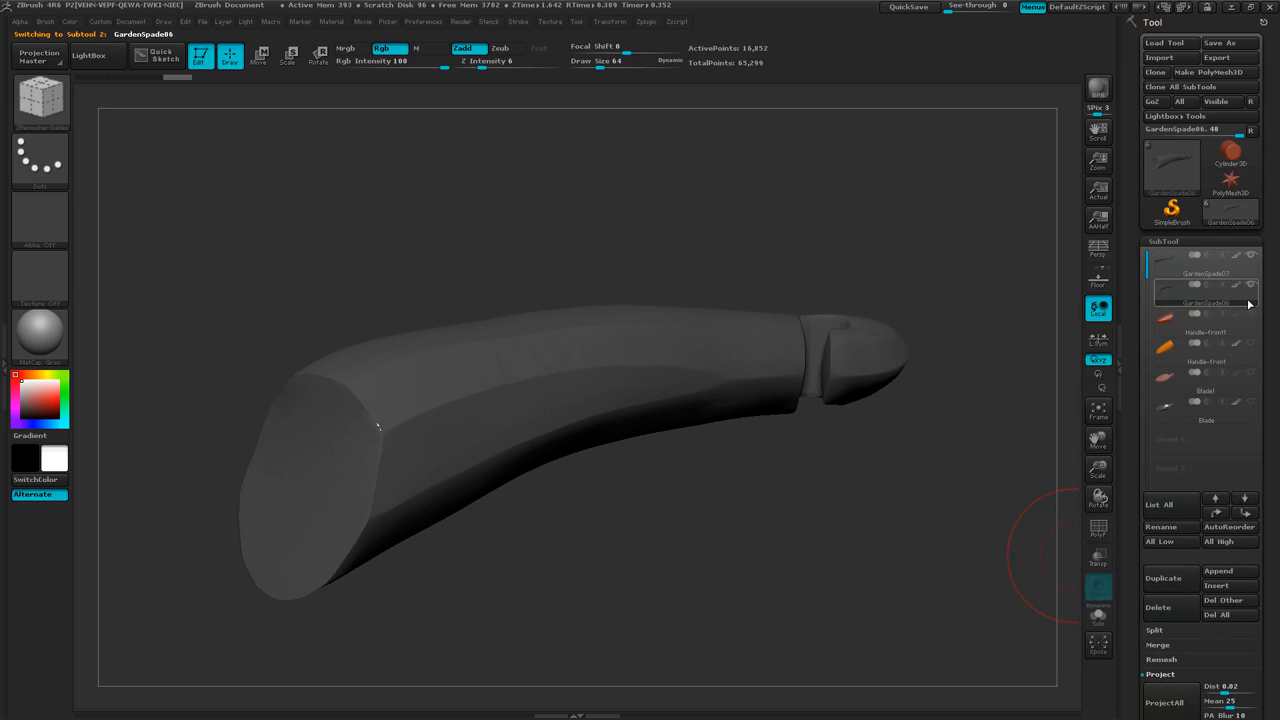
click(1242, 276)
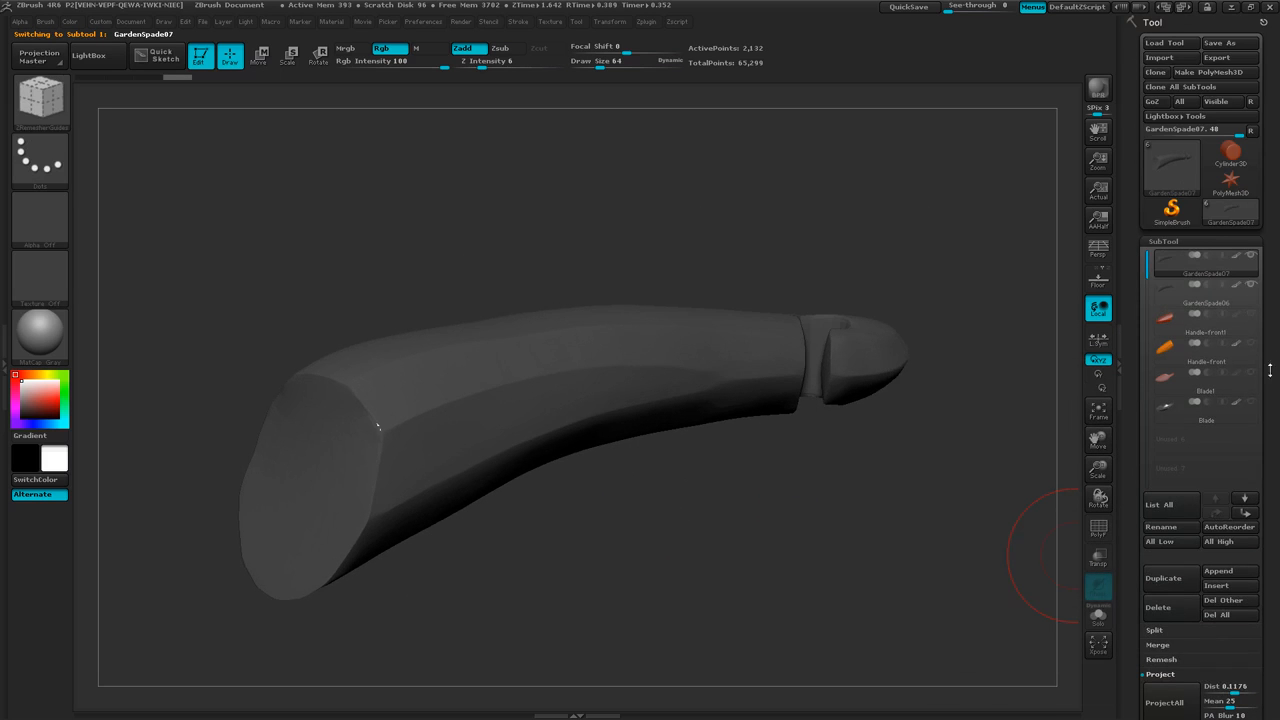
drag(1270, 370, 1270, 110)
key(shift+f)
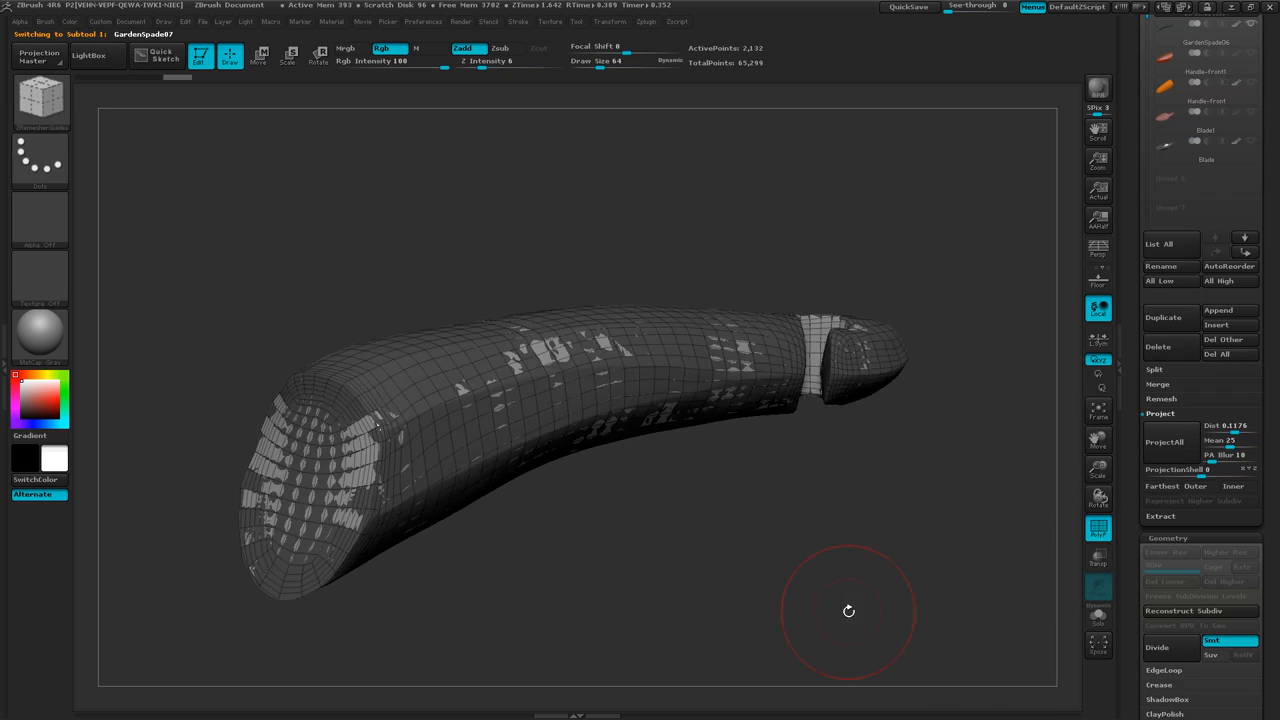
drag(848, 610, 831, 596)
Even out the GardenSpade07 topology with the Relax deformation
drag(1278, 545, 1278, 400)
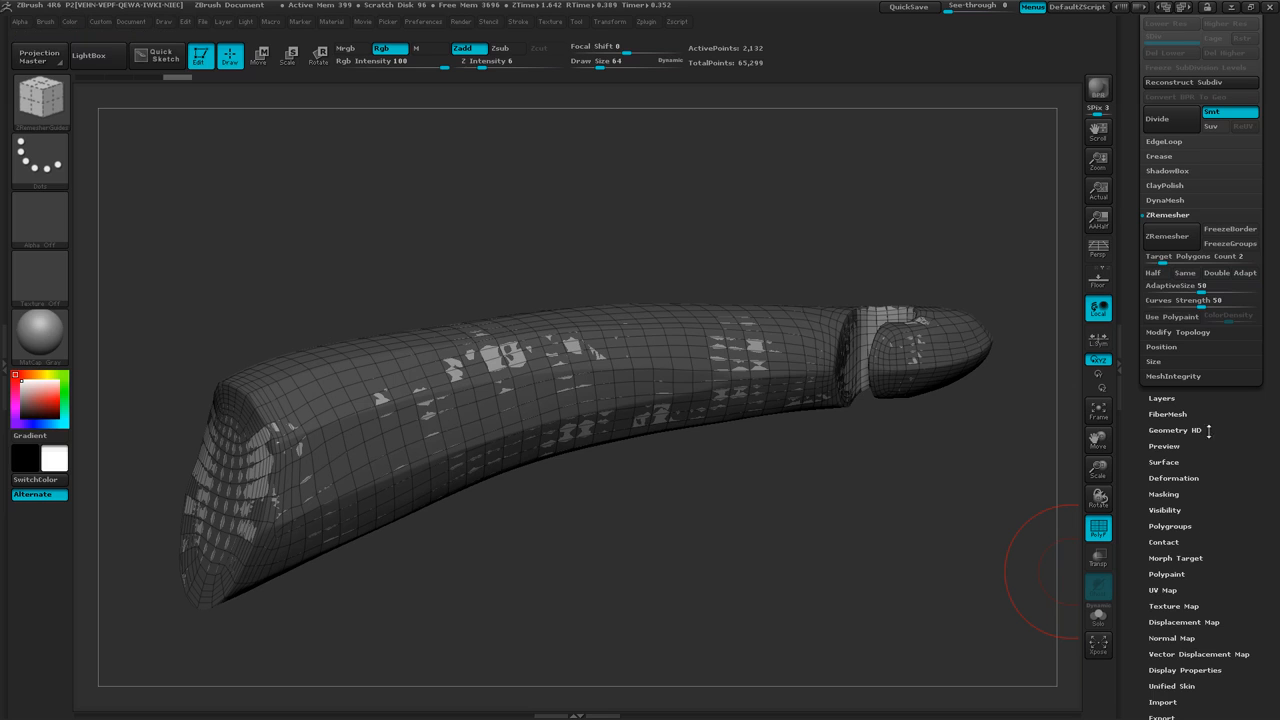
click(1173, 478)
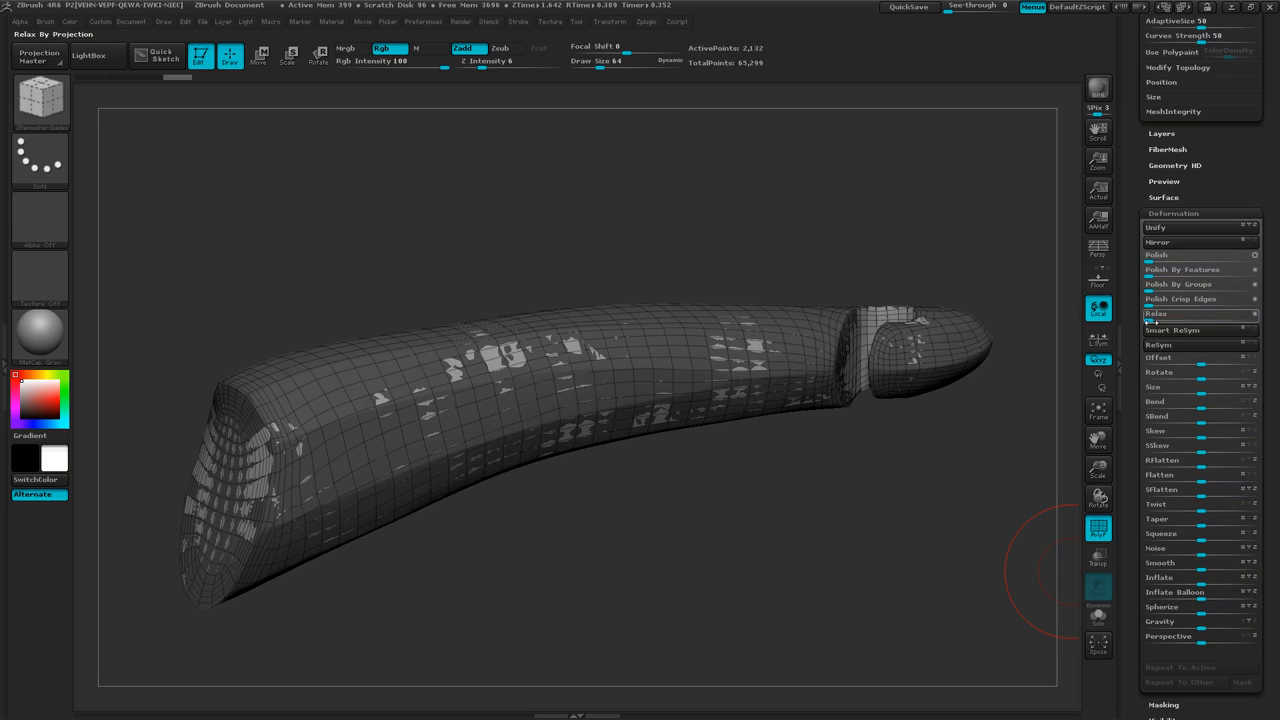
drag(1152, 319, 1204, 318)
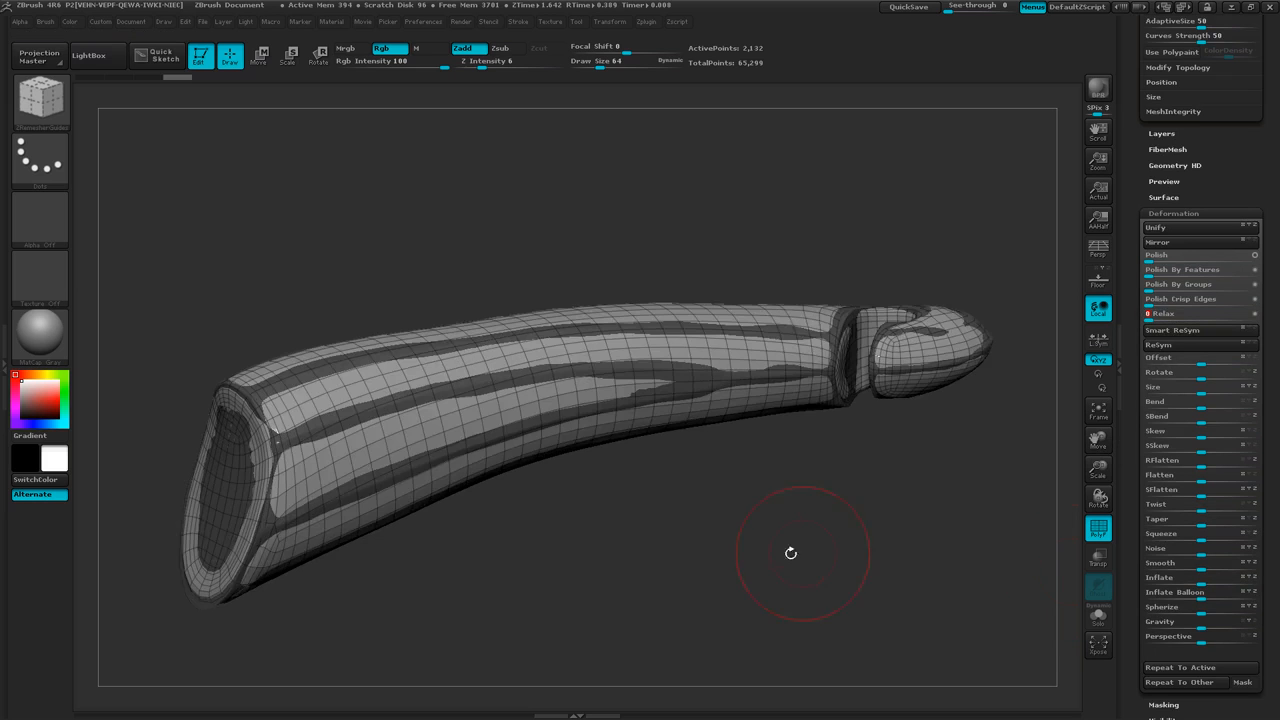
drag(769, 524, 781, 580)
ctrl+right_drag(810, 548, 819, 505)
Reproject GardenSpade06 onto the relaxed GardenSpade07 mesh with ProjectAll at a Dist of 0.1176
drag(1277, 184, 1277, 462)
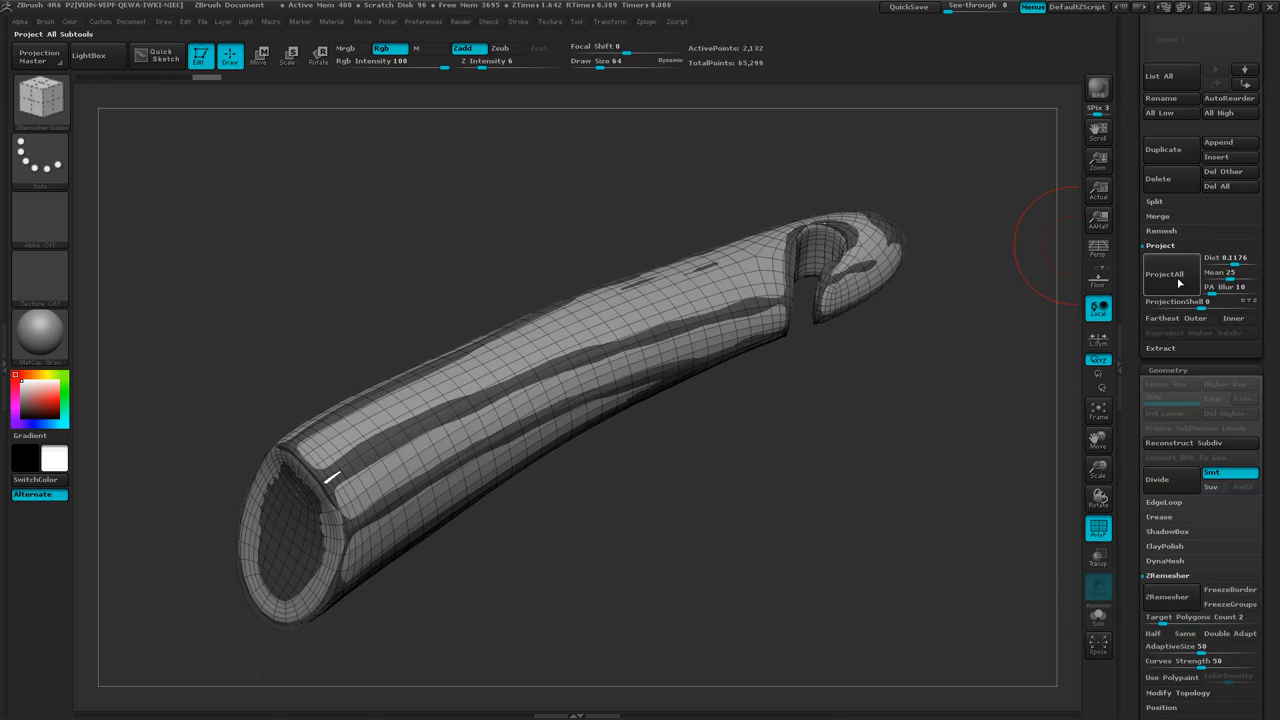
click(1178, 284)
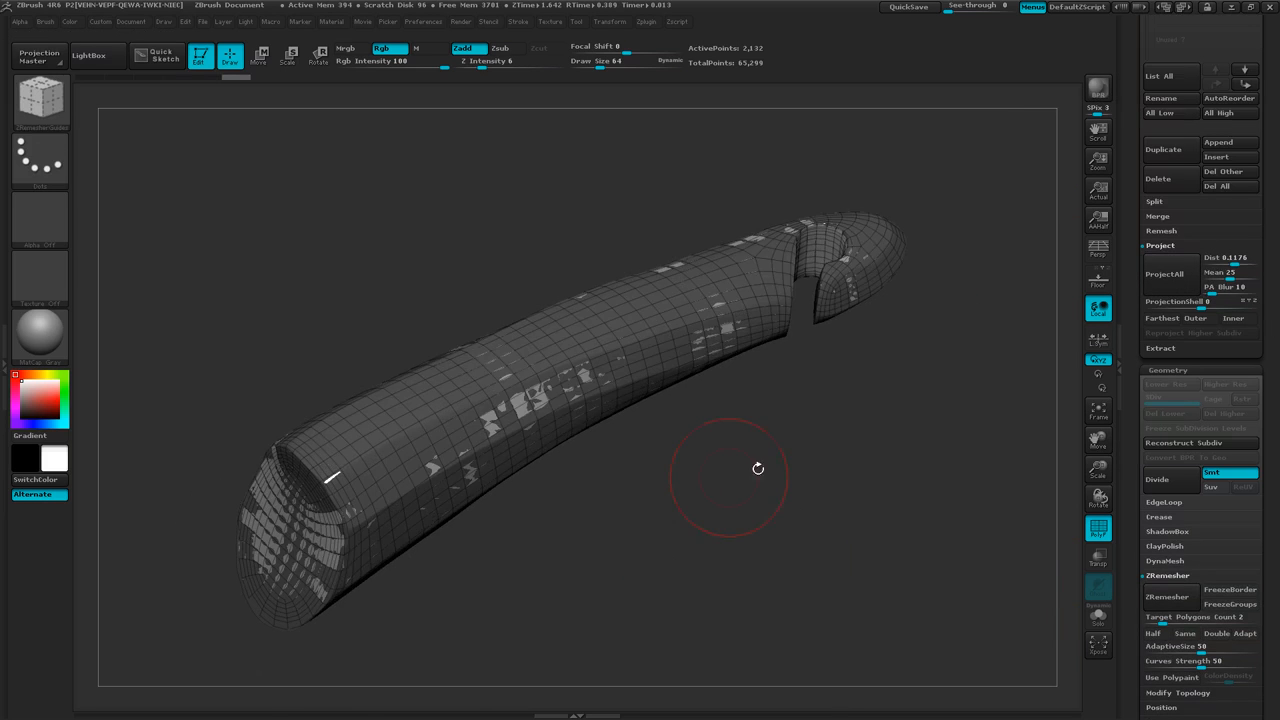
mouse_move(758, 468)
mouse_down()
mouse_move(735, 495)
mouse_move(759, 446)
mouse_move(724, 517)
mouse_move(745, 490)
mouse_move(1070, 385)
mouse_up()
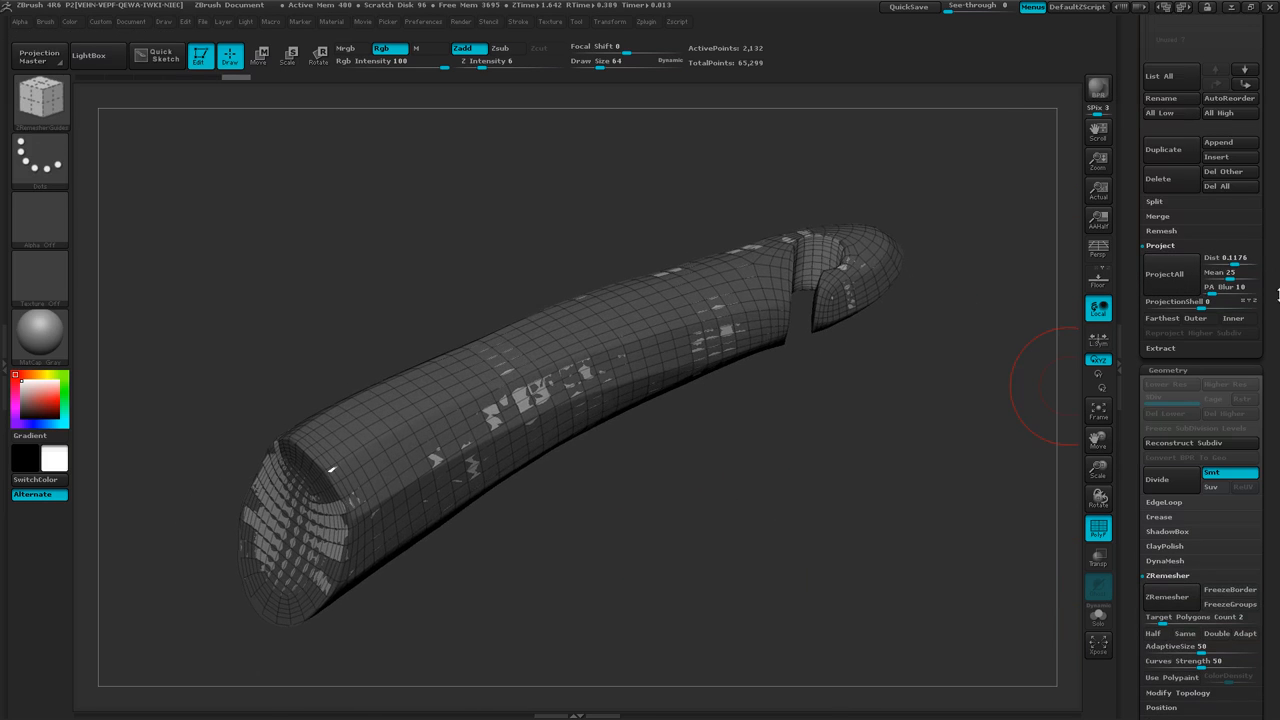
Hide the dense GardenSpade06 subtool so that only the reprojected GardenSpade07 is displayed
drag(1274, 207, 1277, 278)
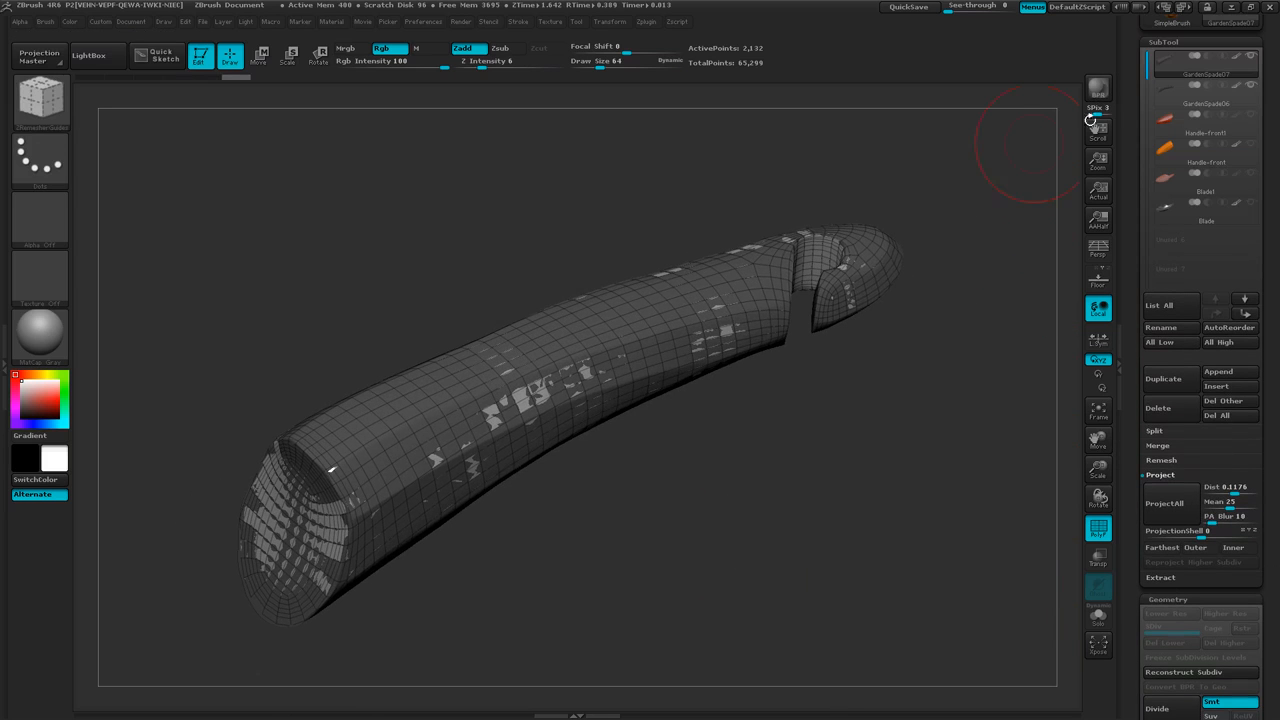
mouse_move(1250, 93)
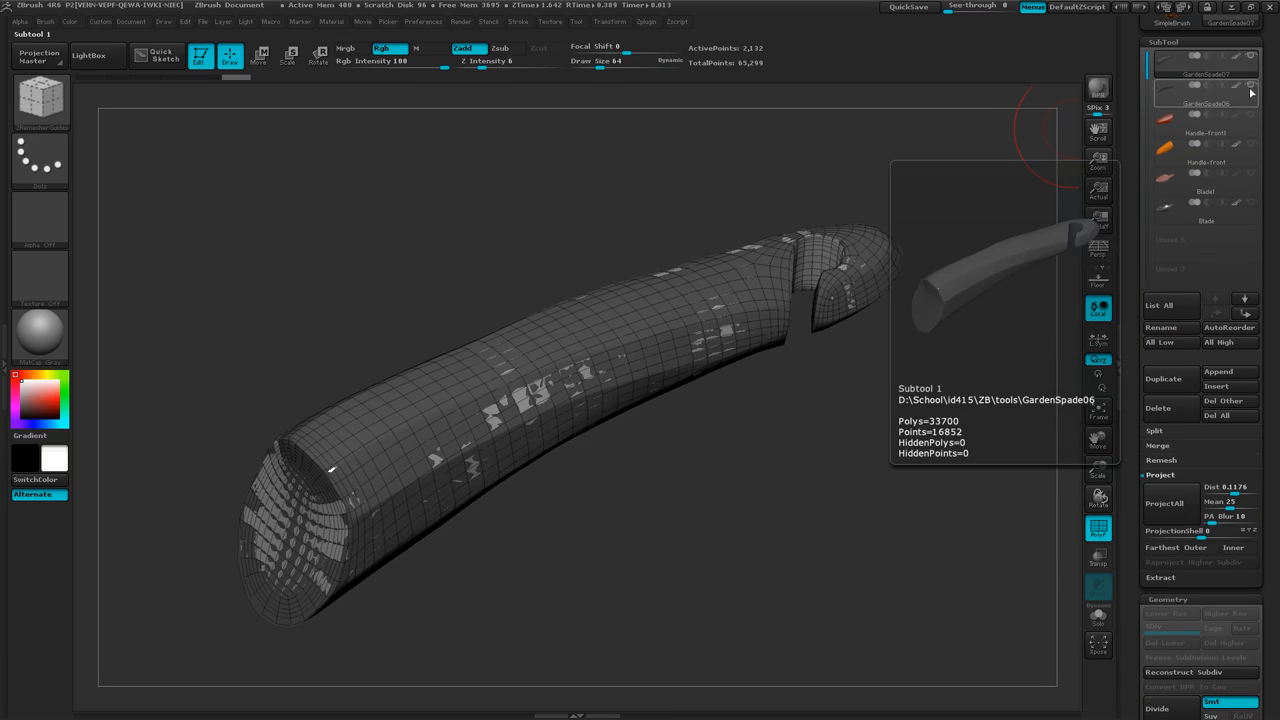
click(1252, 88)
mouse_move(782, 488)
mouse_down()
mouse_move(784, 464)
mouse_move(805, 477)
mouse_move(780, 472)
mouse_up()
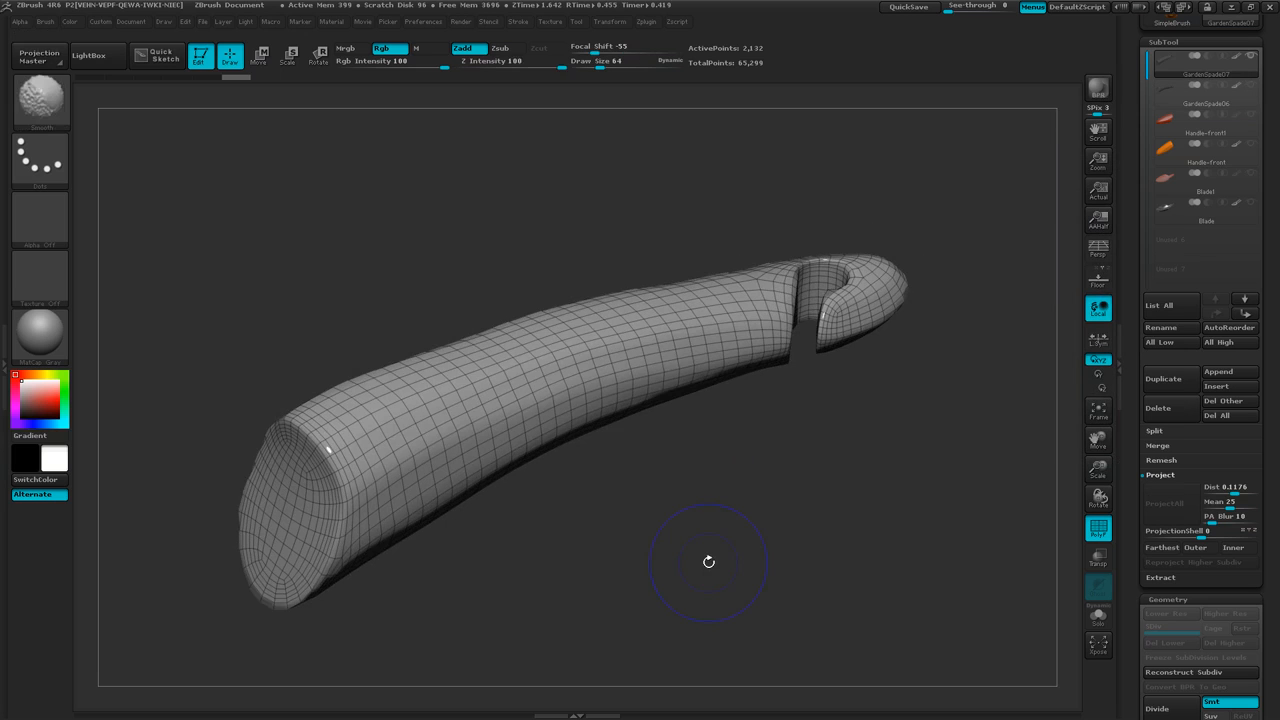
Turn off the polyframe display and render the reprojected GardenSpade07 with BPR to check its surface
key(shift+f)
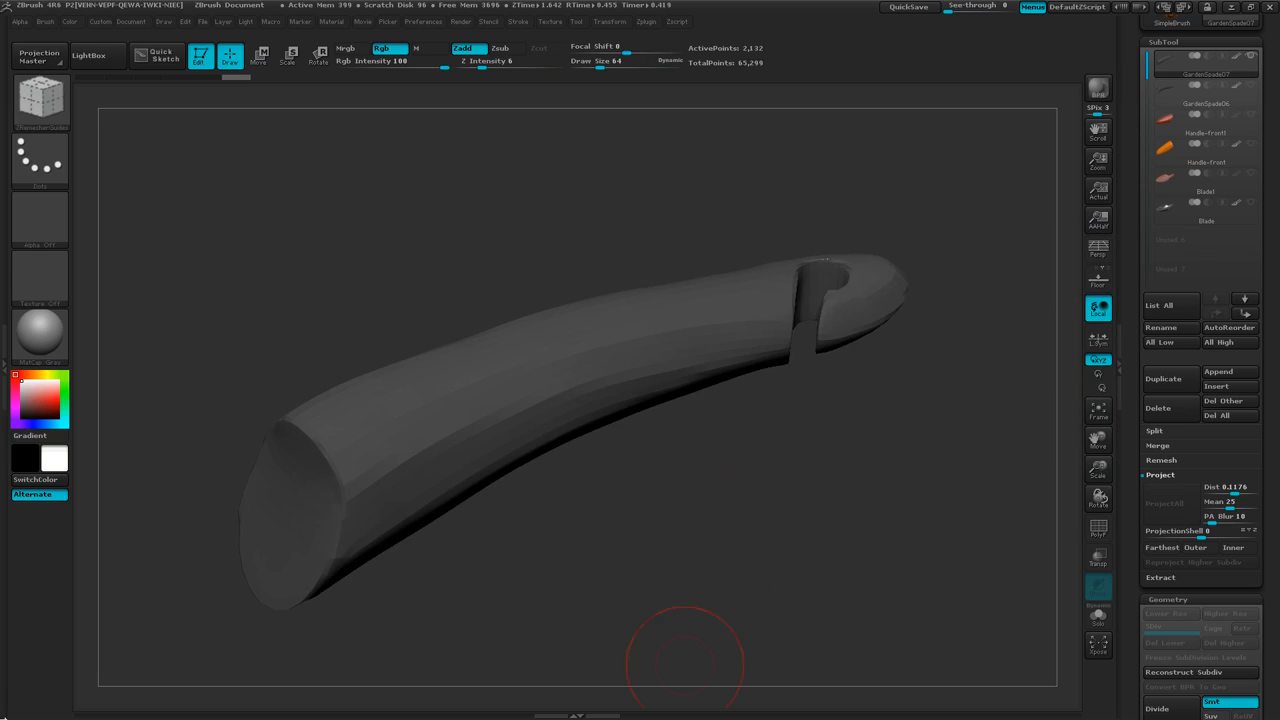
click(1097, 90)
drag(766, 487, 687, 490)
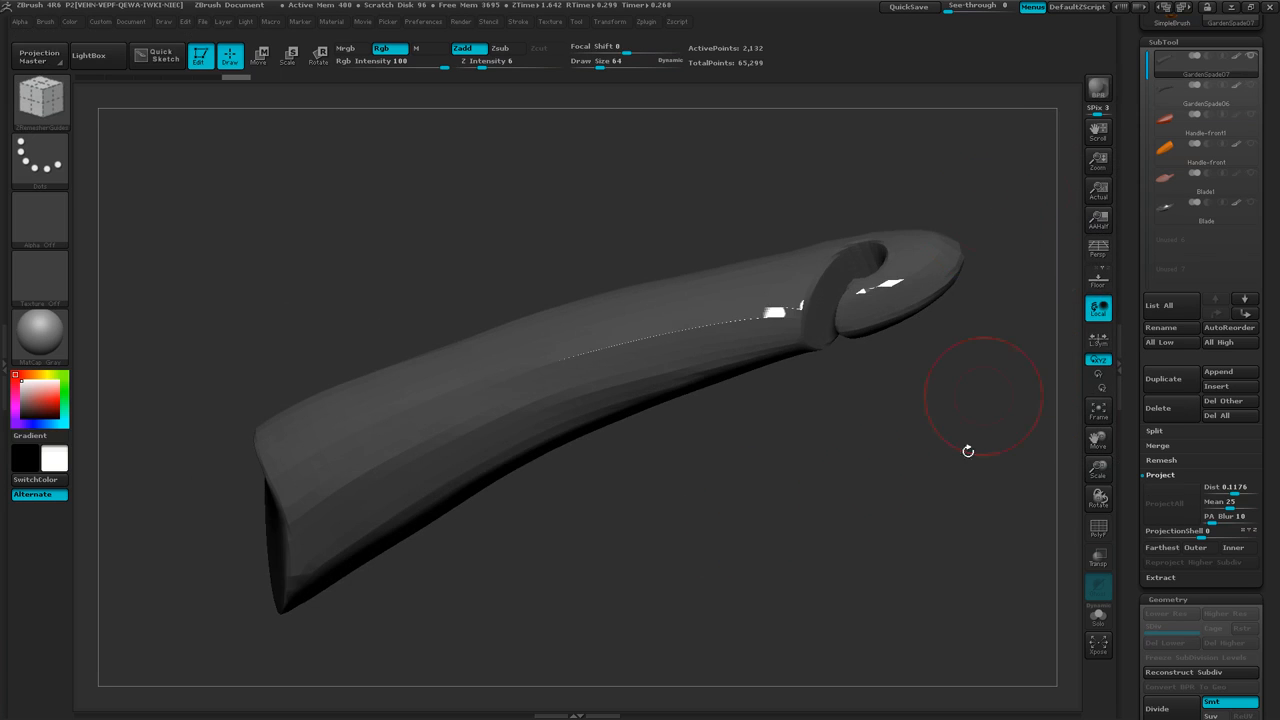
mouse_move(808, 487)
mouse_down()
mouse_move(809, 520)
mouse_move(790, 512)
mouse_up()
ctrl+right_drag(790, 512, 711, 496)
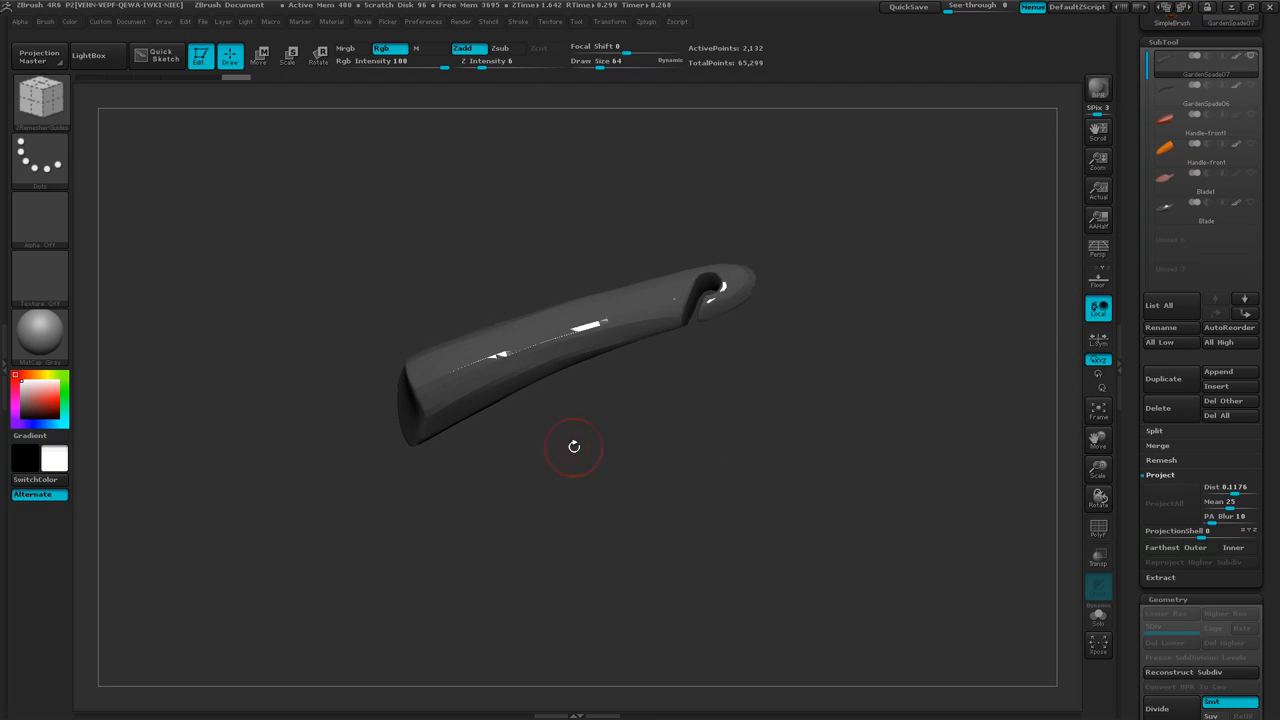
Display the Handle-front1 and Blade1 subtools together with GardenSpade07, leaving Blade1 as the active subtool
alt+drag(602, 455, 724, 437)
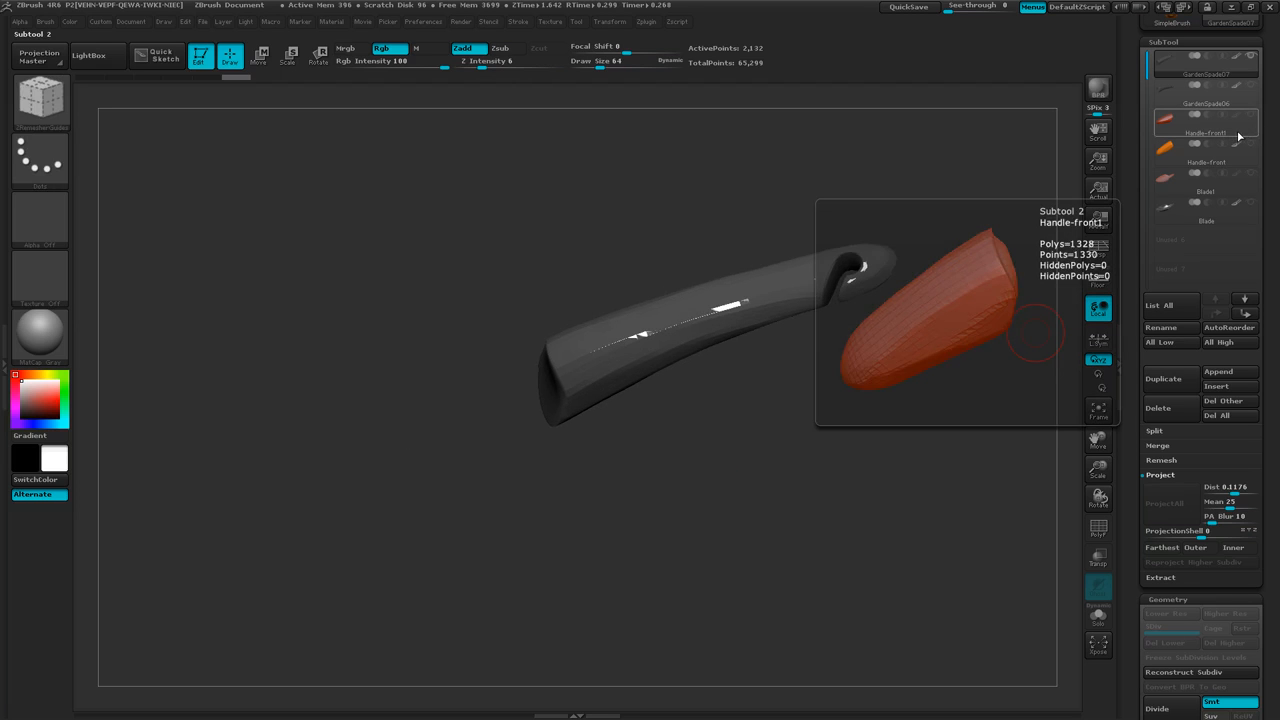
click(1238, 136)
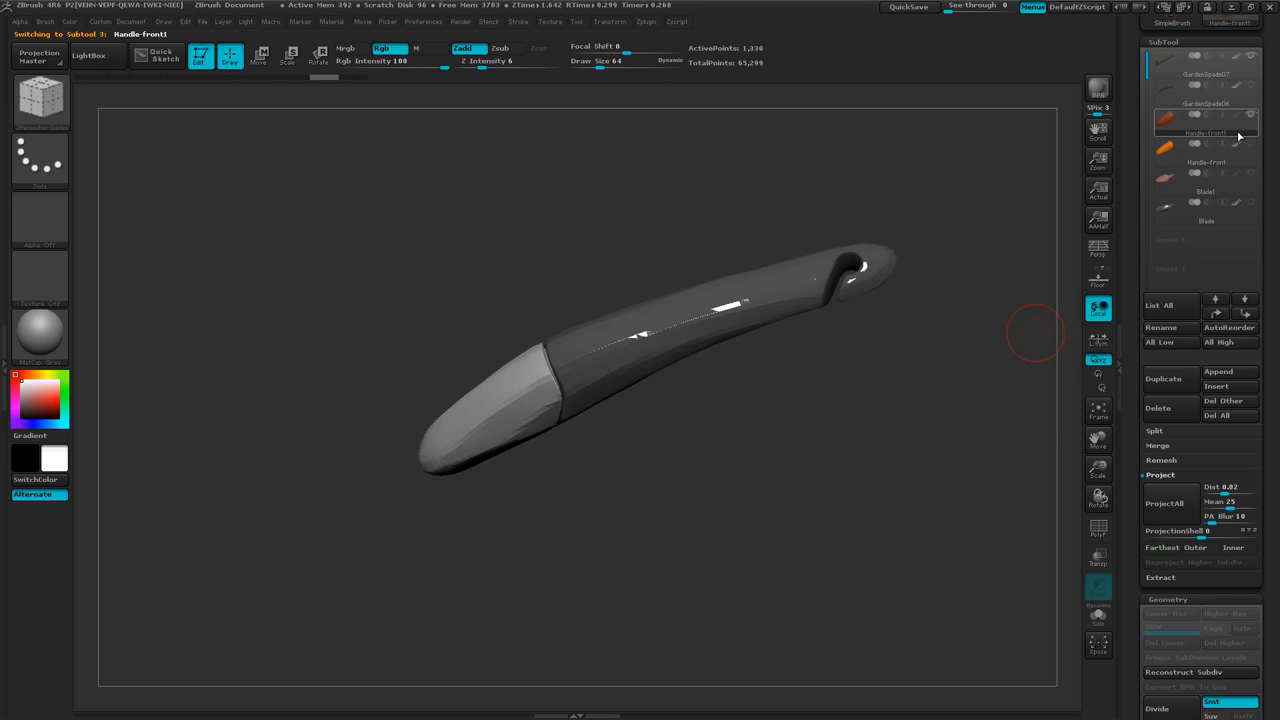
mouse_move(1224, 225)
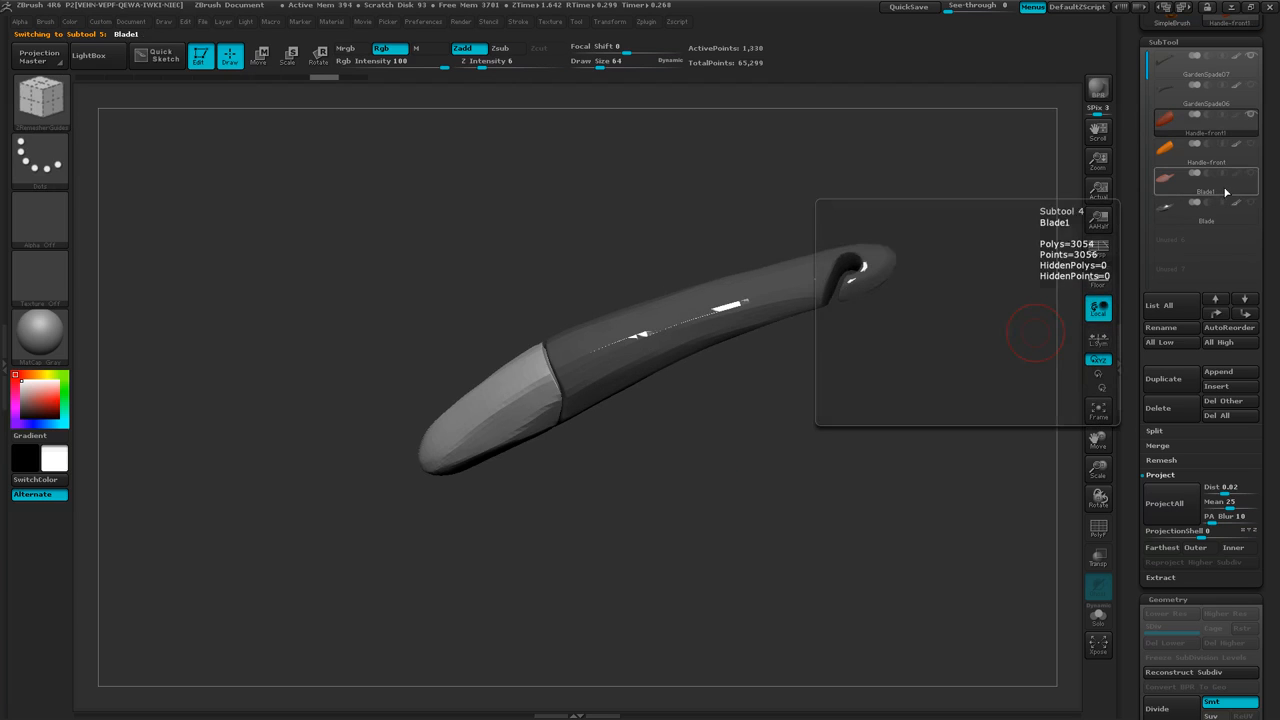
click(1227, 190)
mouse_move(863, 463)
right_down()
mouse_move(880, 463)
mouse_move(773, 428)
mouse_move(855, 445)
mouse_move(845, 375)
mouse_move(860, 438)
right_up()
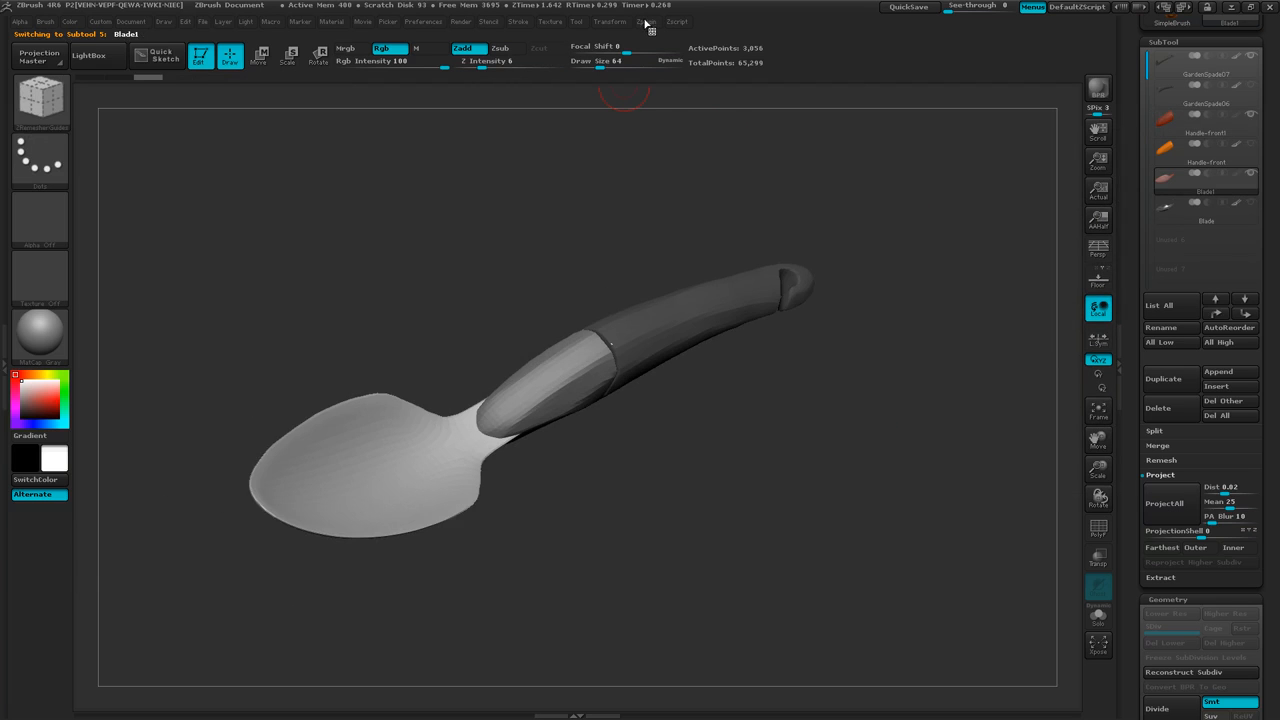
Turn on the floor grid and switch the active subtool to Handle-front1 and back to Blade1
click(1101, 281)
right_drag(845, 460, 776, 510)
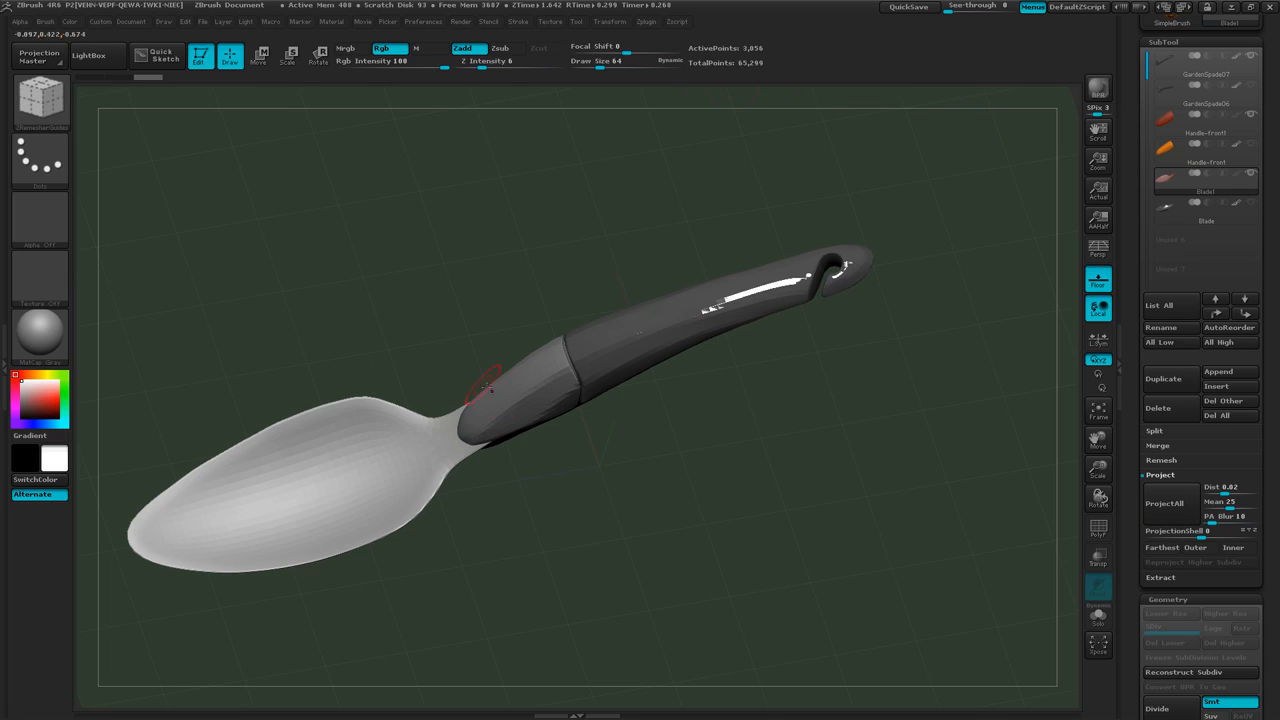
alt+click(535, 387)
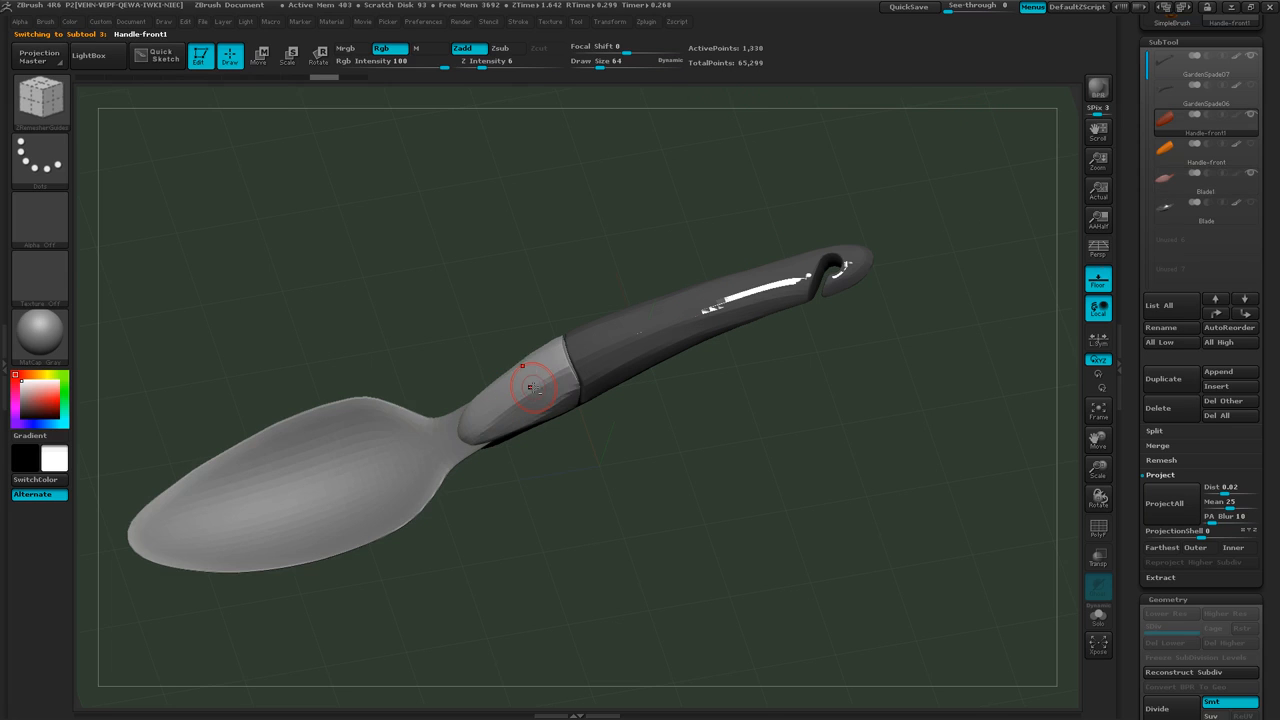
alt+click(318, 505)
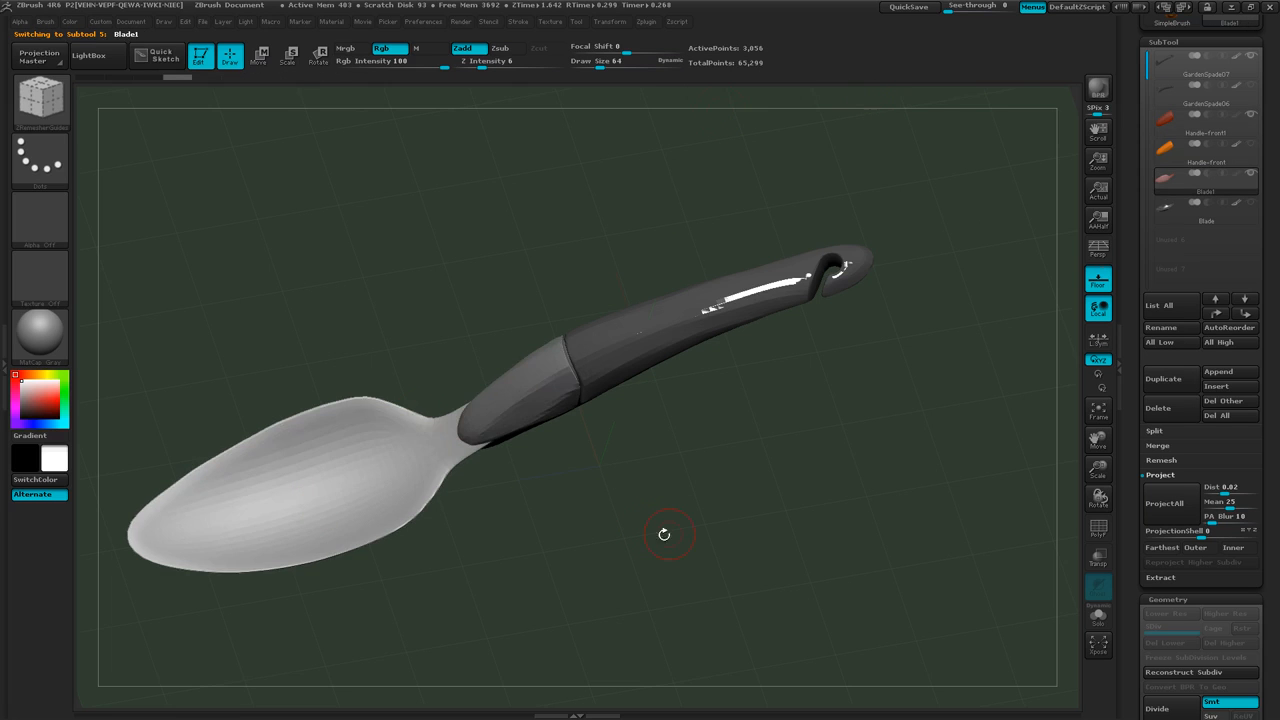
drag(664, 534, 689, 547)
mouse_move(684, 497)
mouse_down()
mouse_move(689, 532)
mouse_move(731, 512)
mouse_up()
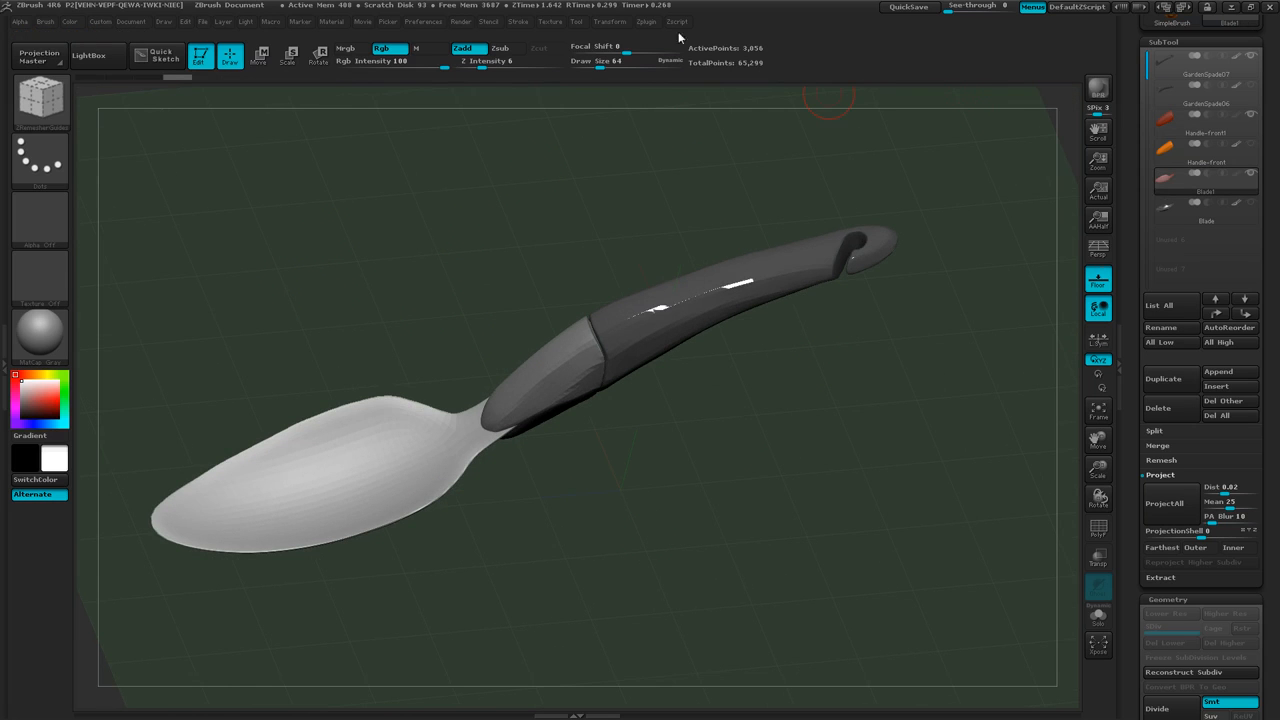
Set 3D Print Exporter to export only visible subtools and turn off Textures and Colors in its advanced options
click(646, 22)
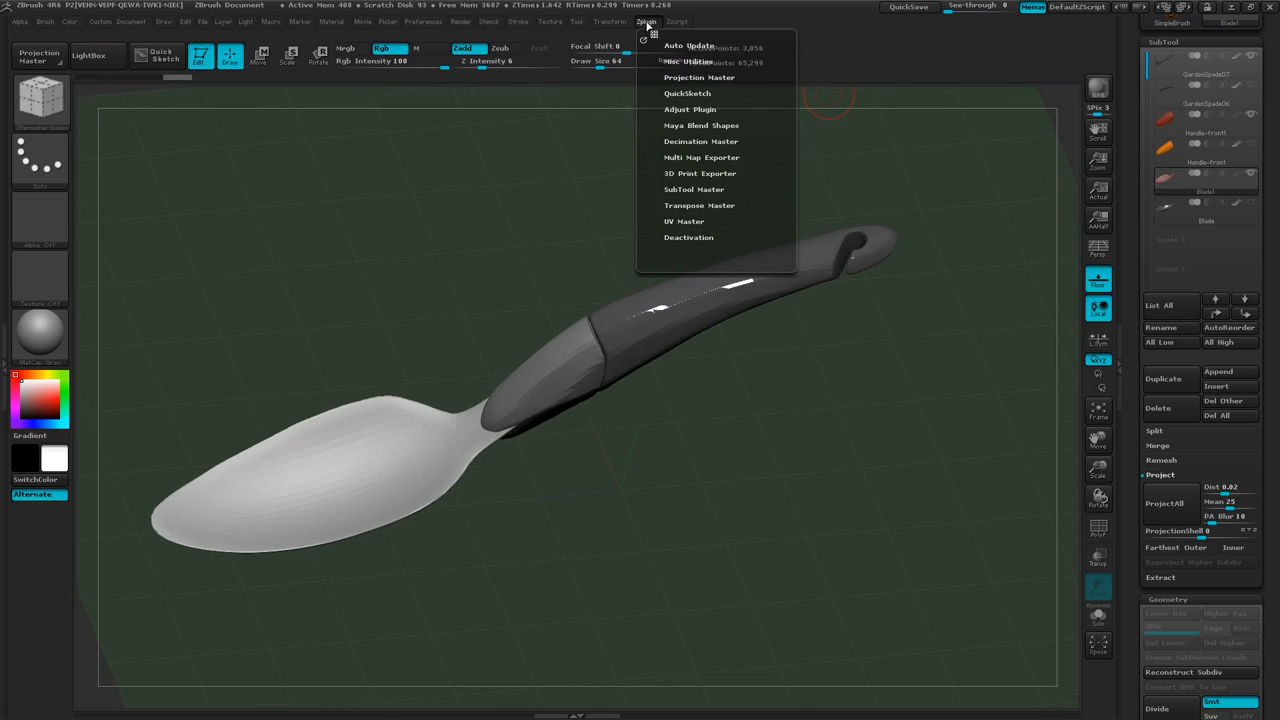
click(689, 174)
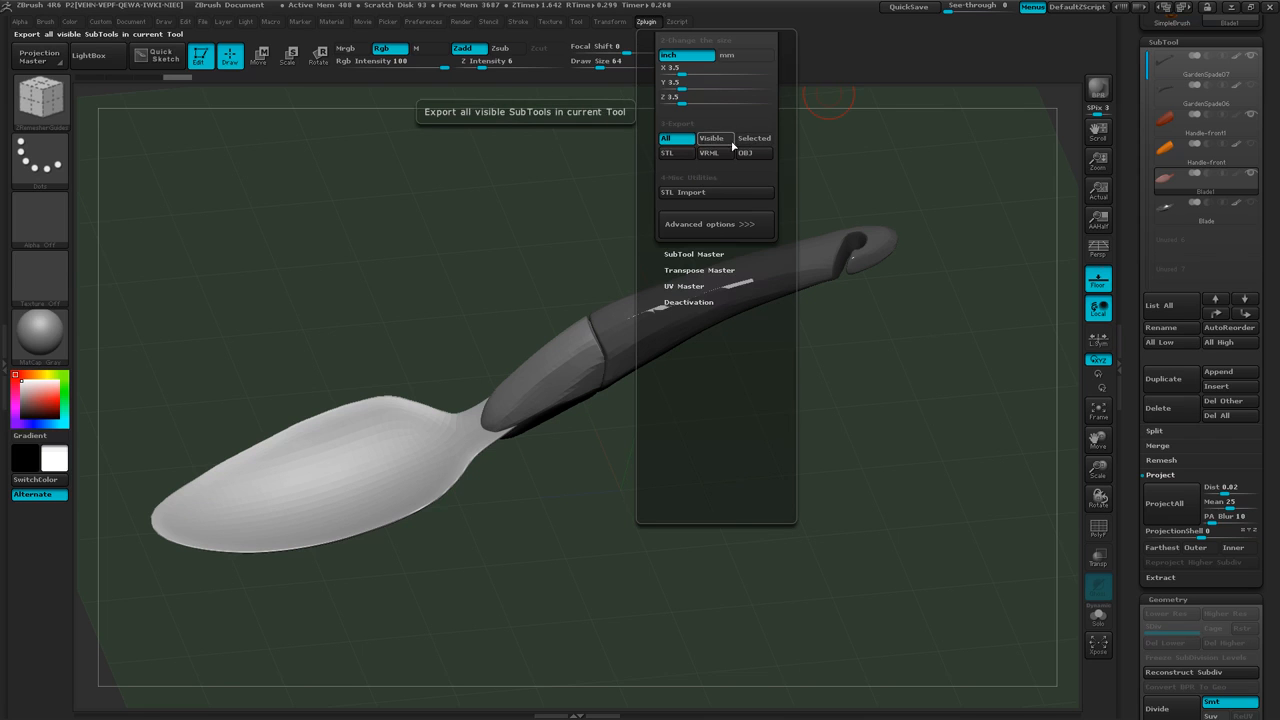
click(720, 142)
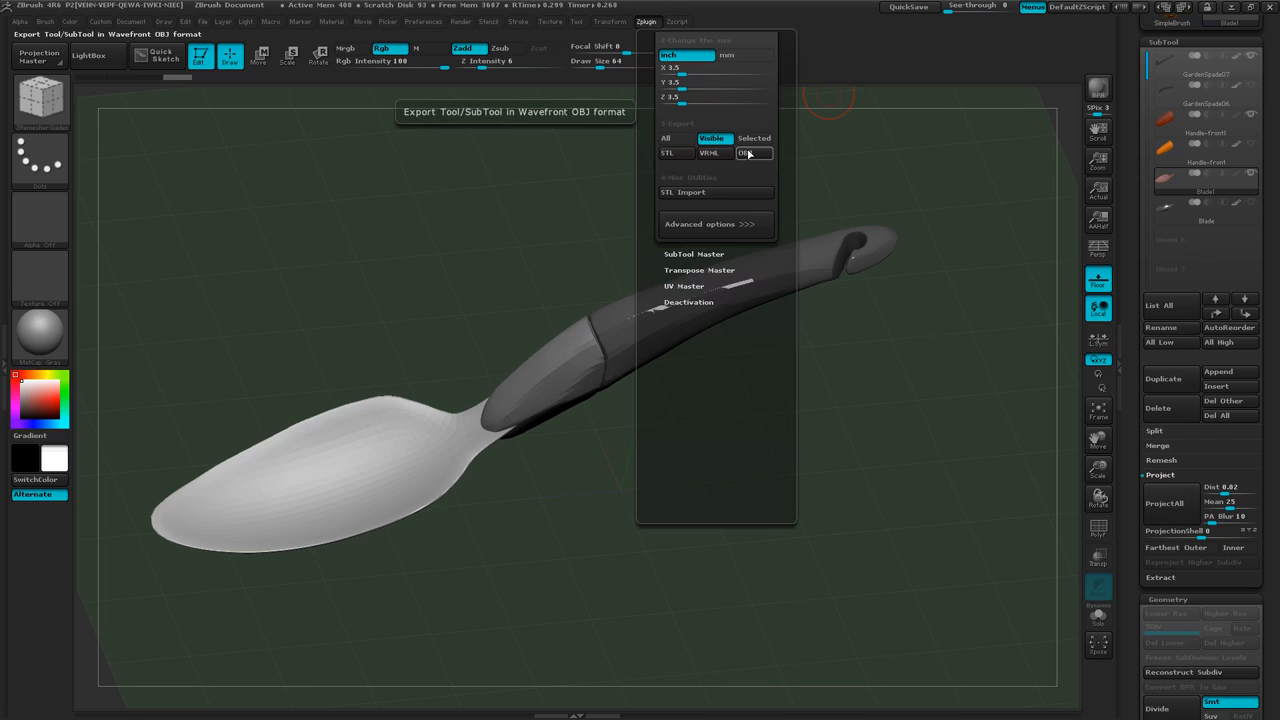
click(716, 224)
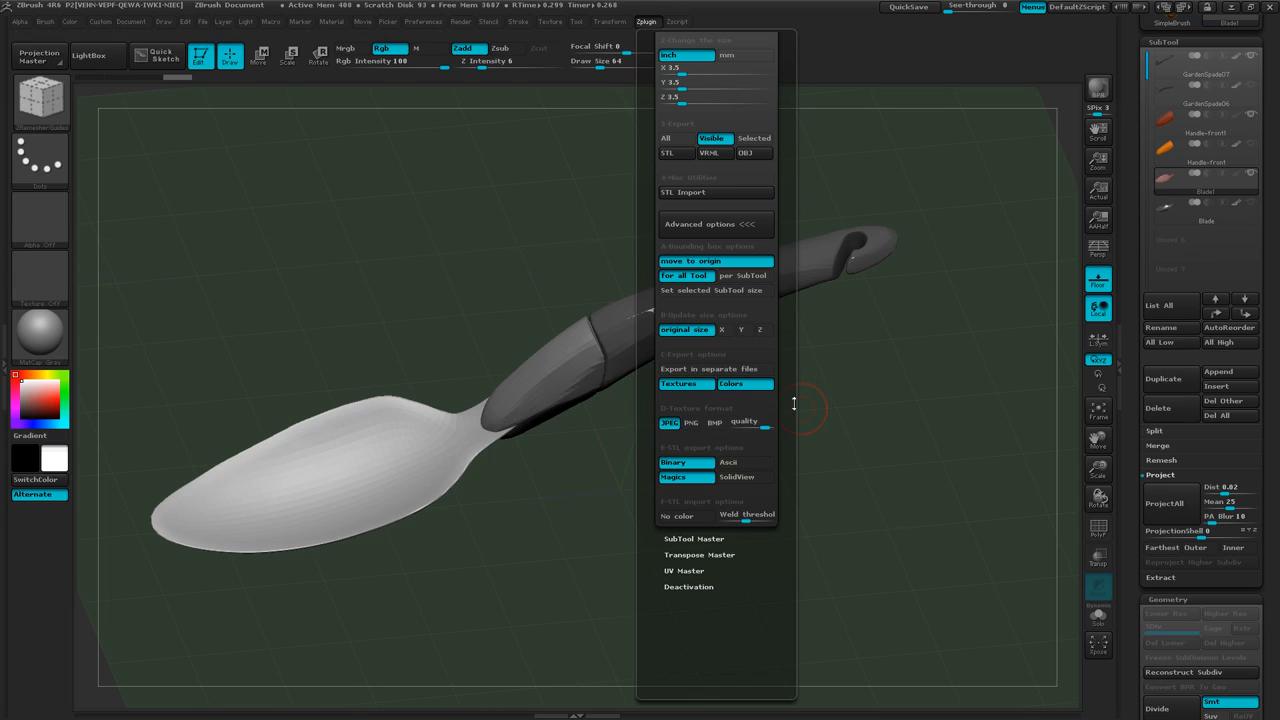
click(698, 388)
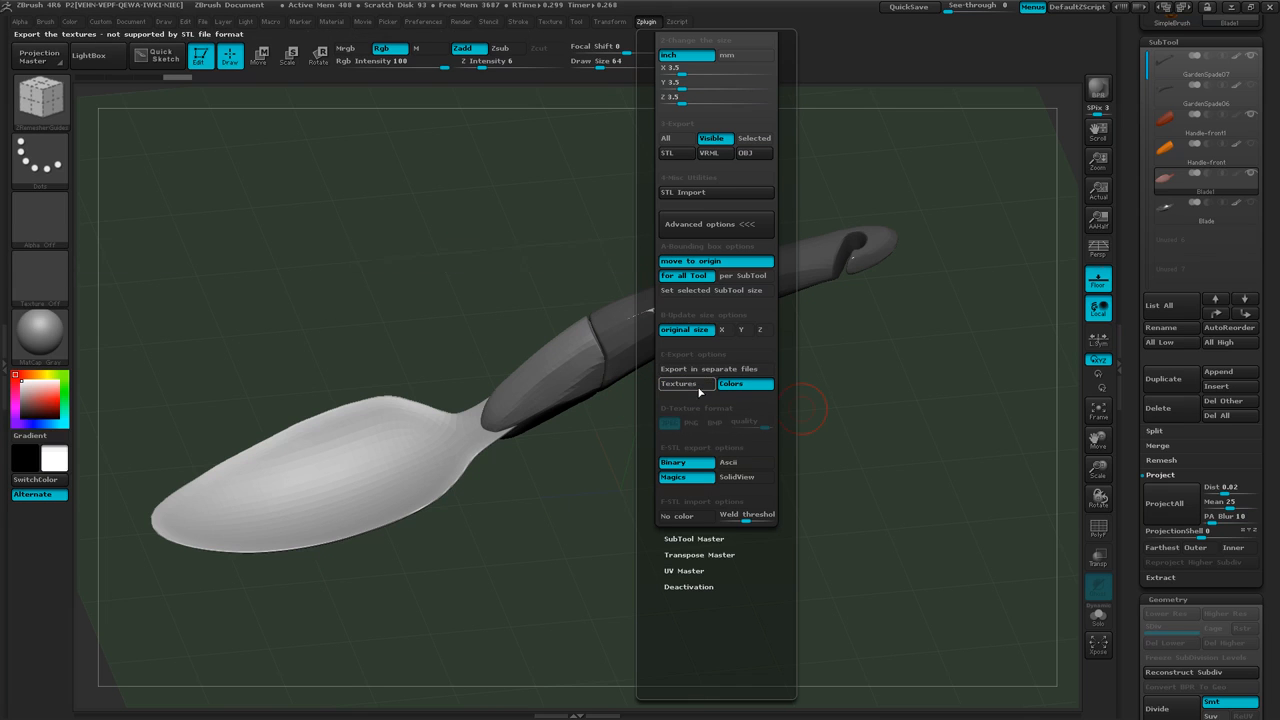
click(754, 388)
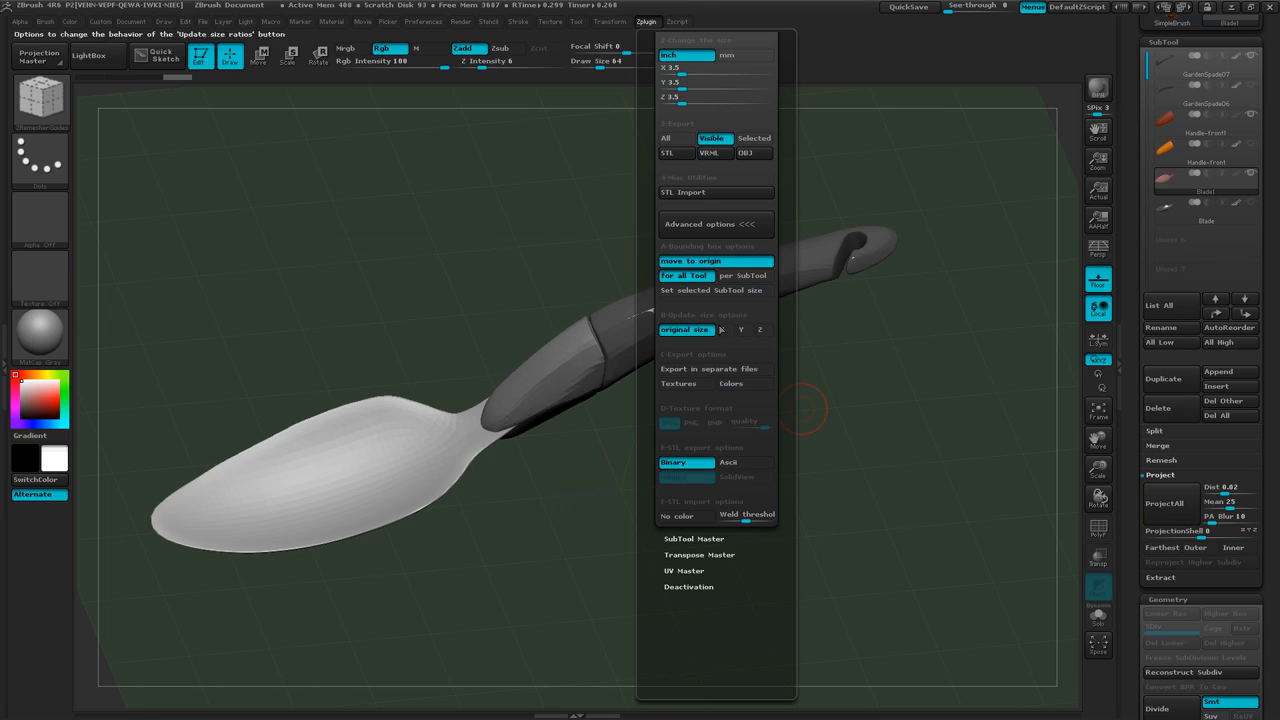
Update the size ratios in 3D Print Exporter for the visible spade parts
scroll(786, 229, up, 4)
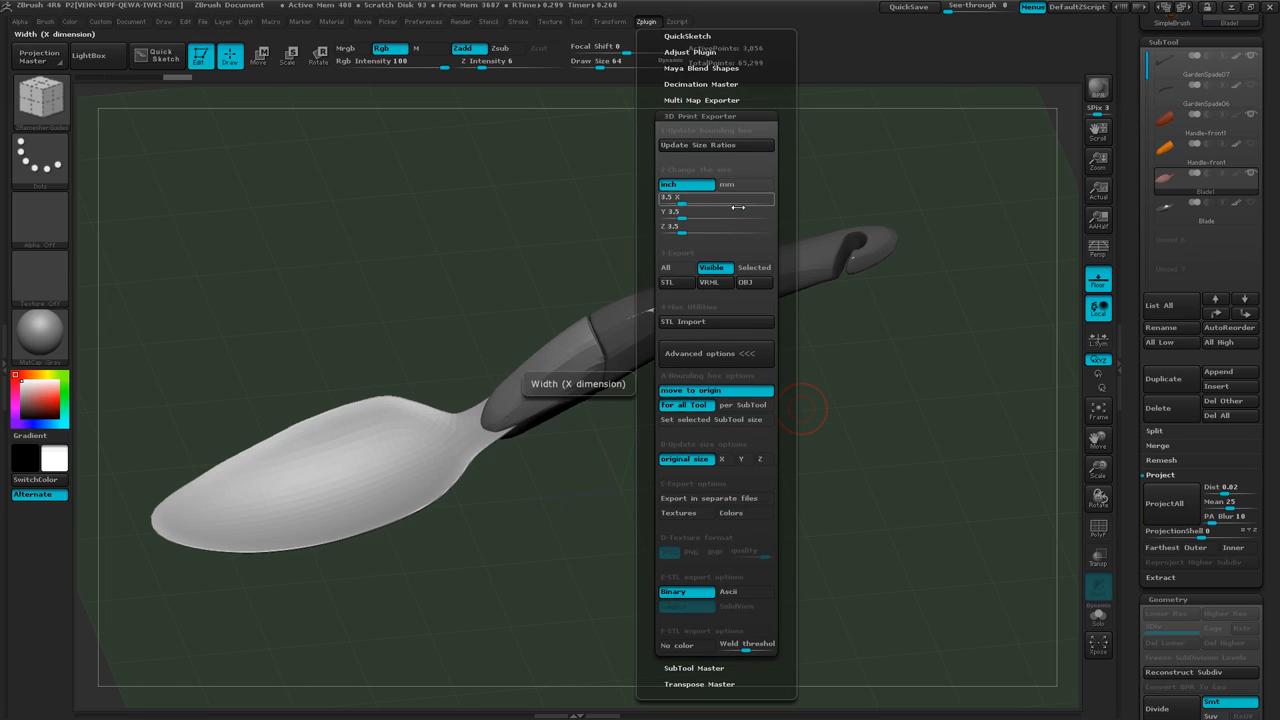
click(716, 146)
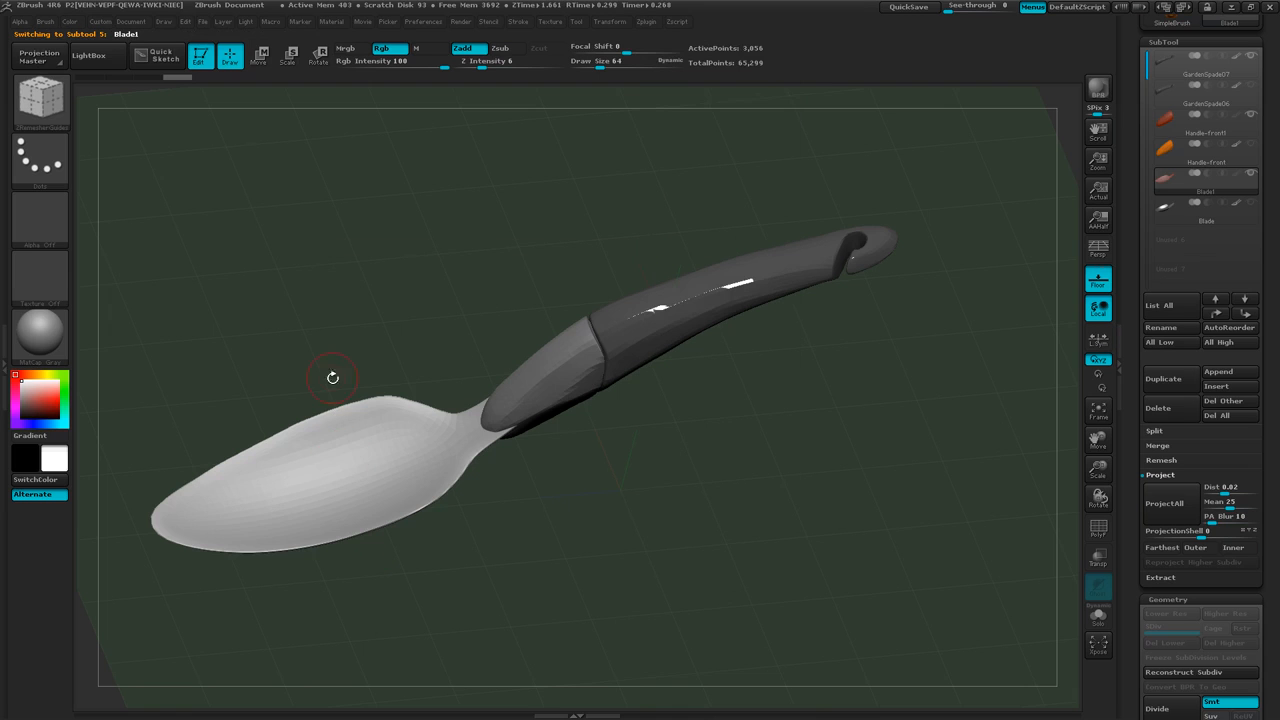
mouse_move(423, 514)
mouse_down()
mouse_move(430, 552)
mouse_move(411, 530)
mouse_up()
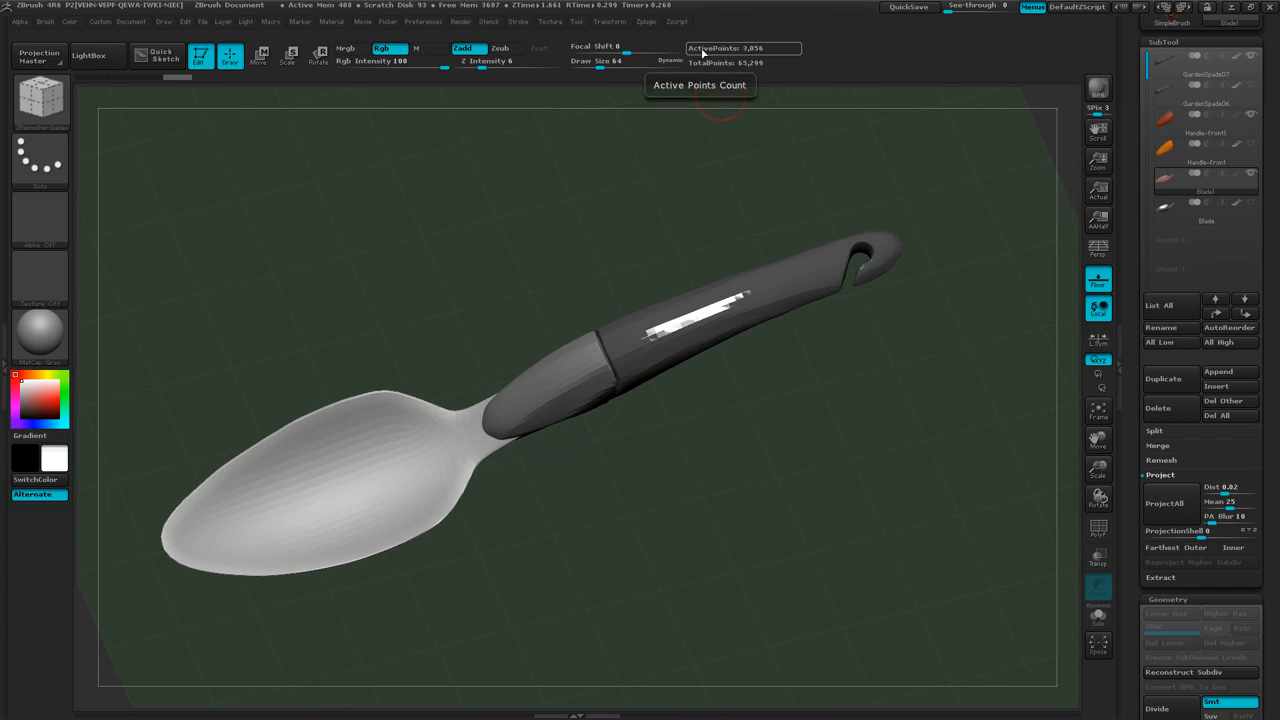
Set the spade's X dimension to 3 inches in 3D Print Exporter
click(645, 22)
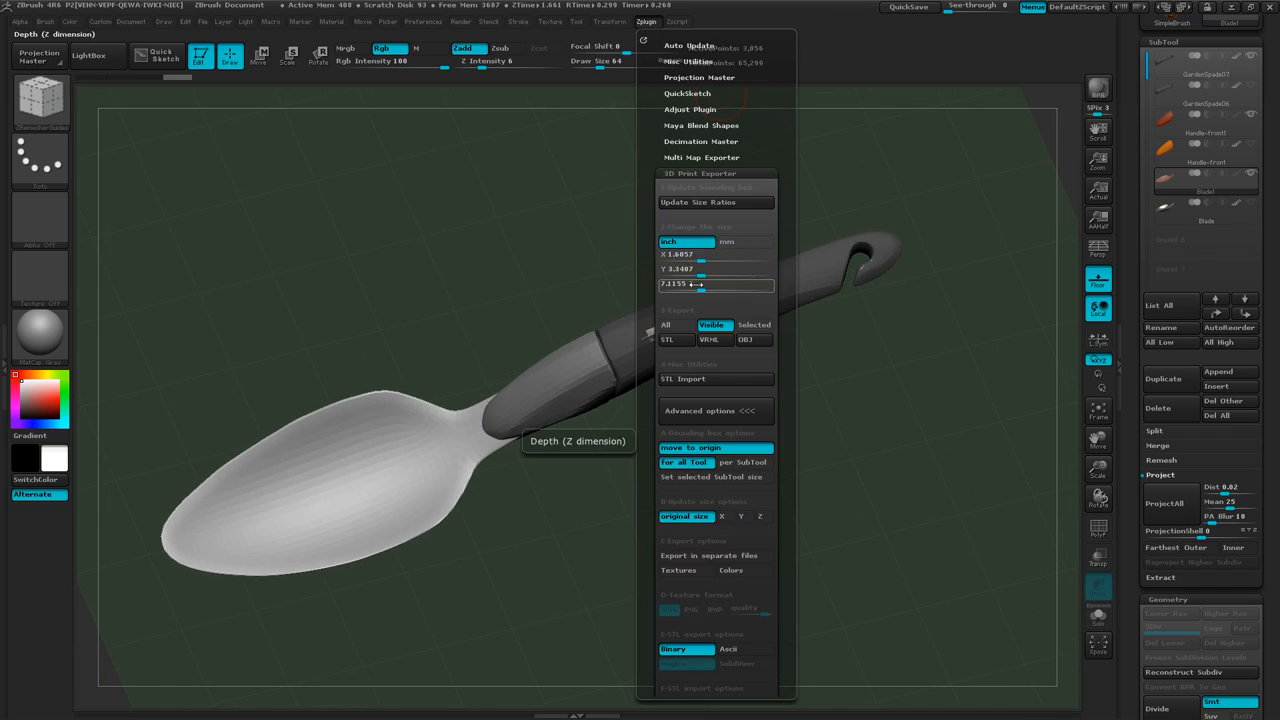
click(693, 256)
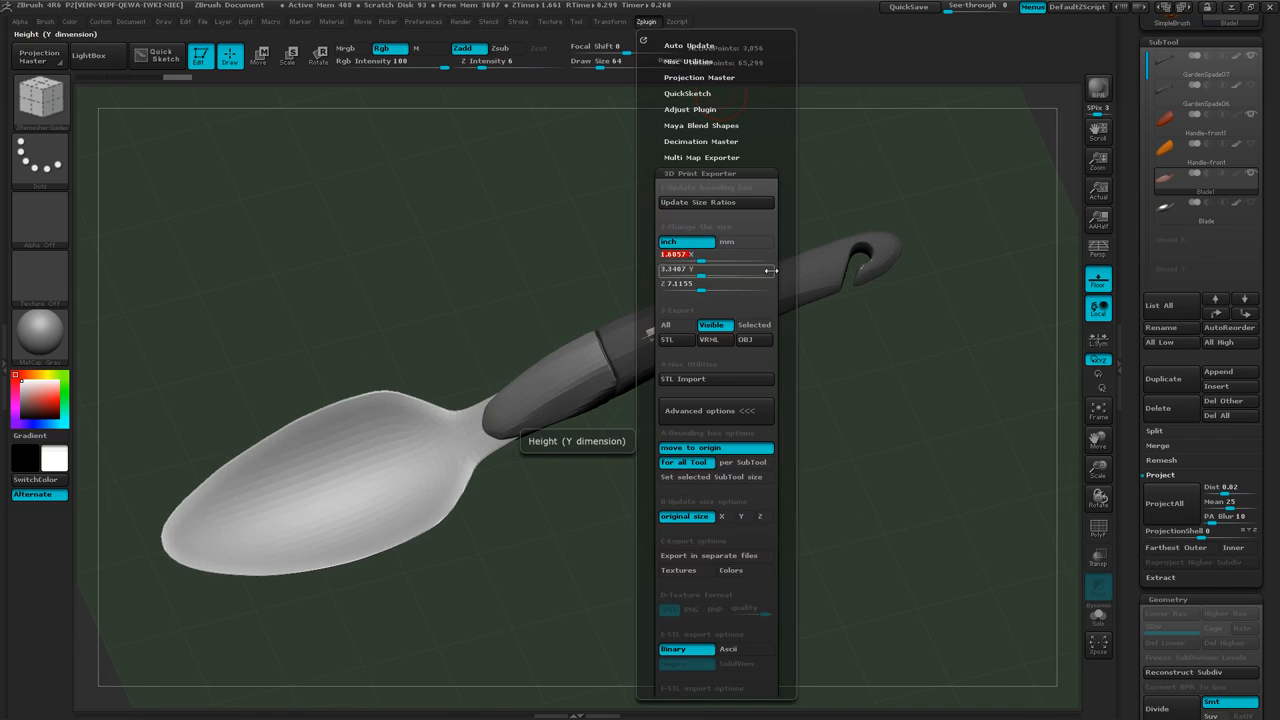
text(3)
key(Return)
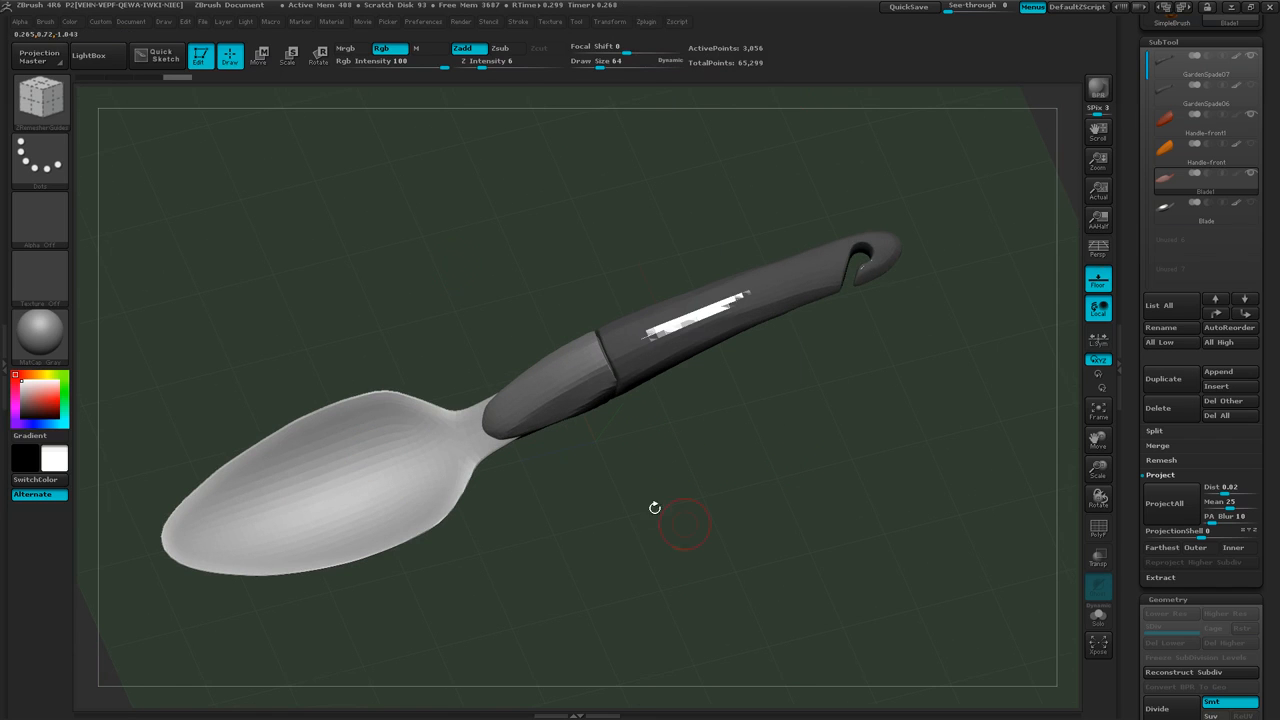
Start a Wavefront OBJ export of the visible subtools into the id415\ZB\projects folder
click(647, 22)
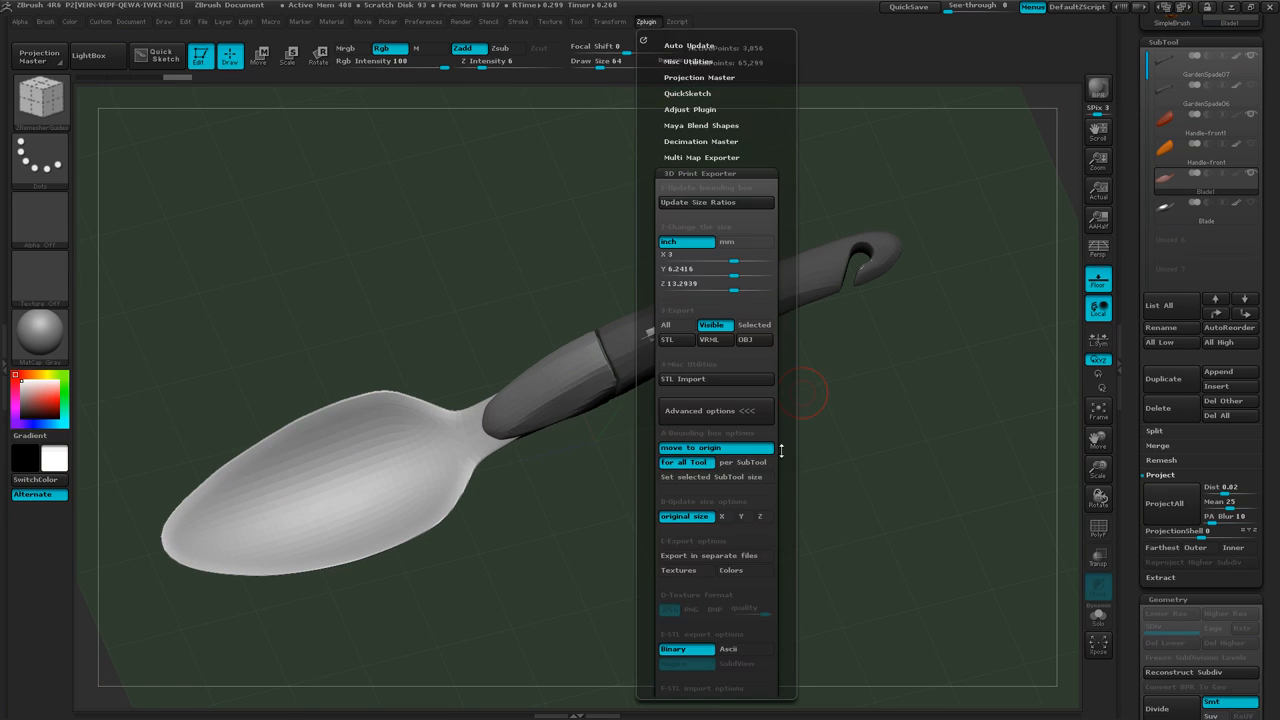
drag(785, 485, 779, 437)
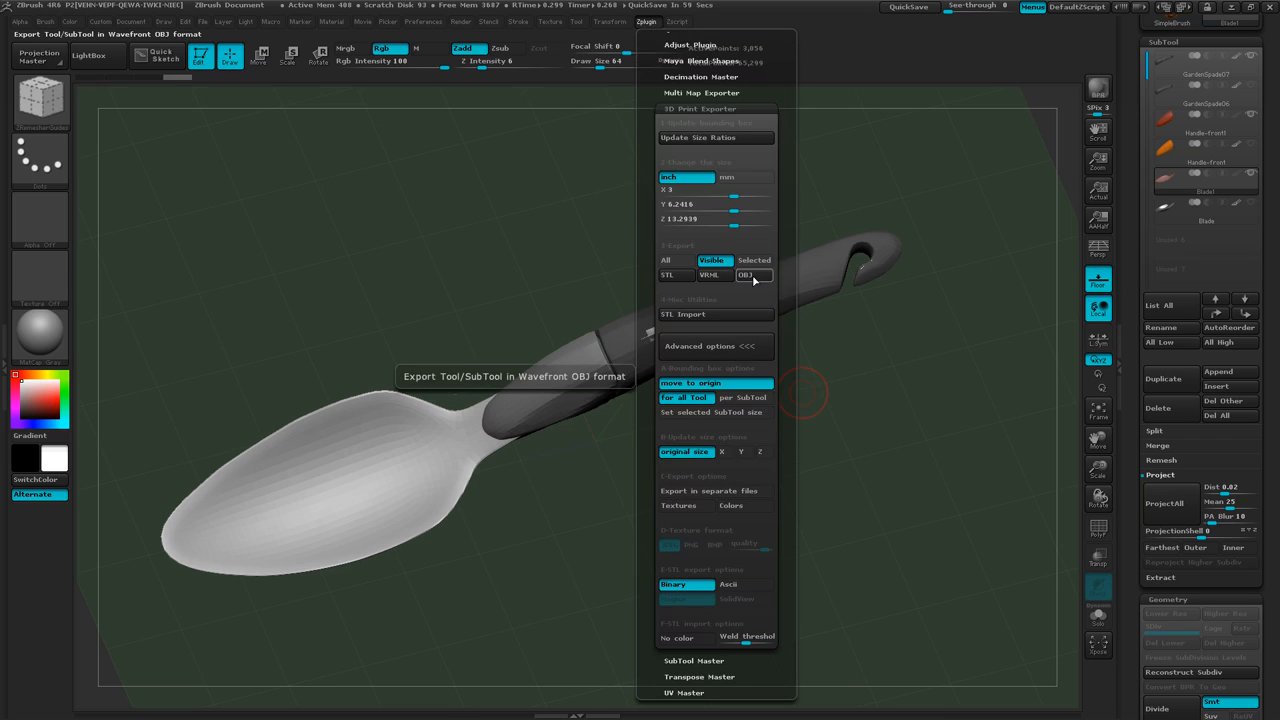
click(753, 276)
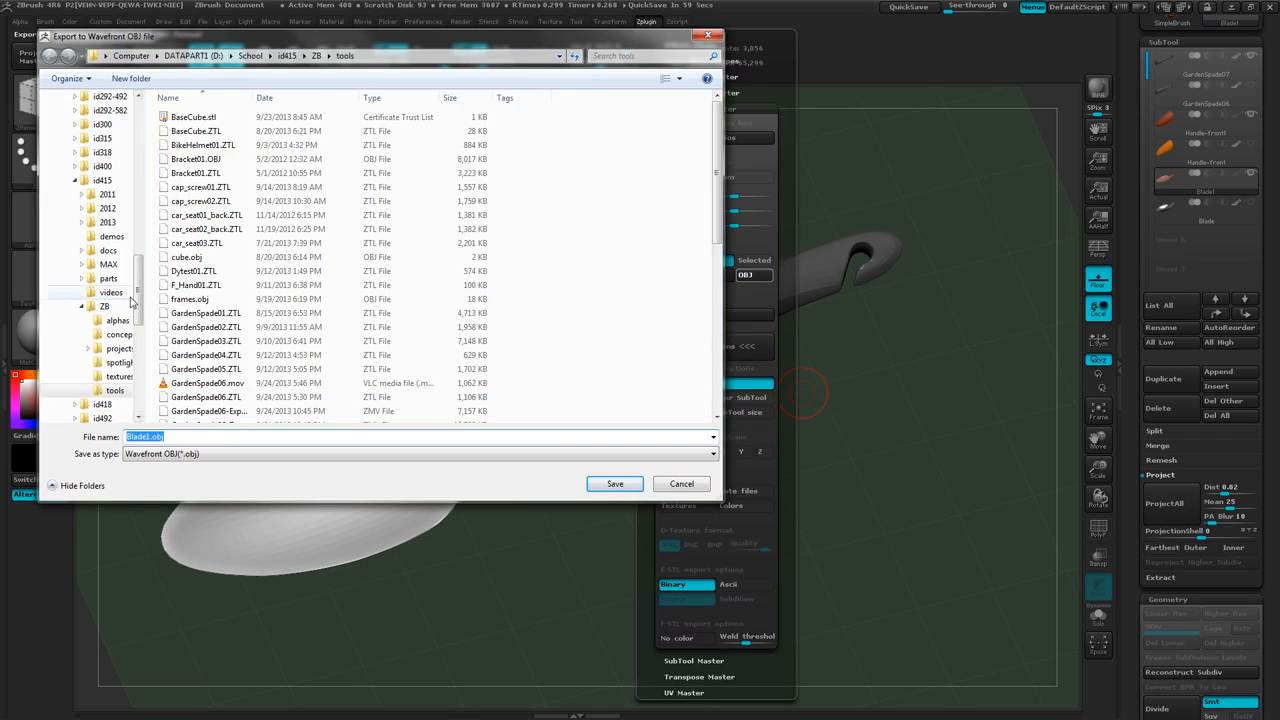
click(110, 349)
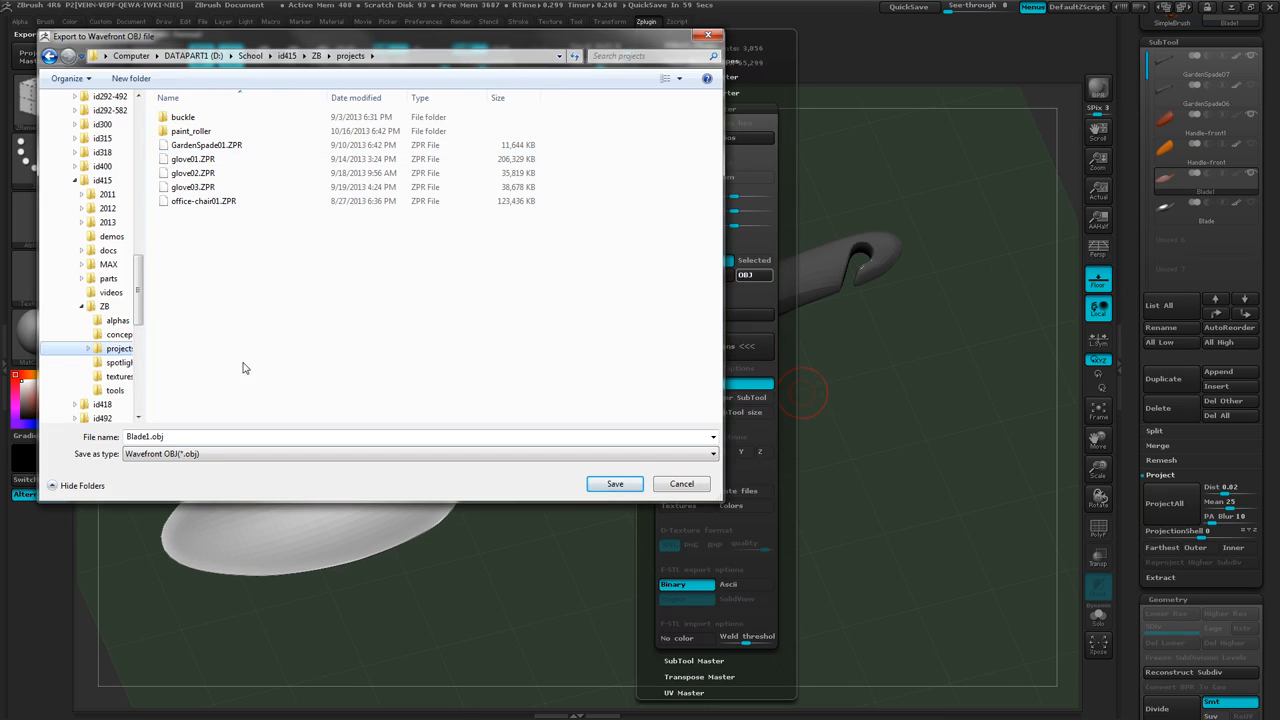
Name the OBJ export GardenSpade01 and save it
click(150, 437)
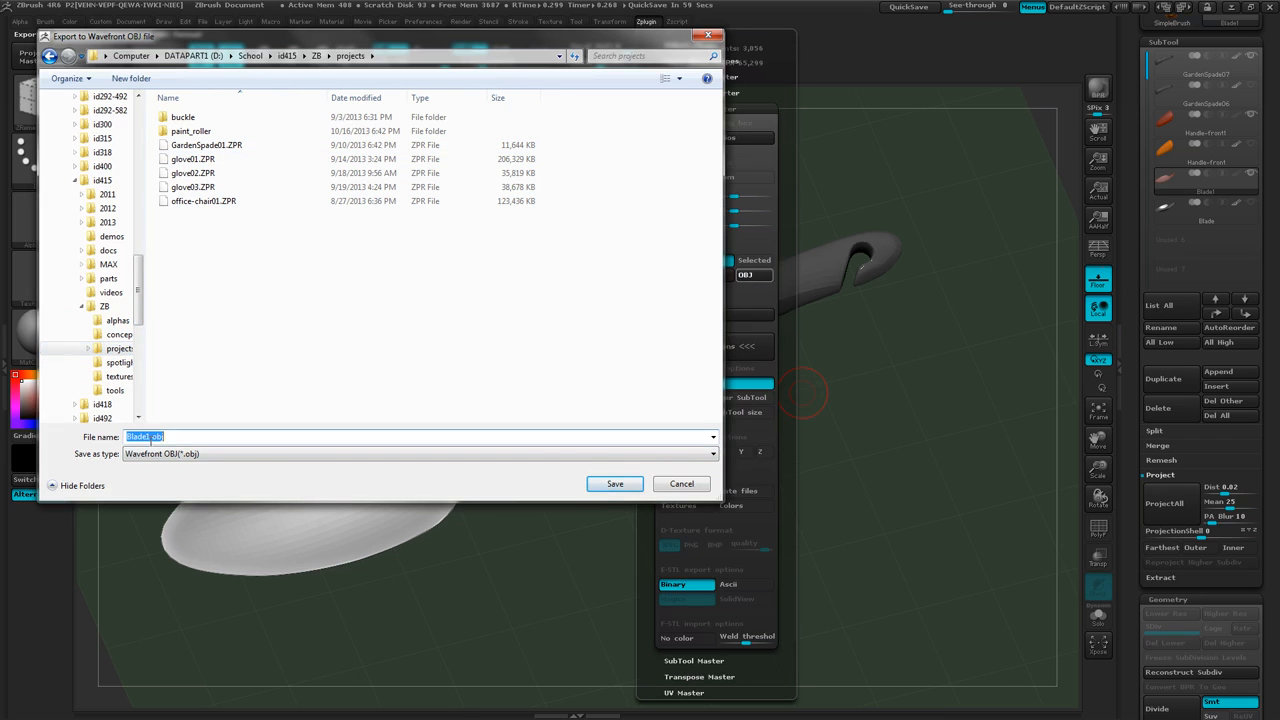
drag(150, 437, 122, 437)
text(Garden)
text(D)
text(pade)
text(01)
click(615, 486)
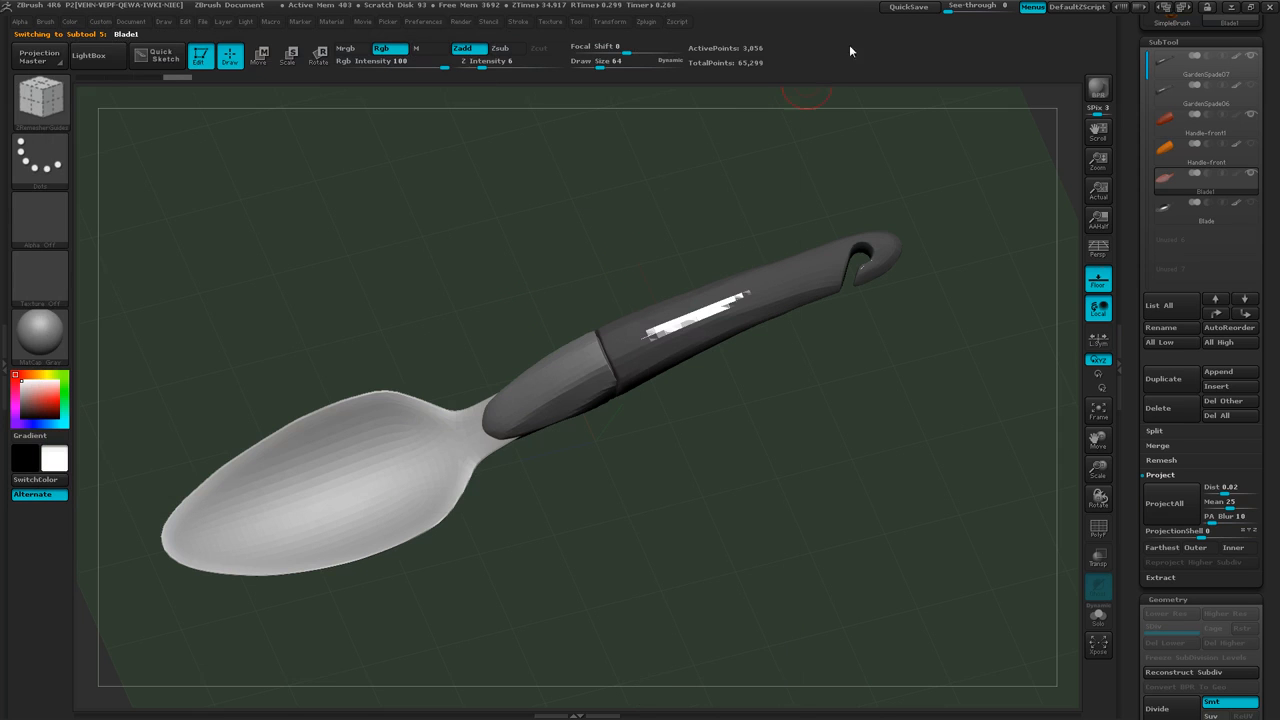
Switch to 3ds Max Design and start importing a file into the empty scene
key(alt+Tab)
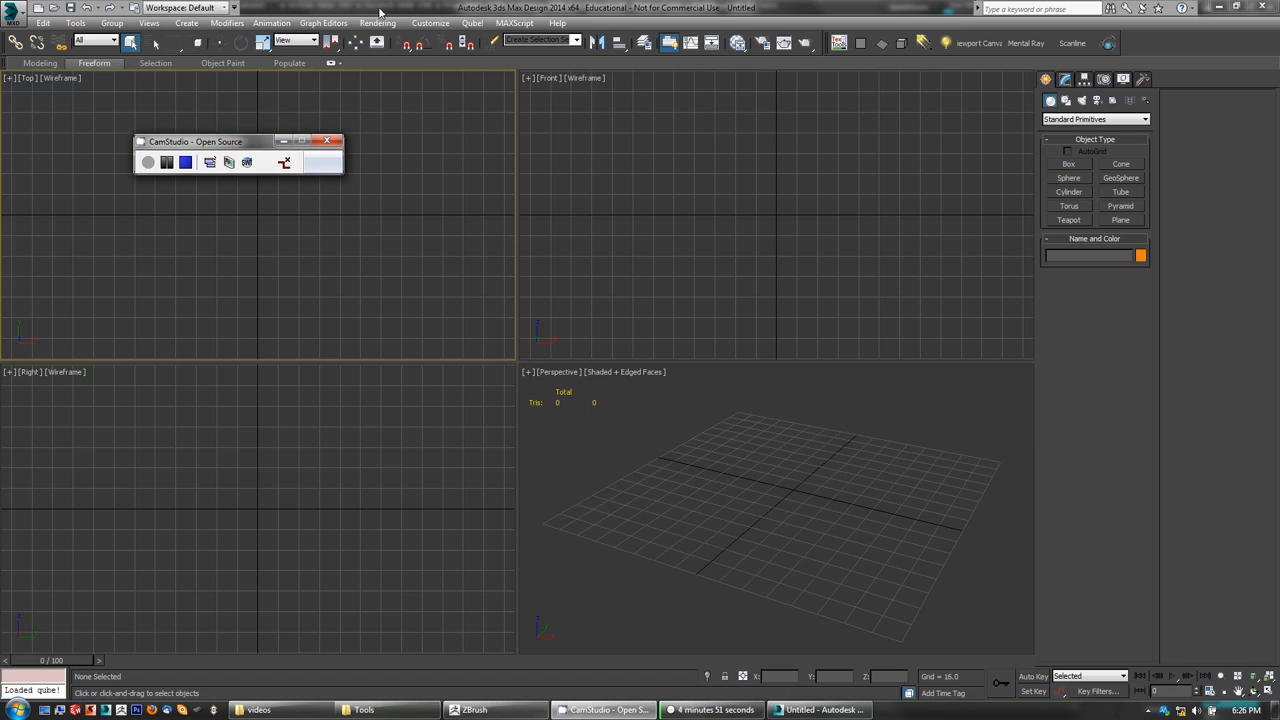
click(380, 12)
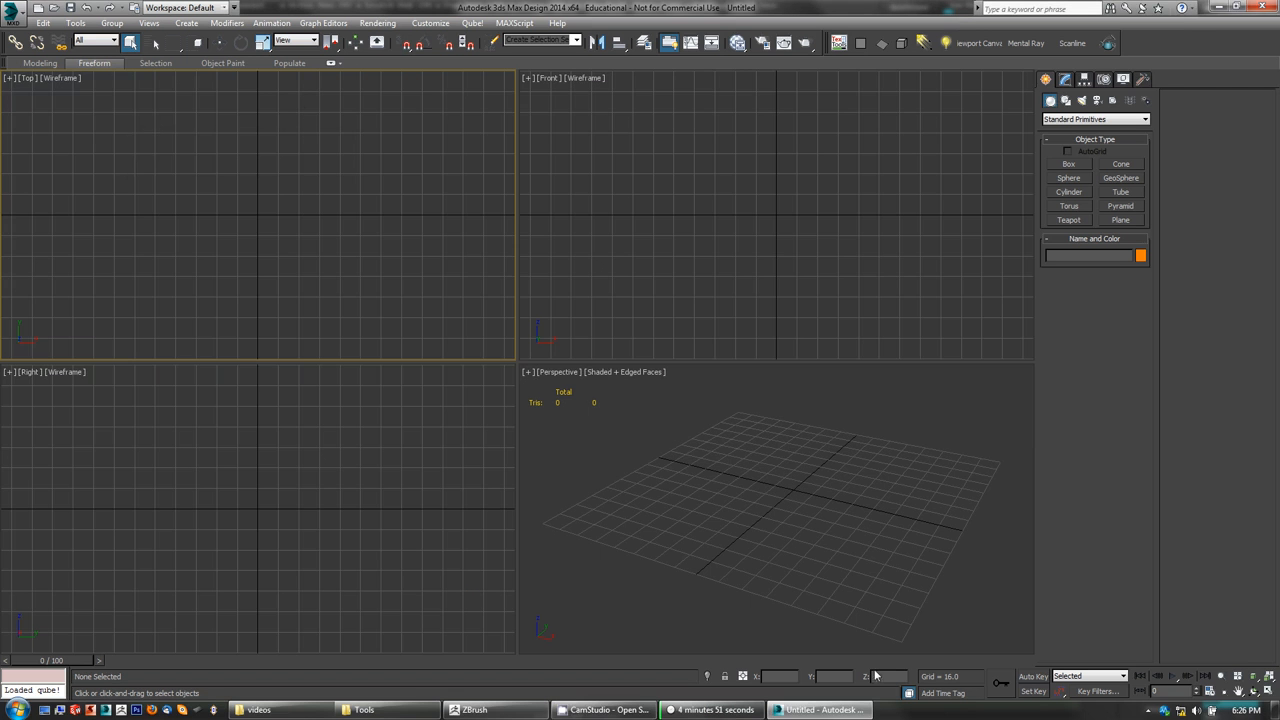
click(12, 11)
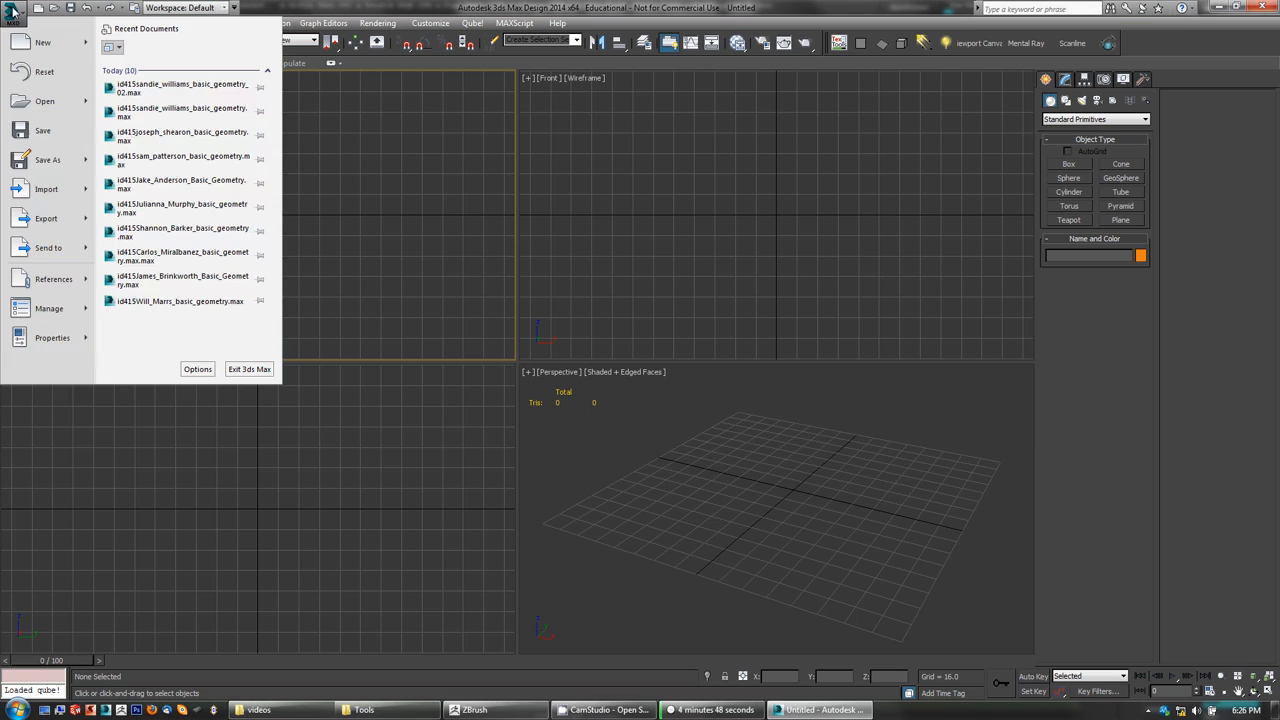
click(48, 192)
double_click(100, 86)
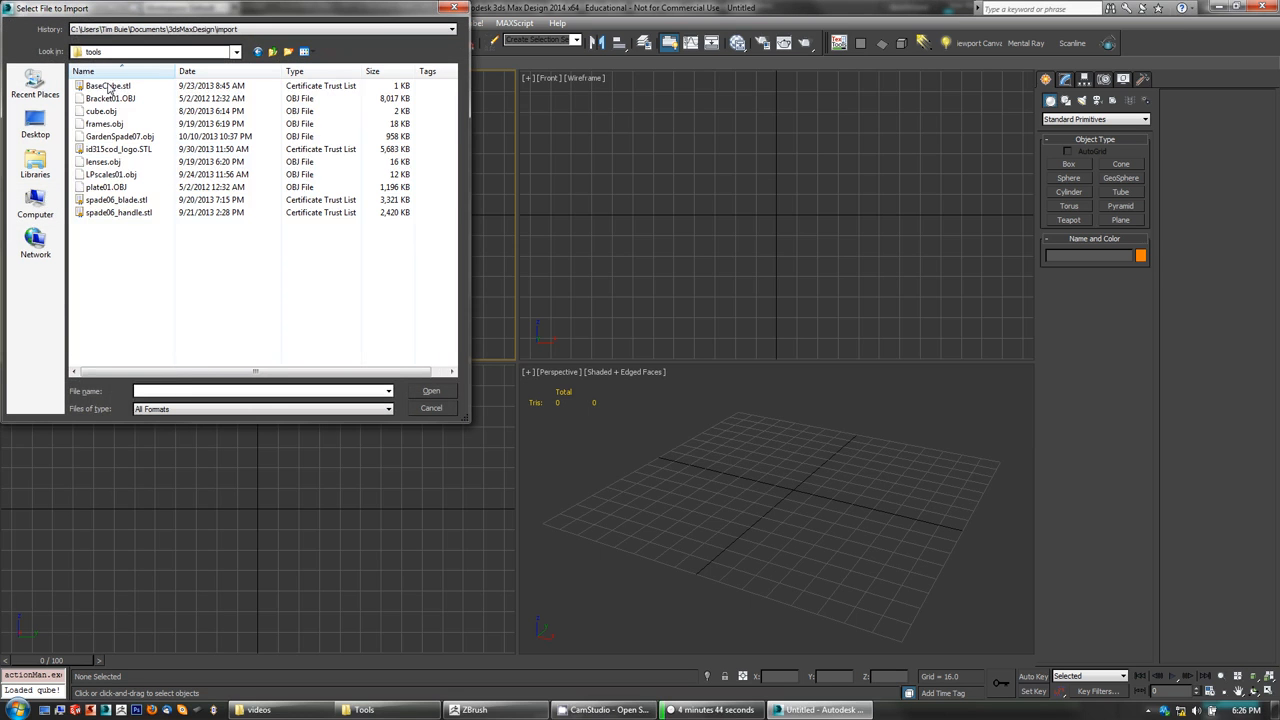
Choose GardenSpade01.obj from the id415\ZB\projects folder as the file to import
click(273, 52)
click(273, 52)
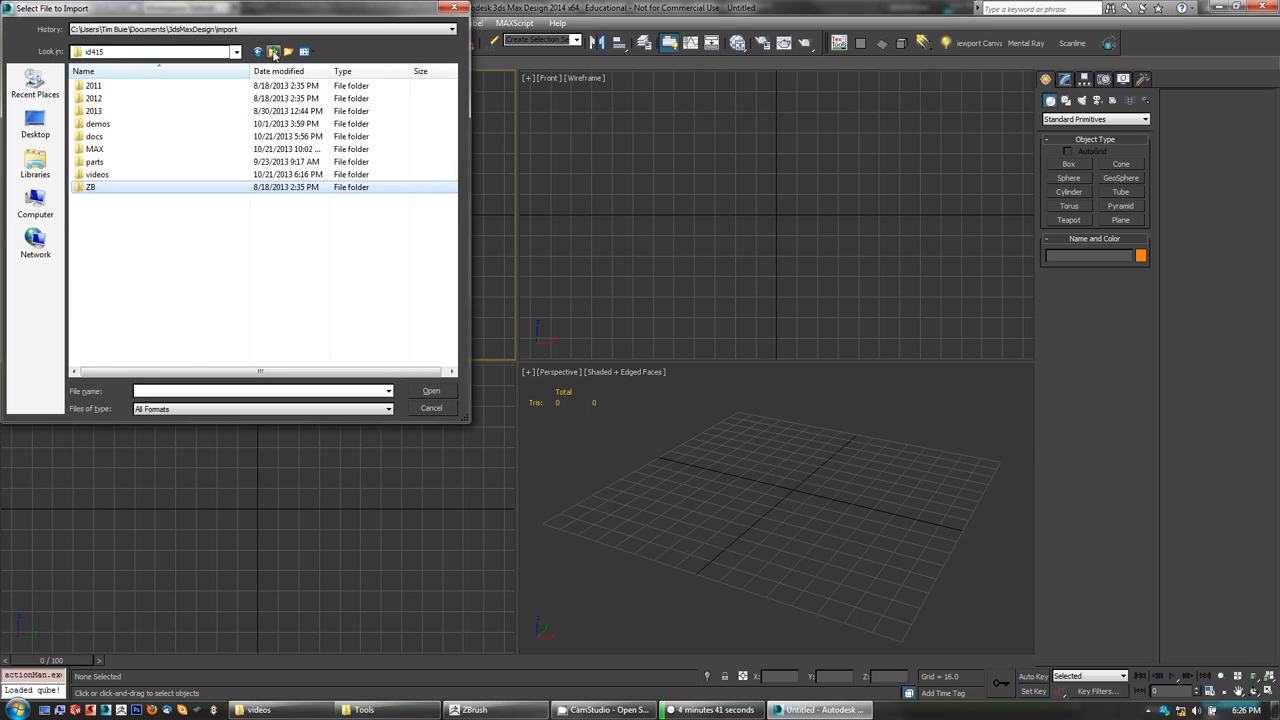
double_click(82, 187)
double_click(88, 112)
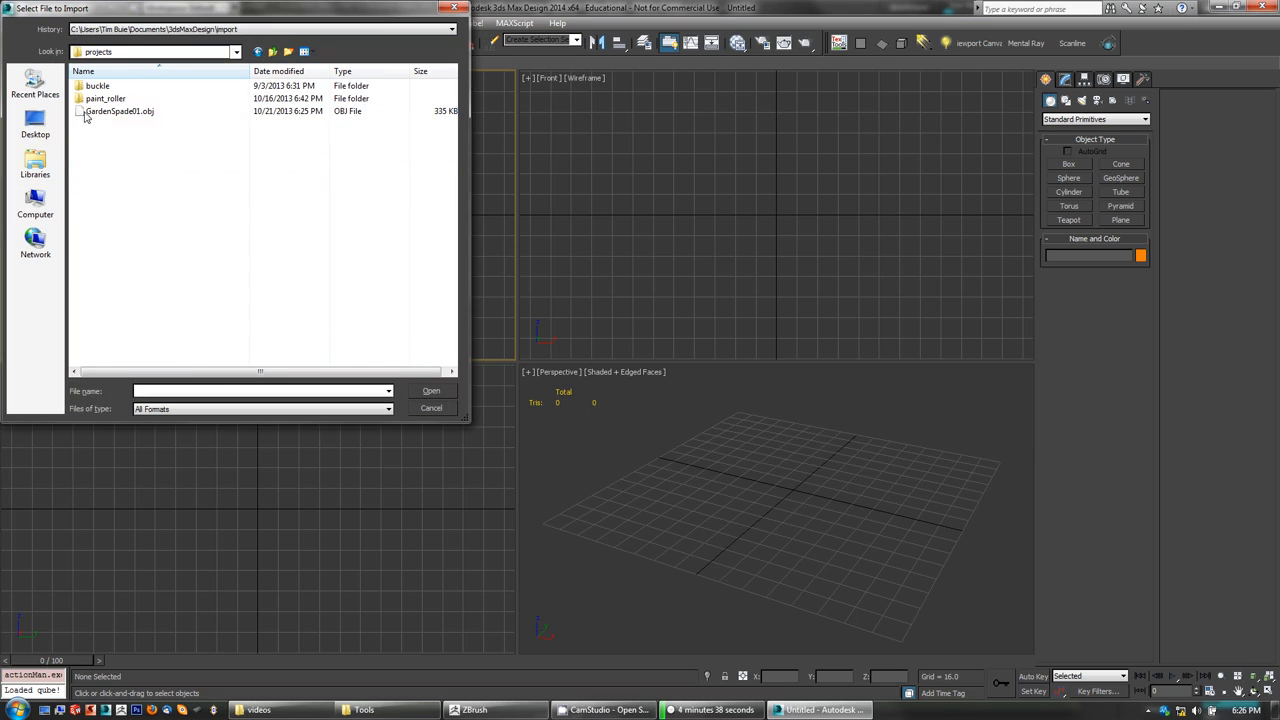
click(86, 114)
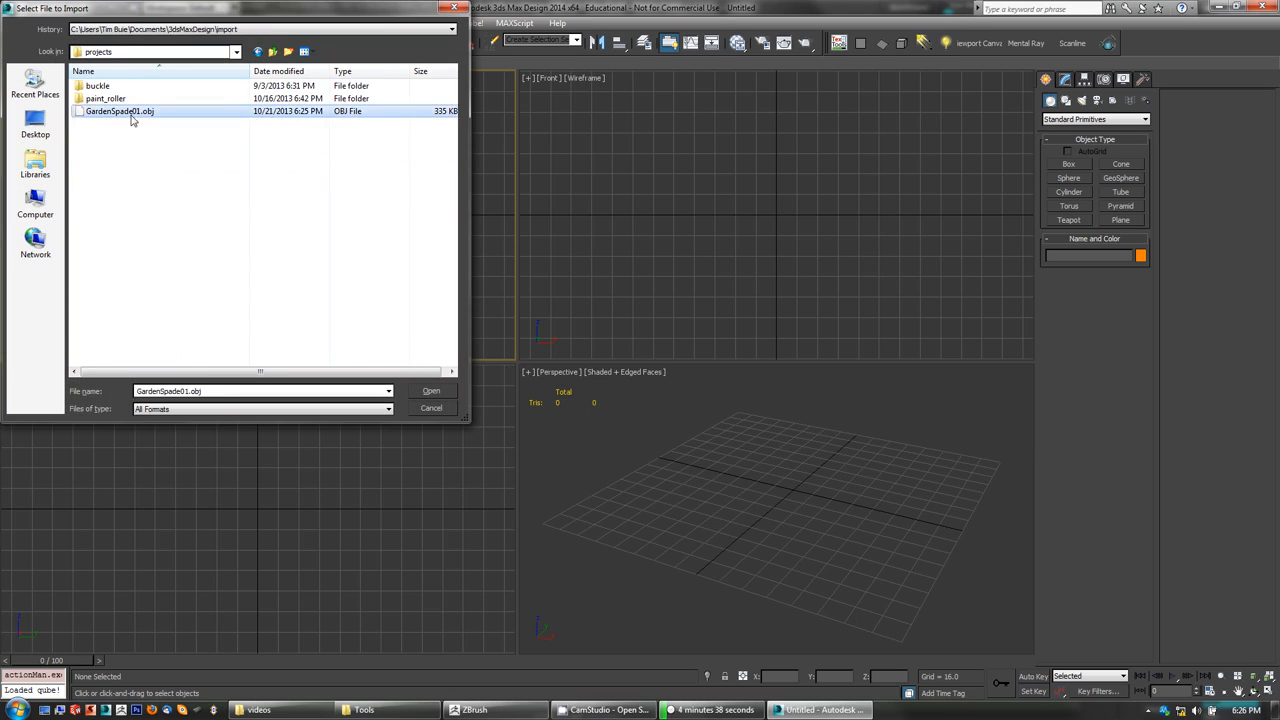
click(431, 393)
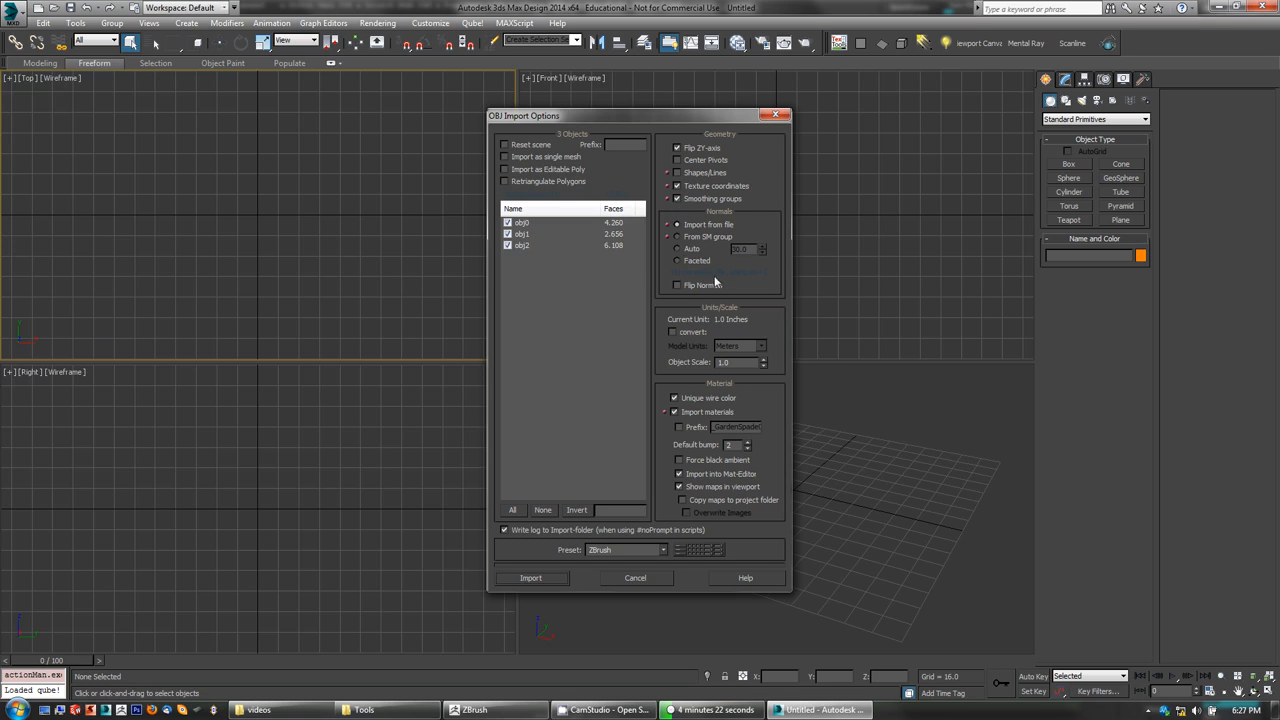
Import the three spade objects from the OBJ as editable polys with the ZBrush preset
click(519, 169)
click(663, 551)
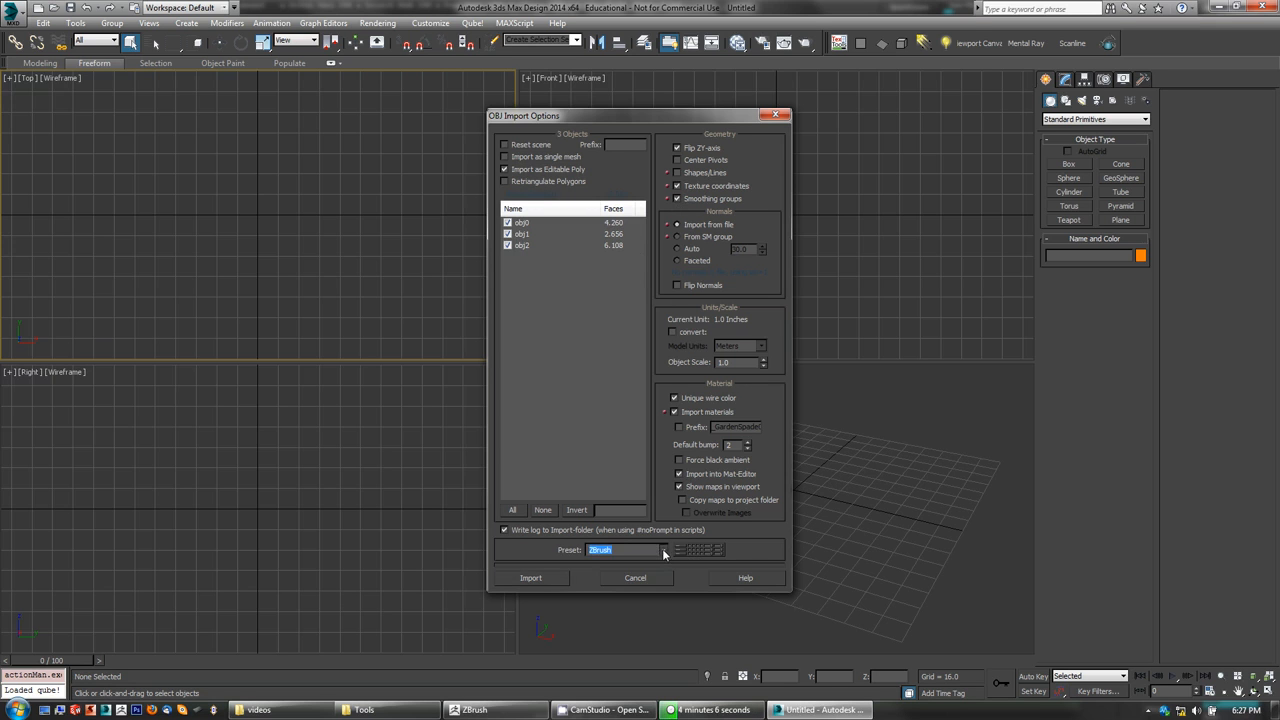
click(663, 553)
click(610, 541)
click(540, 579)
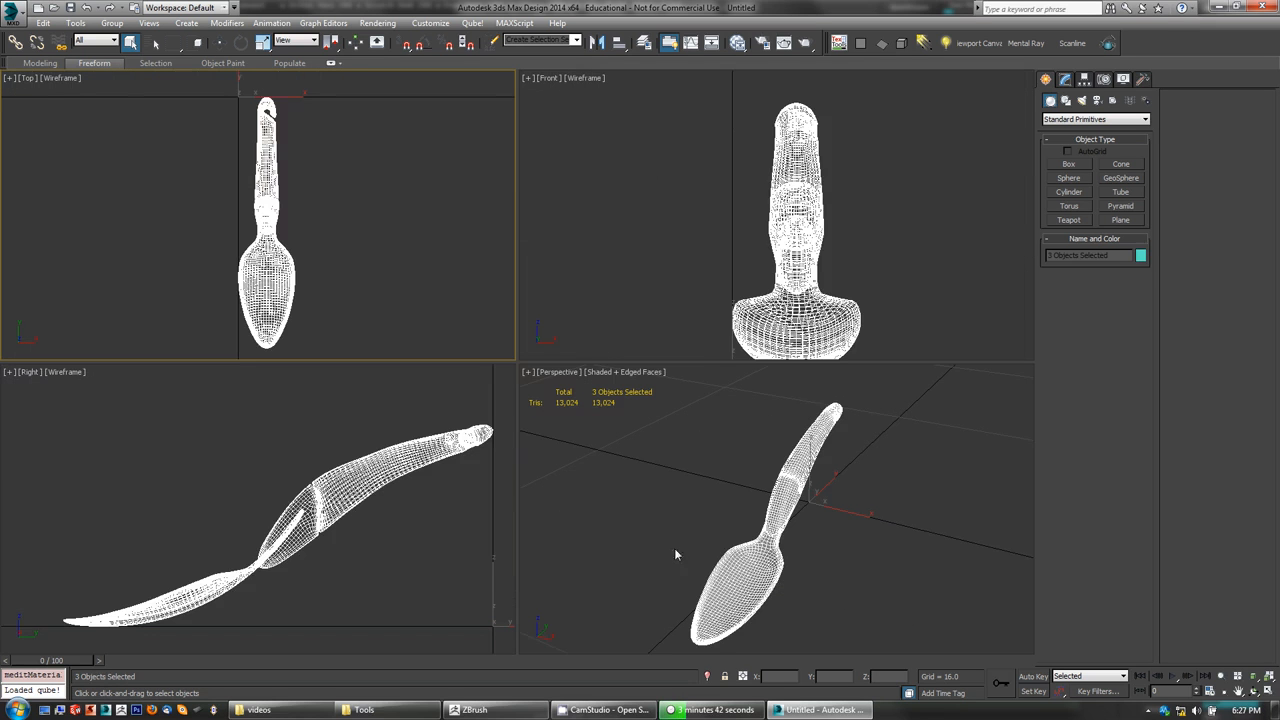
Deselect the imported spade parts and maximize the Perspective viewport with the whole spade in view
right_click(911, 571)
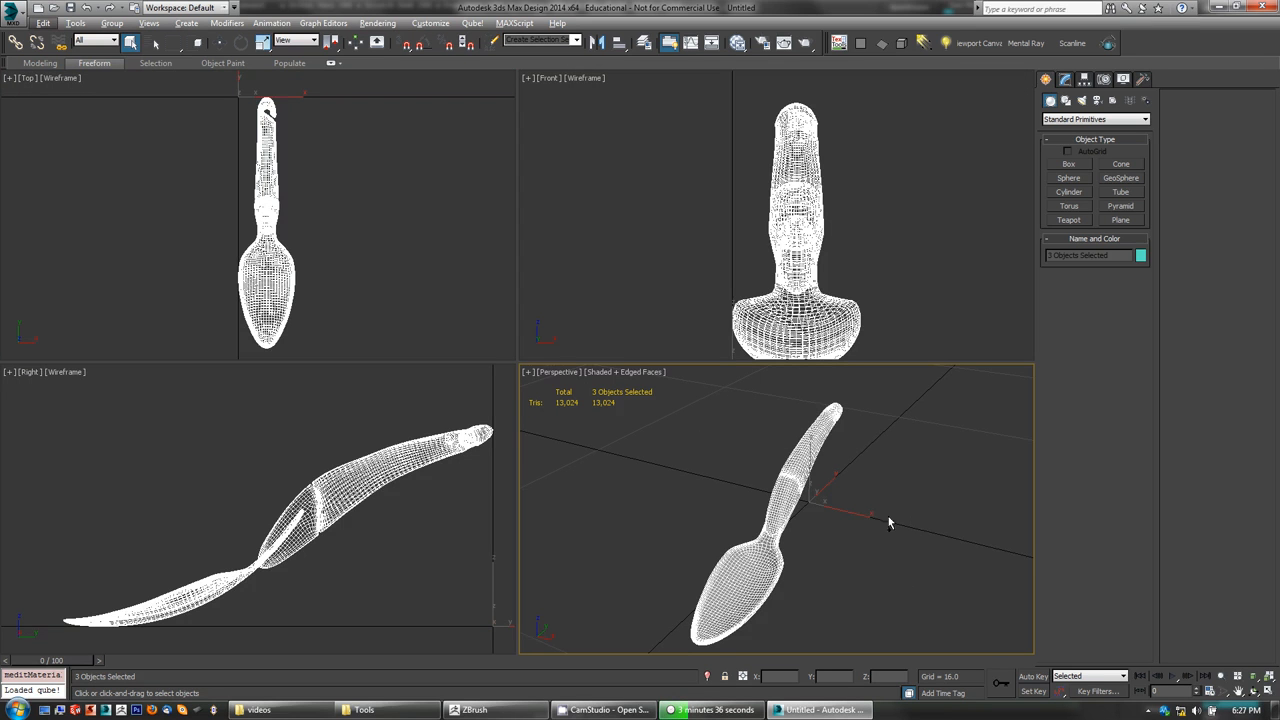
right_click(910, 556)
click(828, 600)
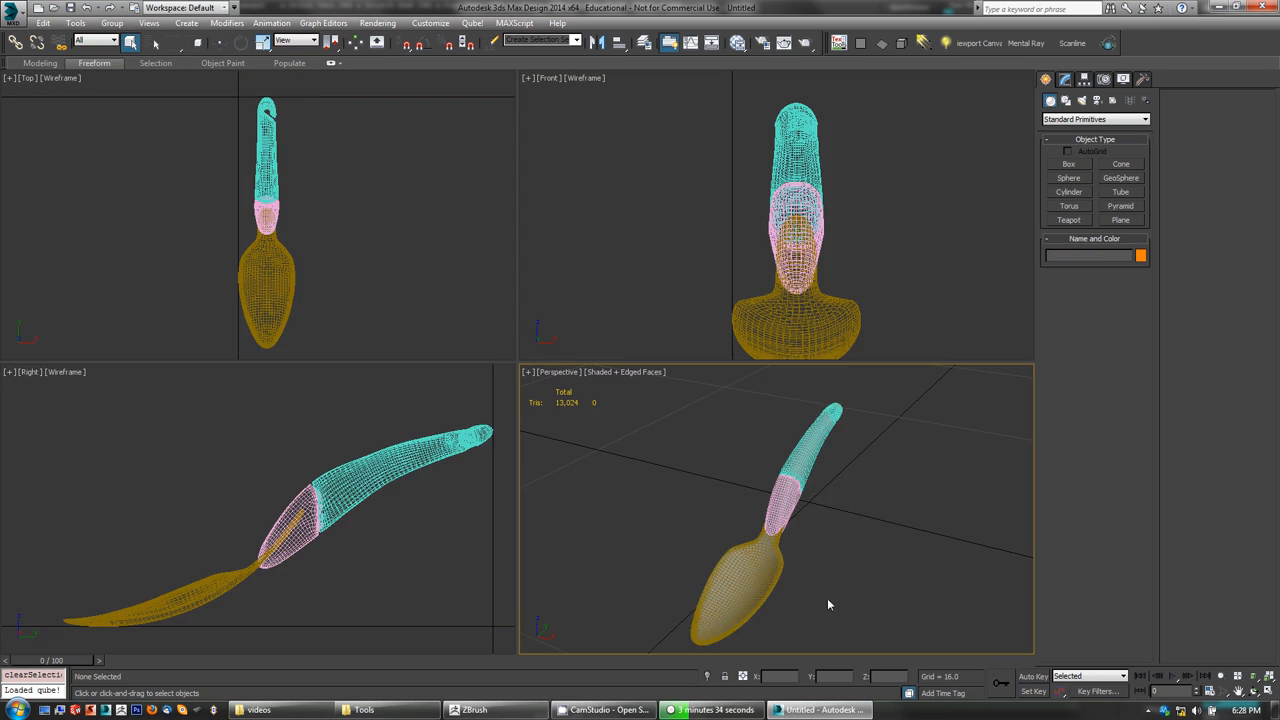
alt+middle_drag(871, 582, 703, 490)
scroll(838, 567, down, 3)
key(alt+w)
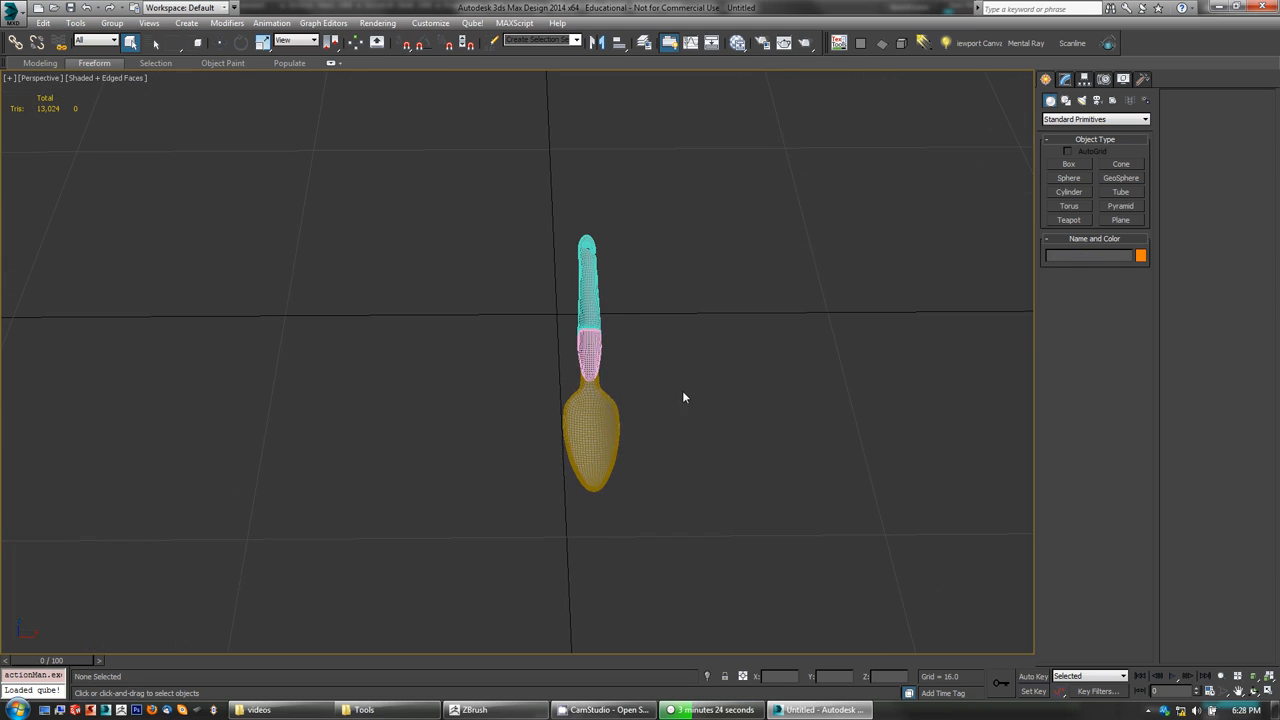
Center the pivot of the spade's blade on the object using Affect Pivot Only
click(603, 420)
alt+middle_drag(745, 437, 637, 400)
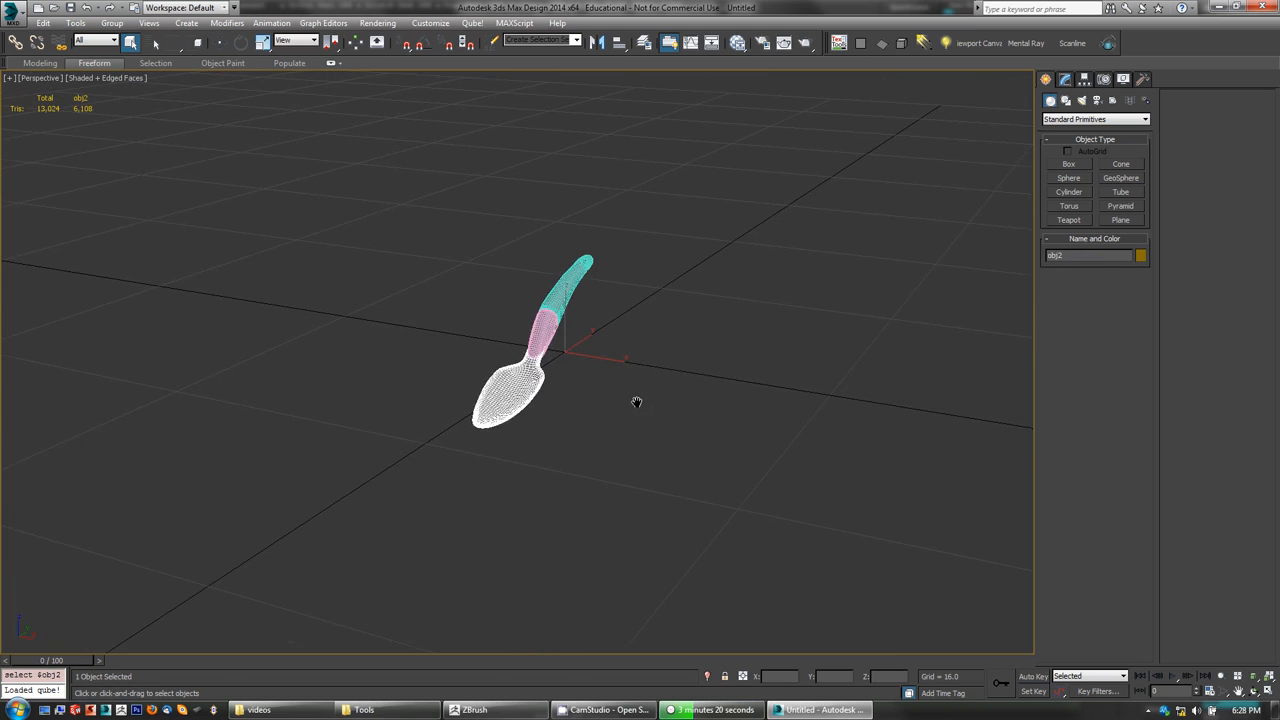
alt+middle_drag(617, 453, 661, 474)
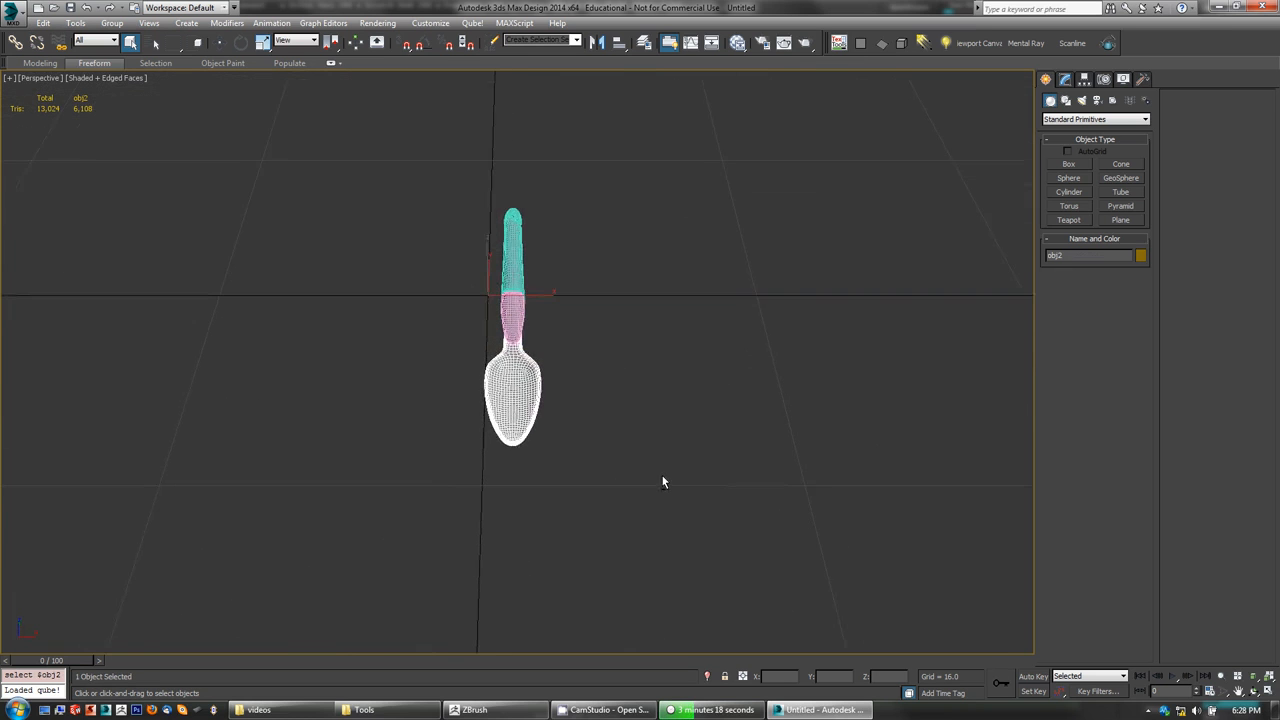
scroll(565, 440, up, 5)
scroll(575, 438, up, 2)
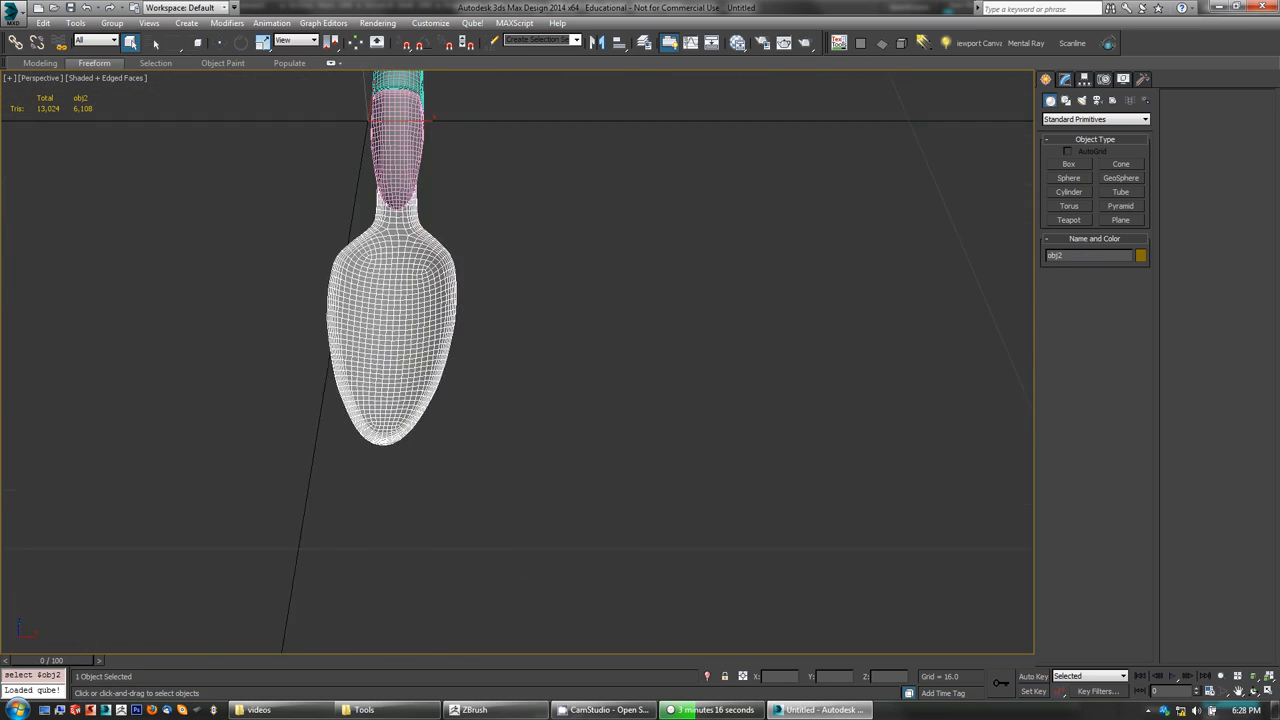
middle_drag(555, 336, 631, 366)
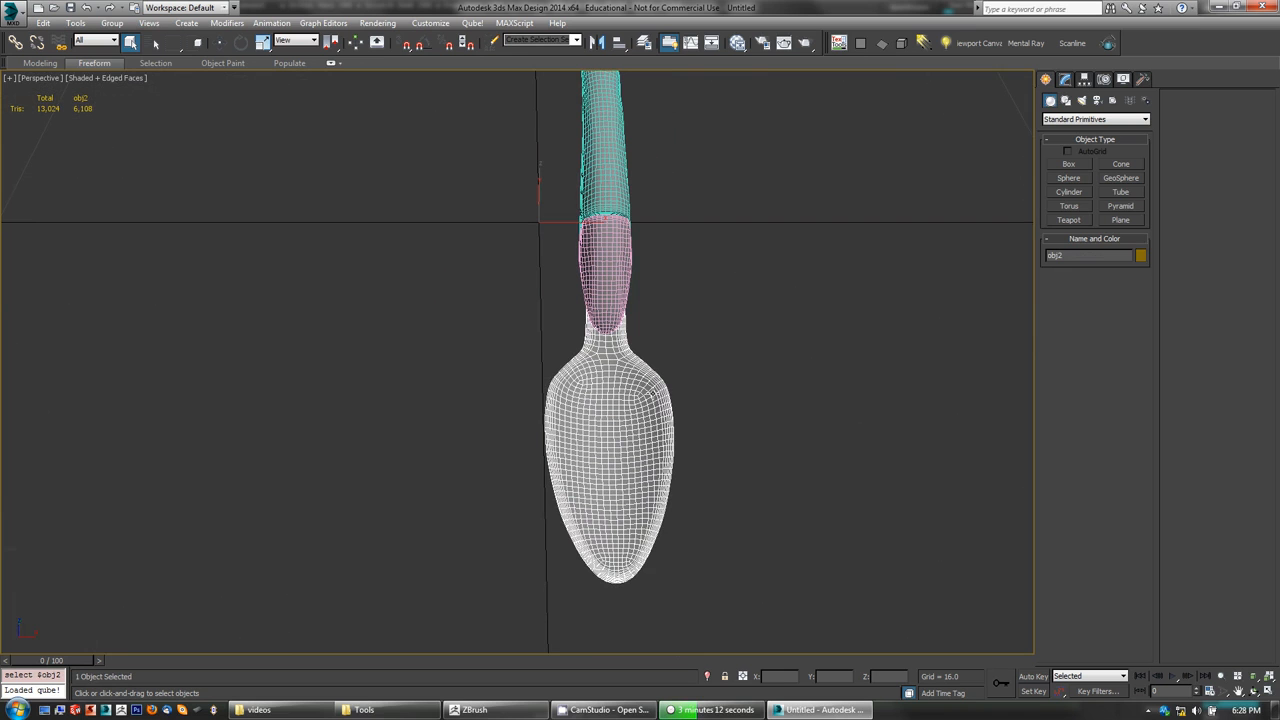
click(1083, 82)
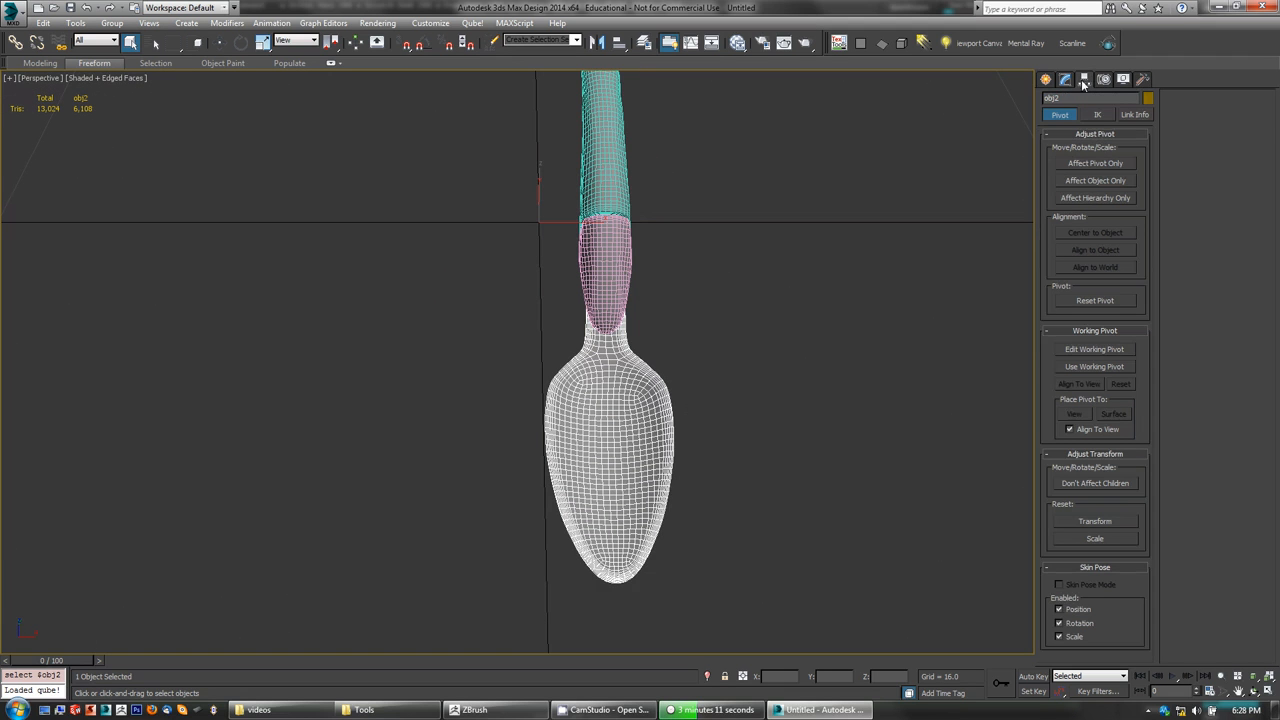
alt+middle_drag(791, 449, 792, 414)
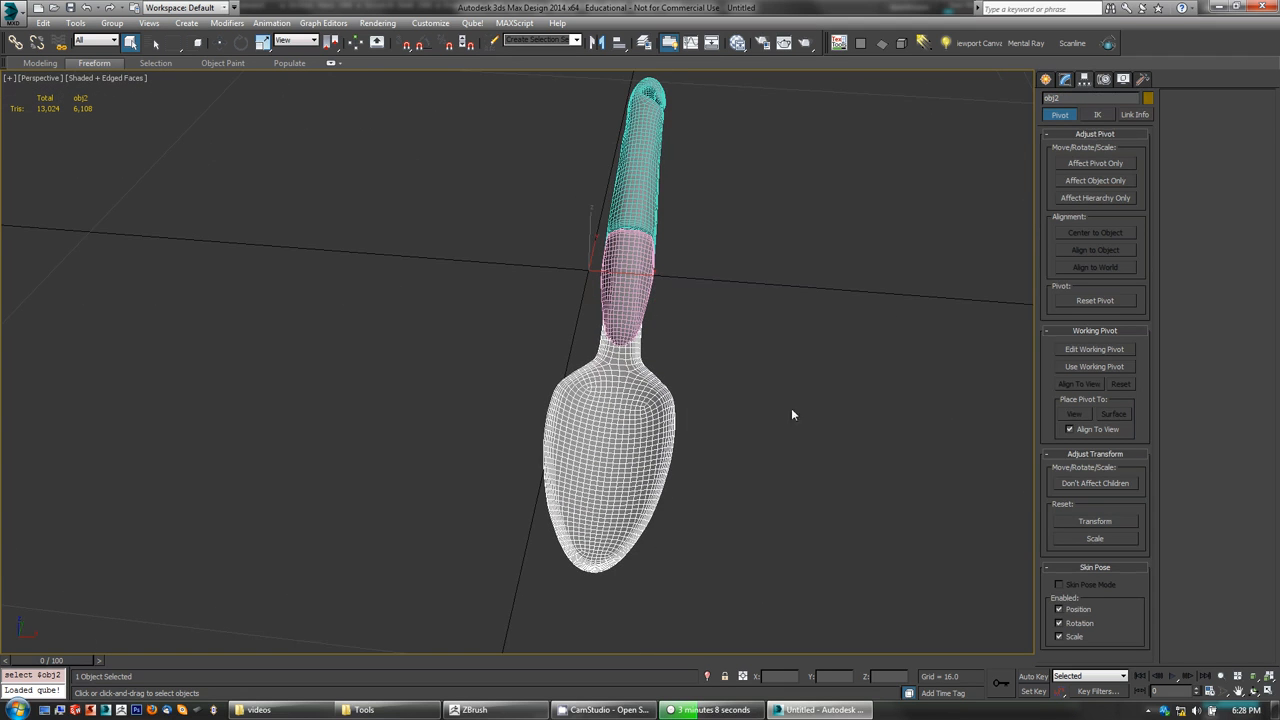
click(1105, 165)
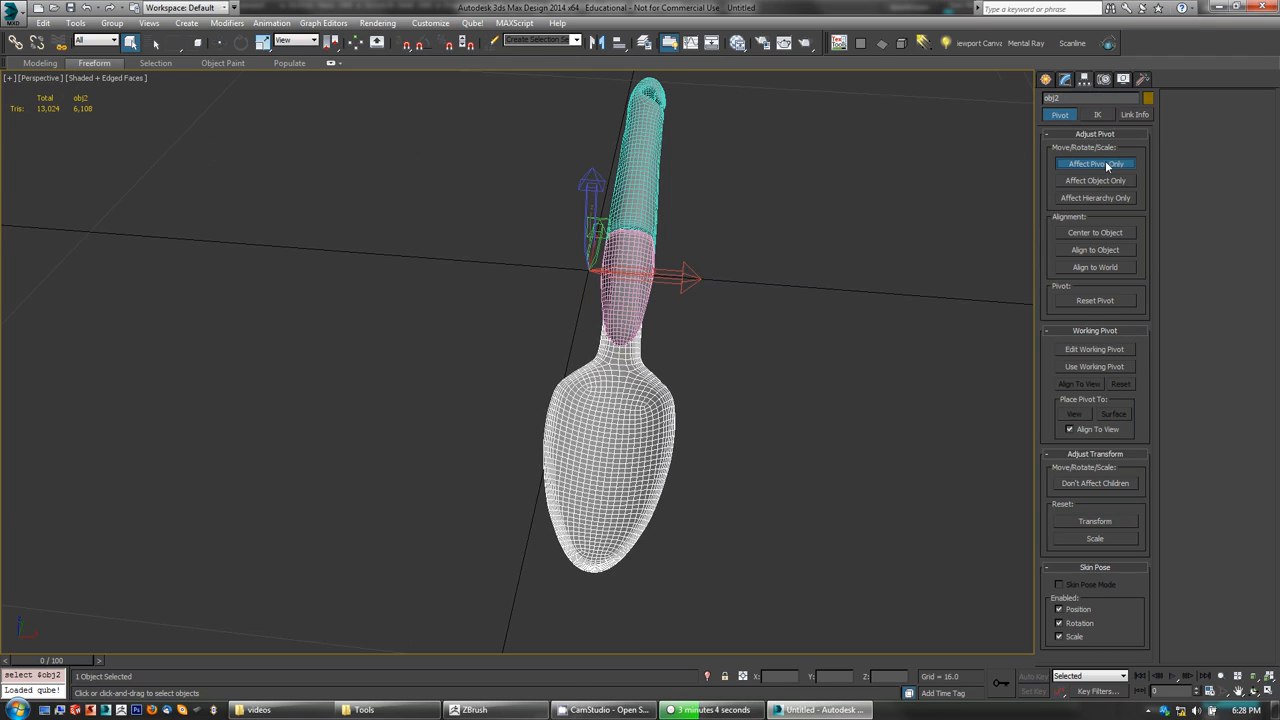
click(1098, 232)
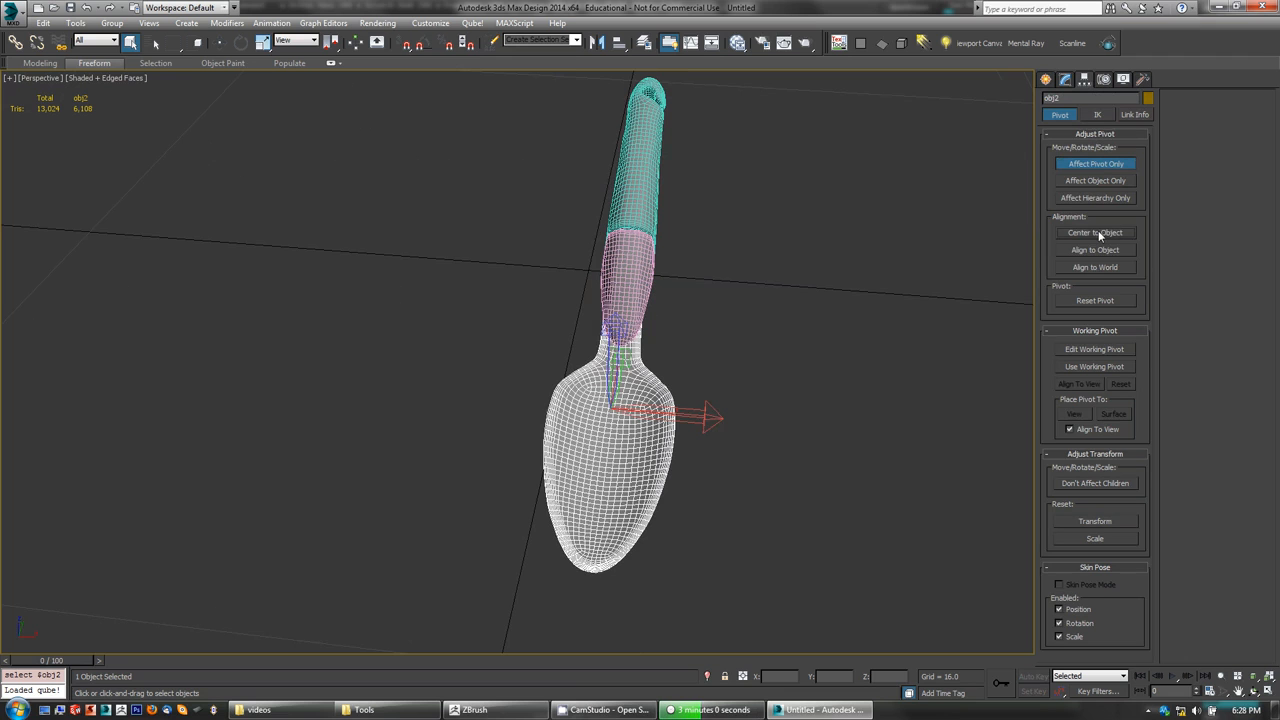
click(1100, 164)
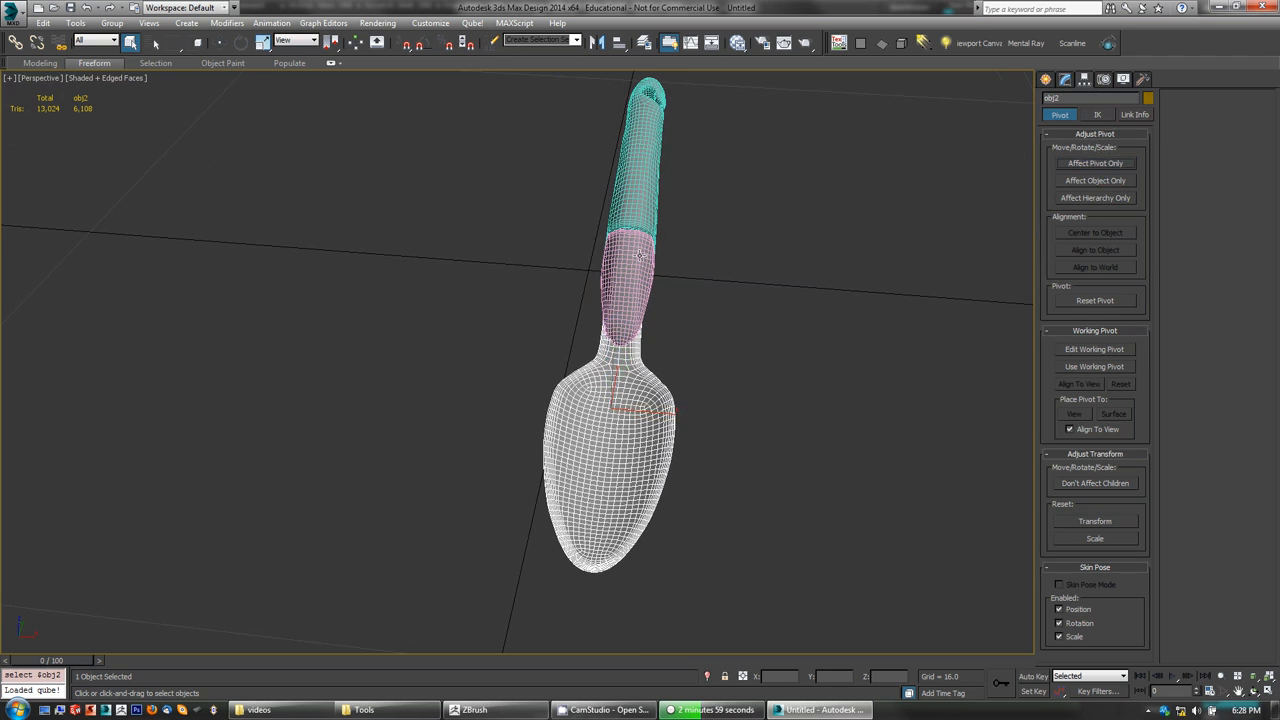
Center the pivot of the pink middle section between blade and handle on its own geometry
click(638, 255)
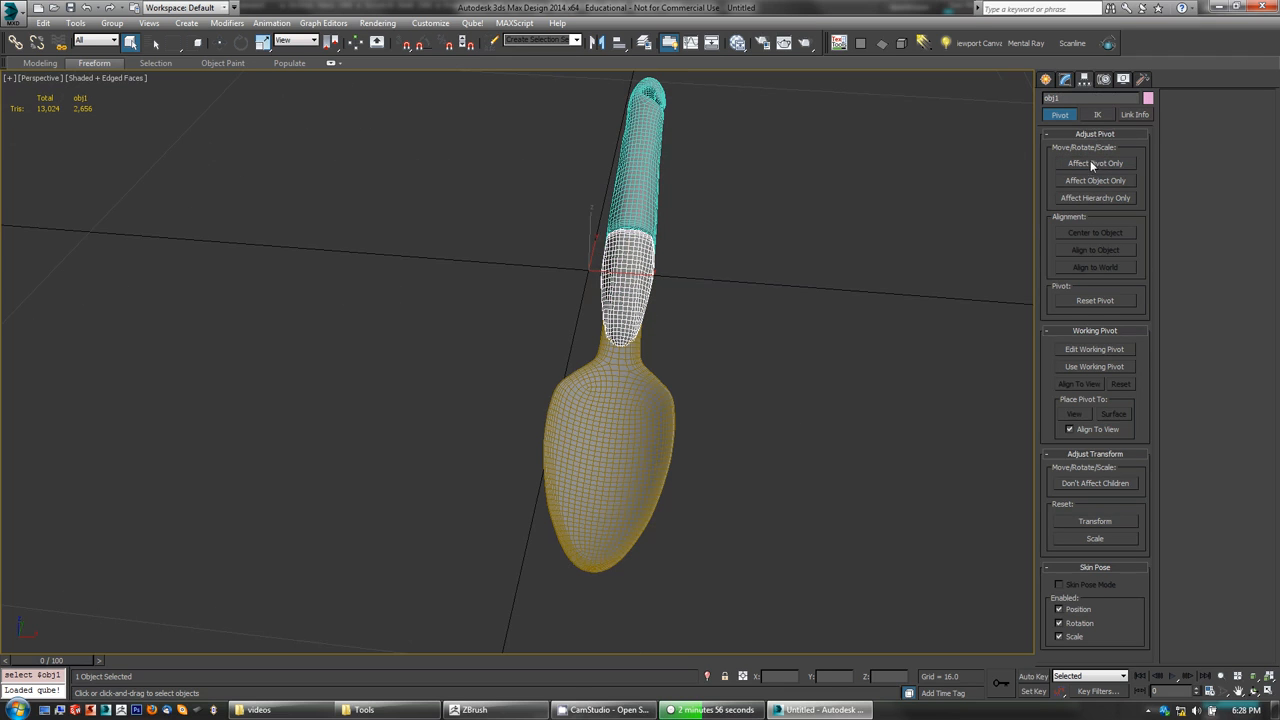
click(1095, 163)
click(1097, 250)
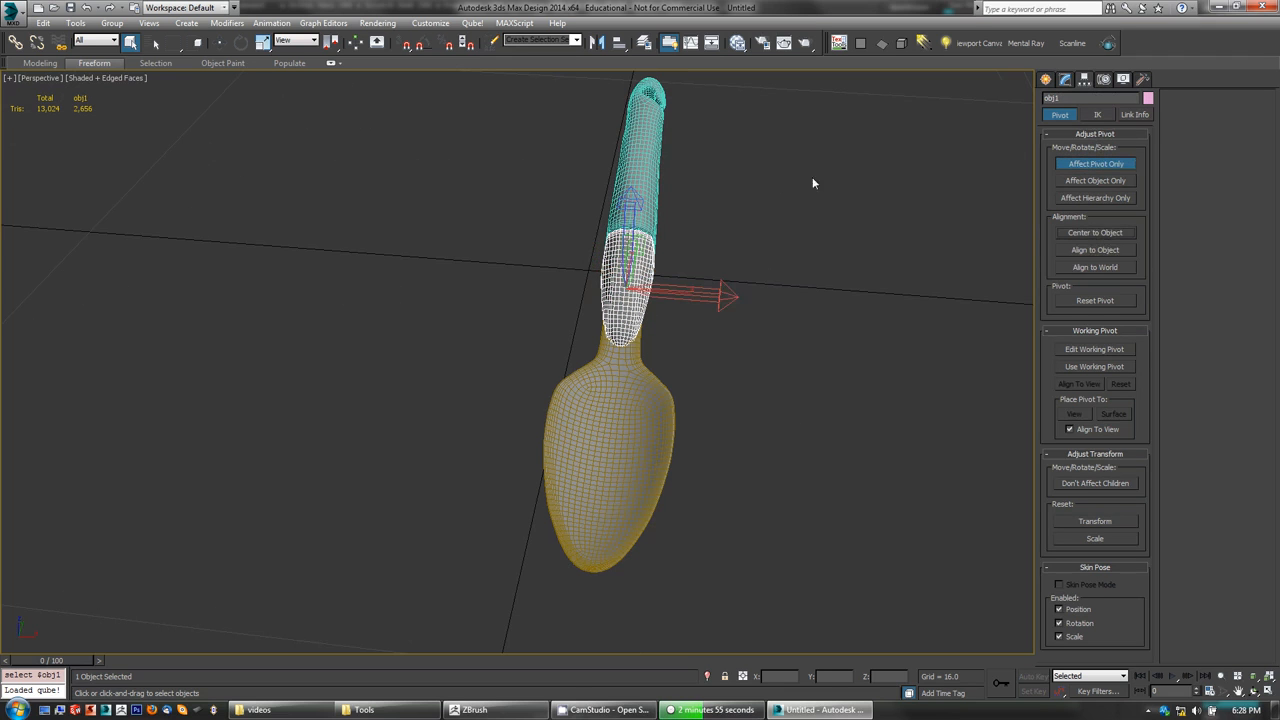
click(1100, 163)
Center the pivot of the spade's handle on the object using Affect Pivot Only
click(638, 150)
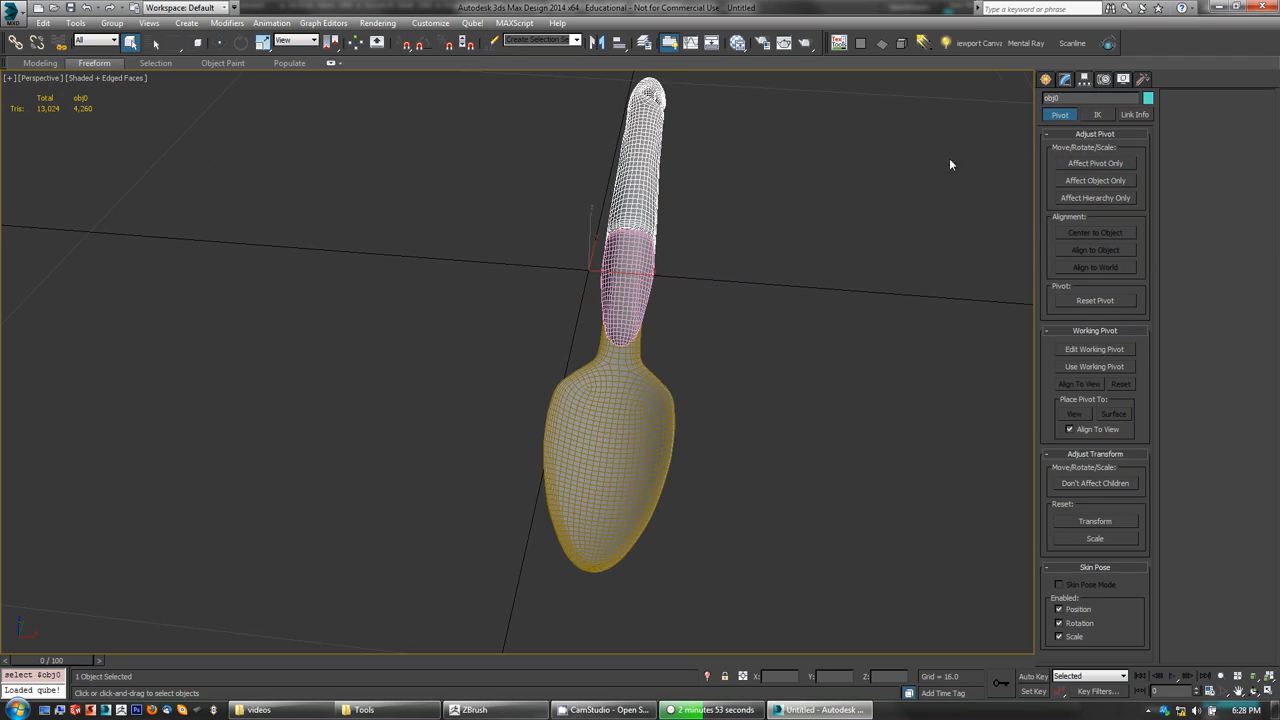
click(1085, 161)
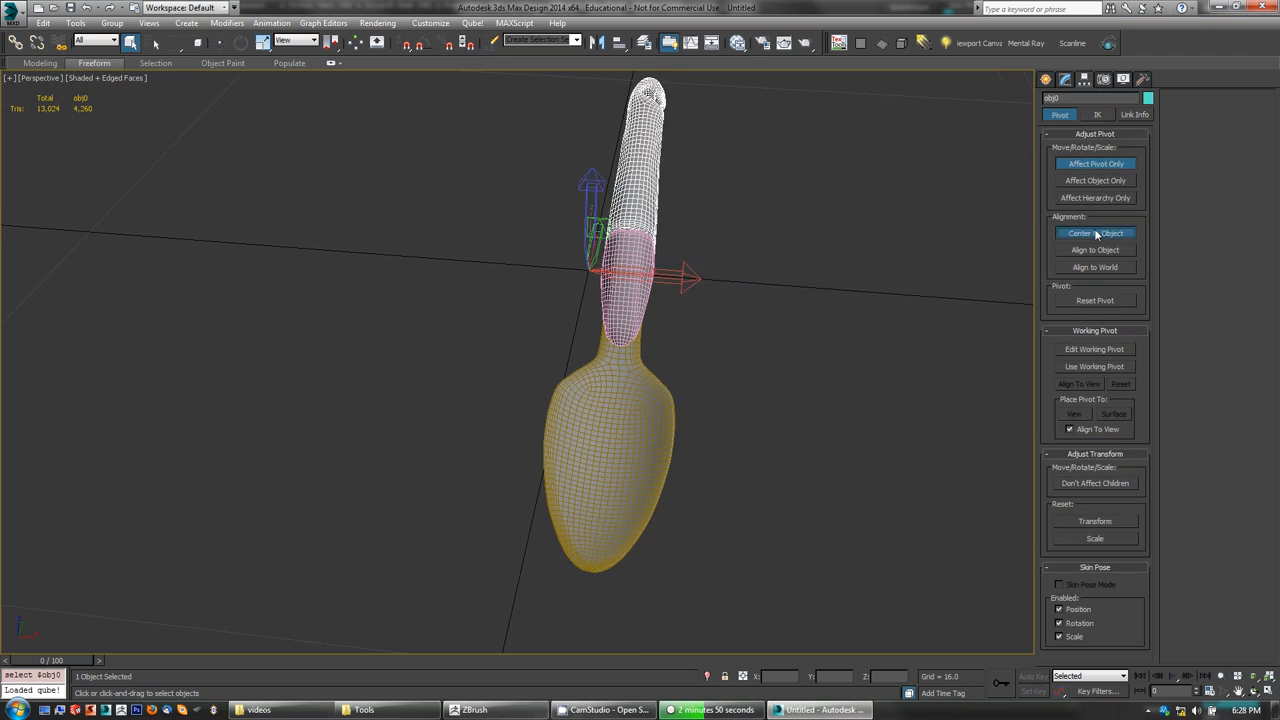
click(1094, 232)
click(1089, 161)
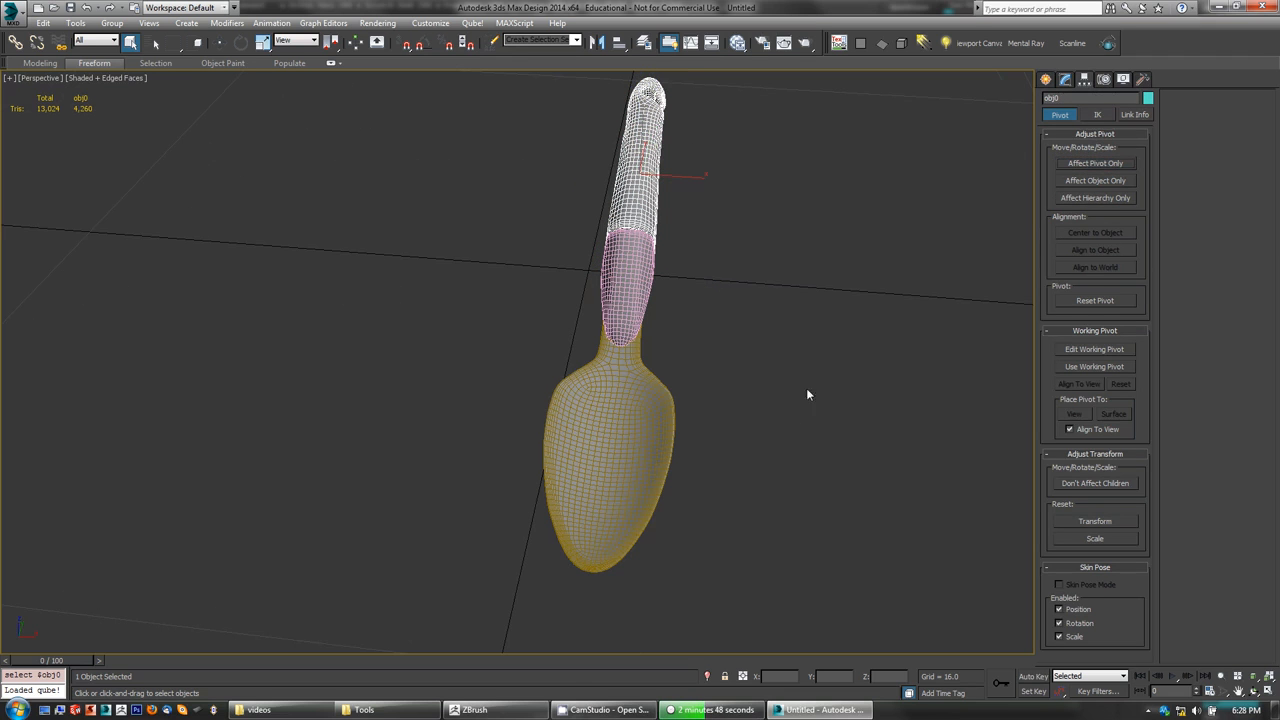
Move the spade's blade to an X position of 0
click(635, 417)
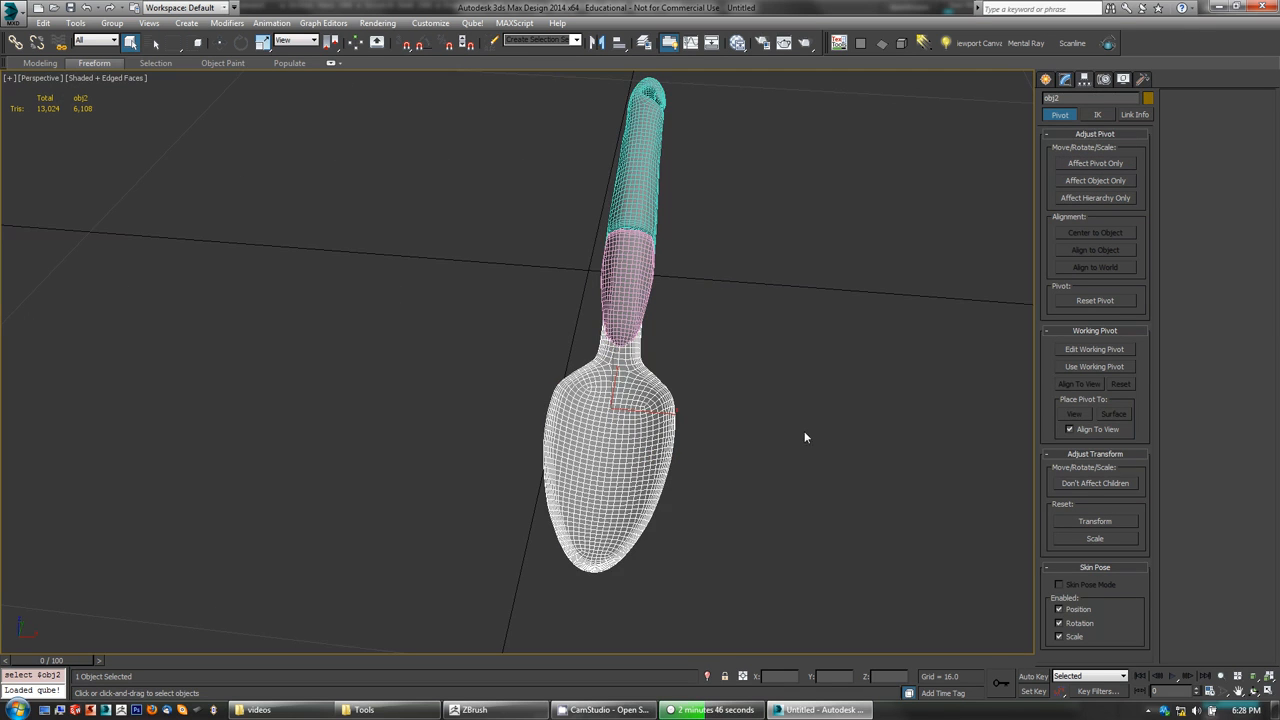
key(w)
middle_drag(774, 465, 754, 424)
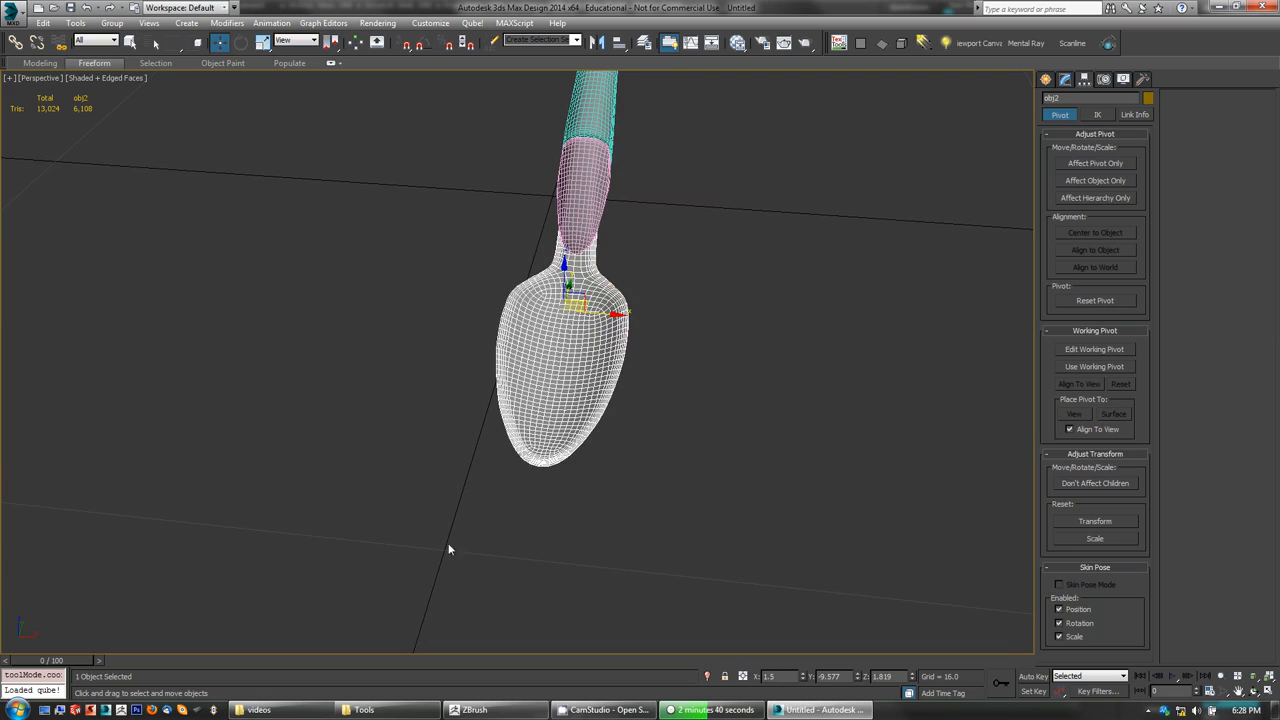
right_click(803, 678)
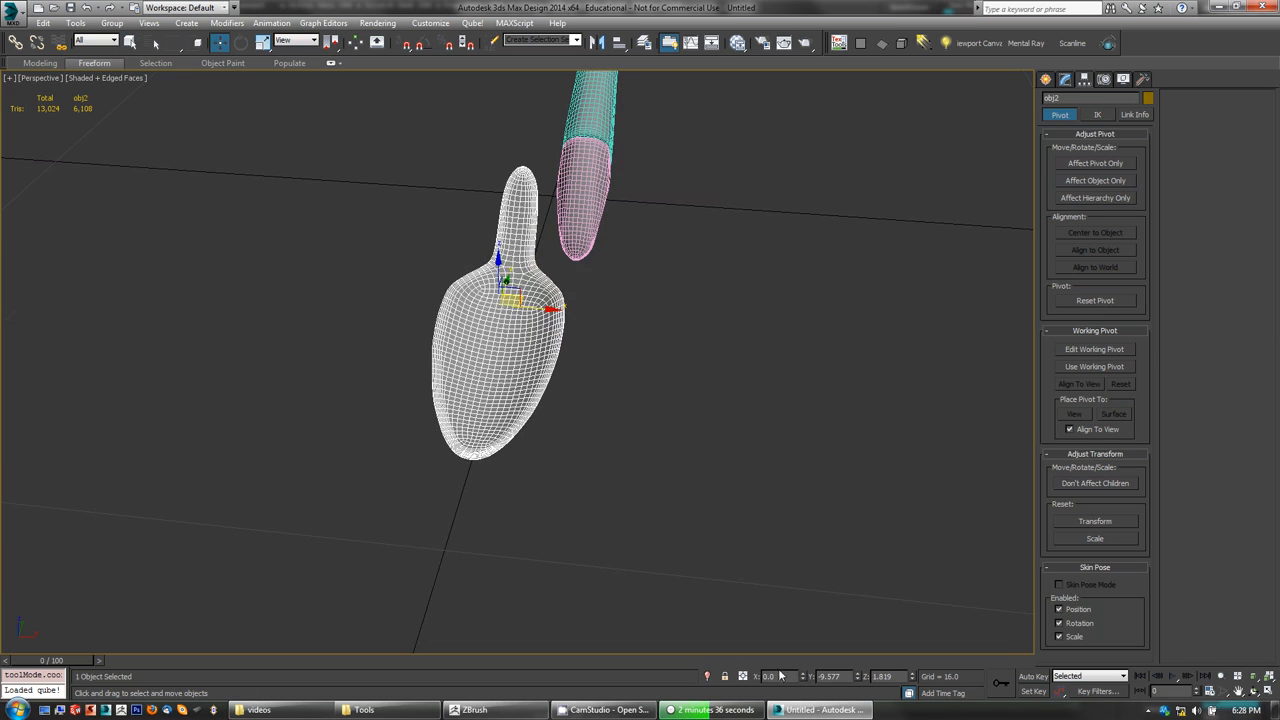
Set the X position of both the middle section and the handle to 0 to realign them with the blade
click(576, 172)
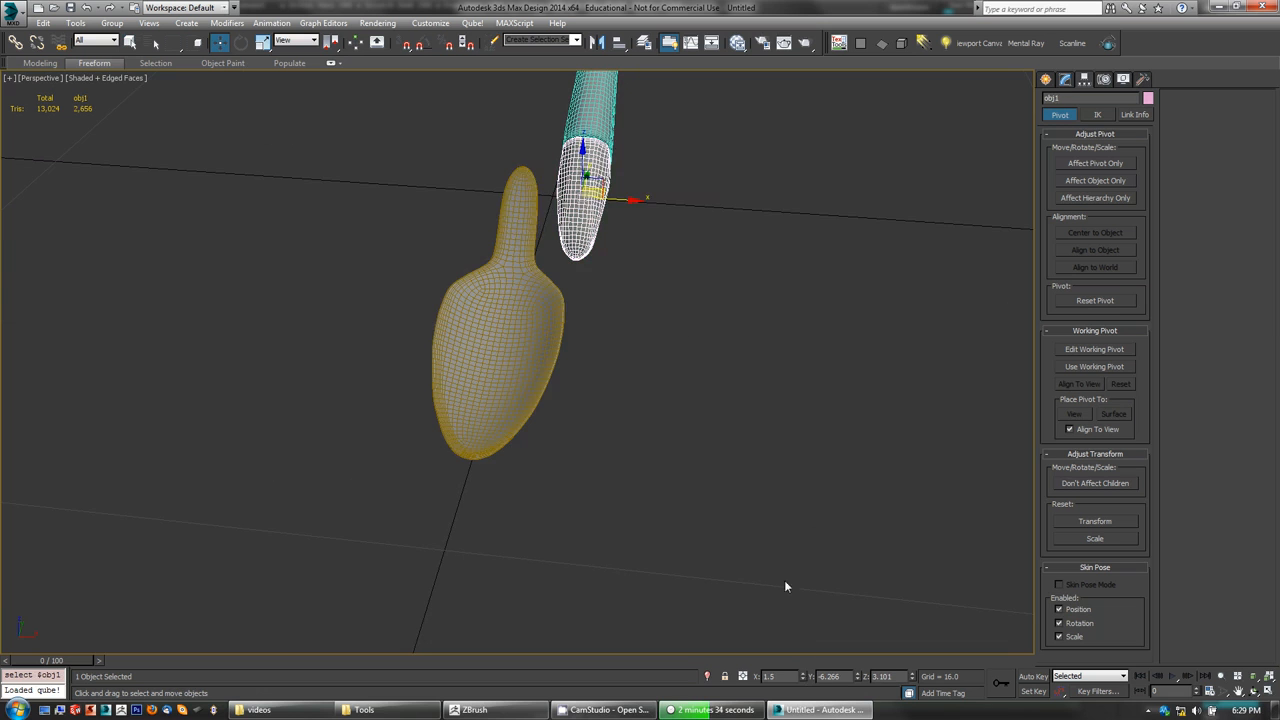
right_click(804, 678)
click(610, 158)
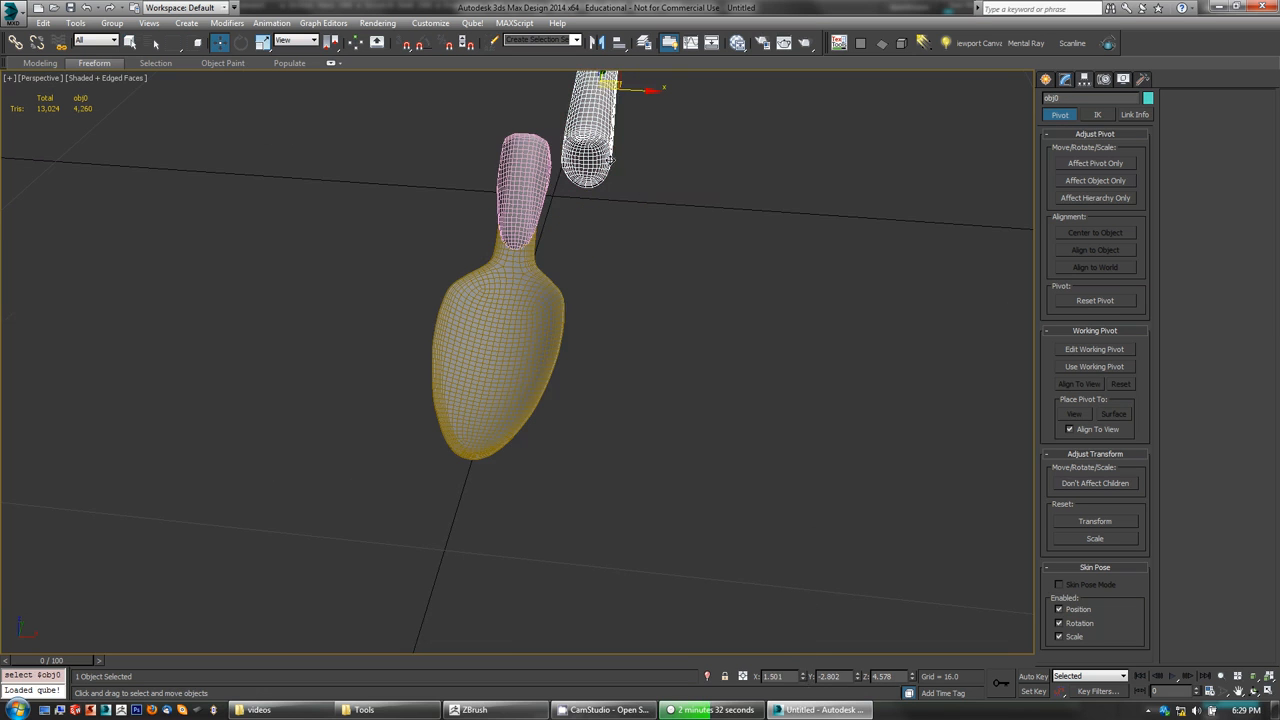
right_click(804, 678)
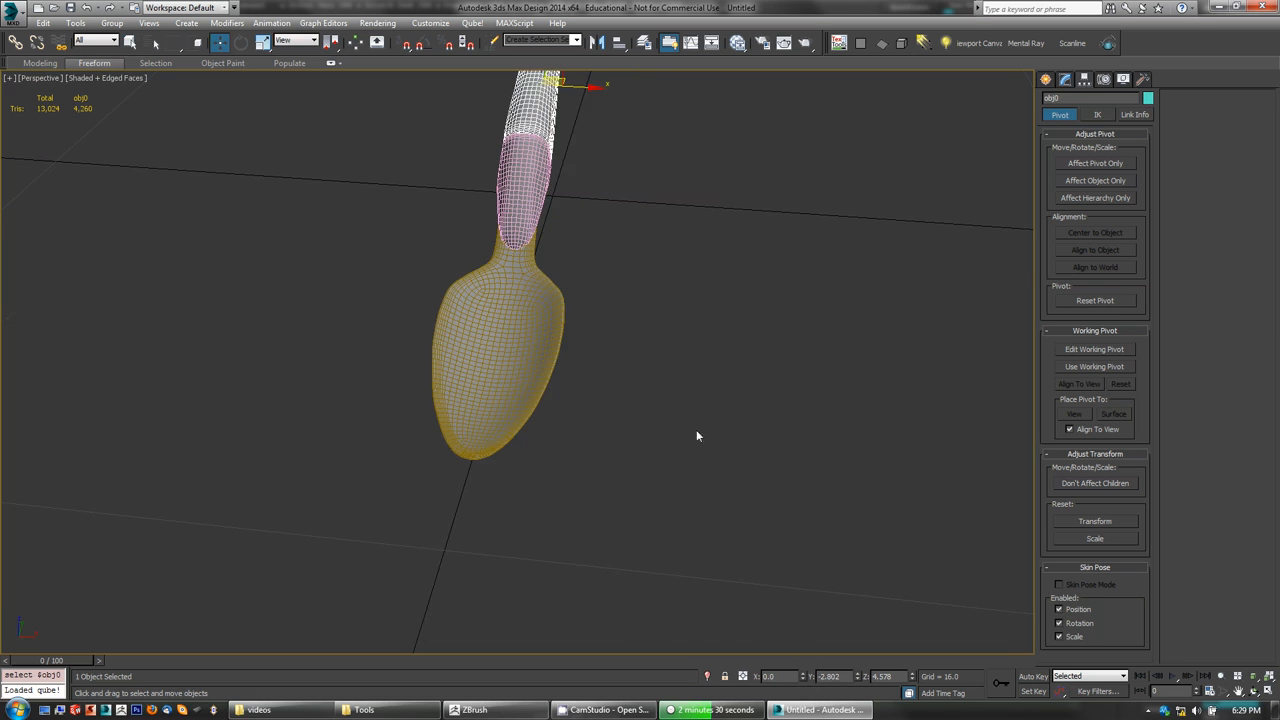
Examine the spade from the side, from above and up close to check how its parts line up on the grid
alt+middle_drag(746, 383, 448, 323)
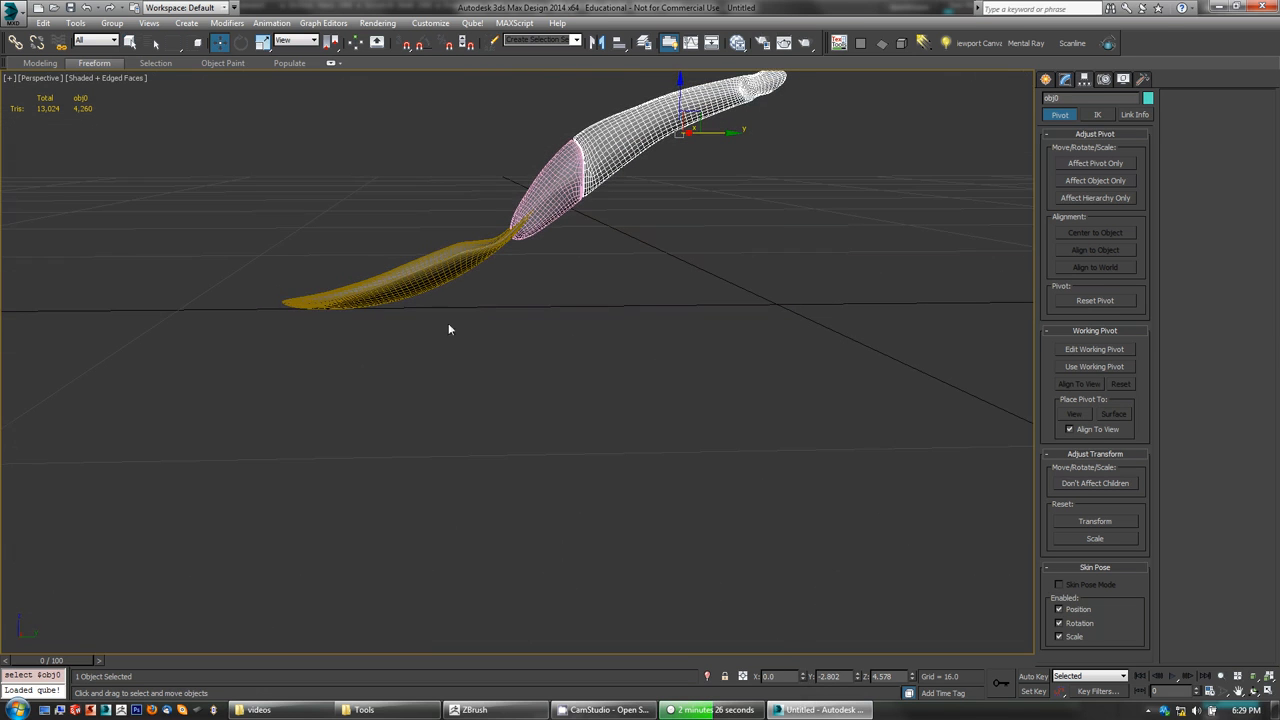
alt+middle_drag(540, 364, 612, 394)
scroll(765, 361, down, 6)
scroll(765, 361, up, 3)
scroll(786, 368, up, 2)
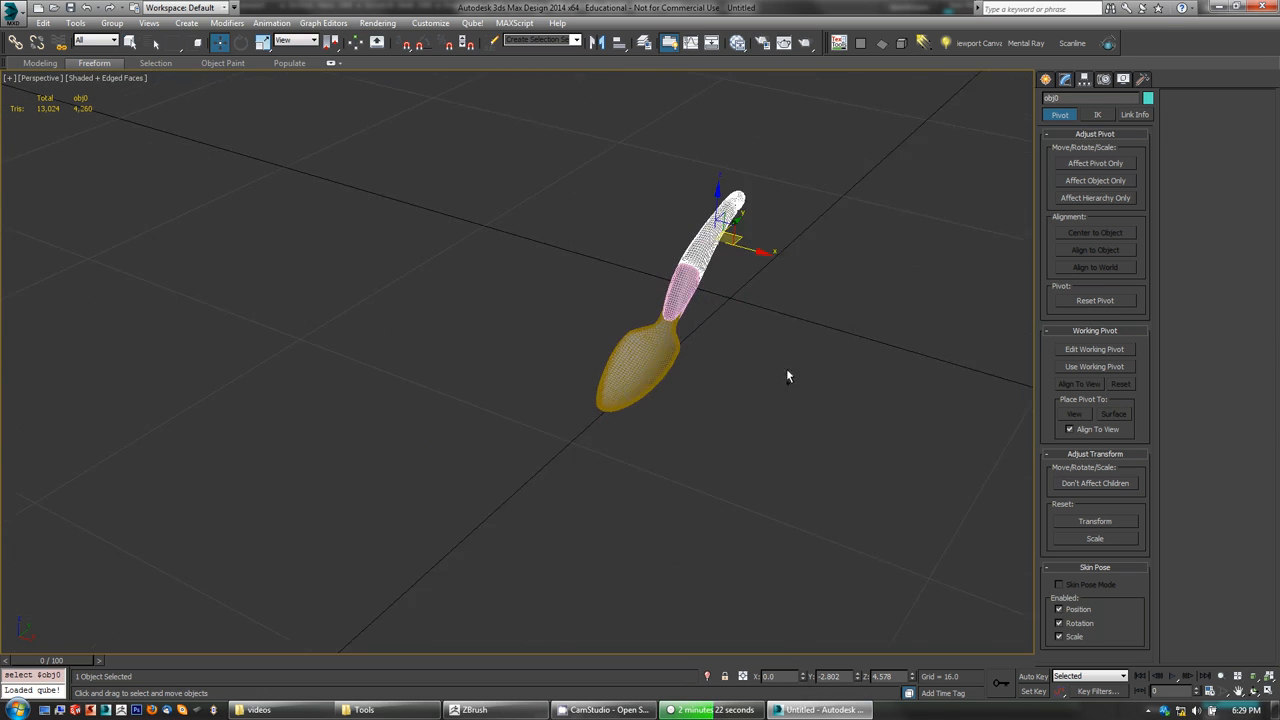
middle_drag(786, 368, 423, 477)
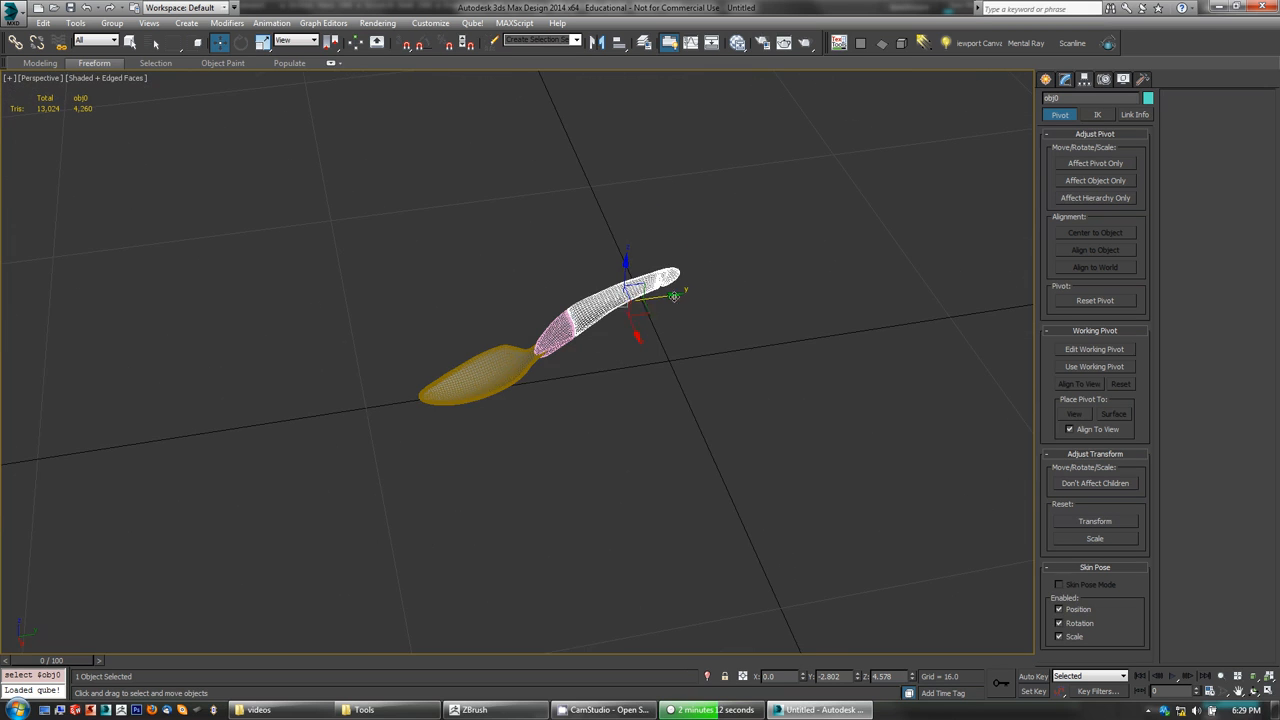
alt+middle_drag(572, 459, 658, 435)
scroll(656, 436, up, 5)
middle_drag(648, 360, 690, 400)
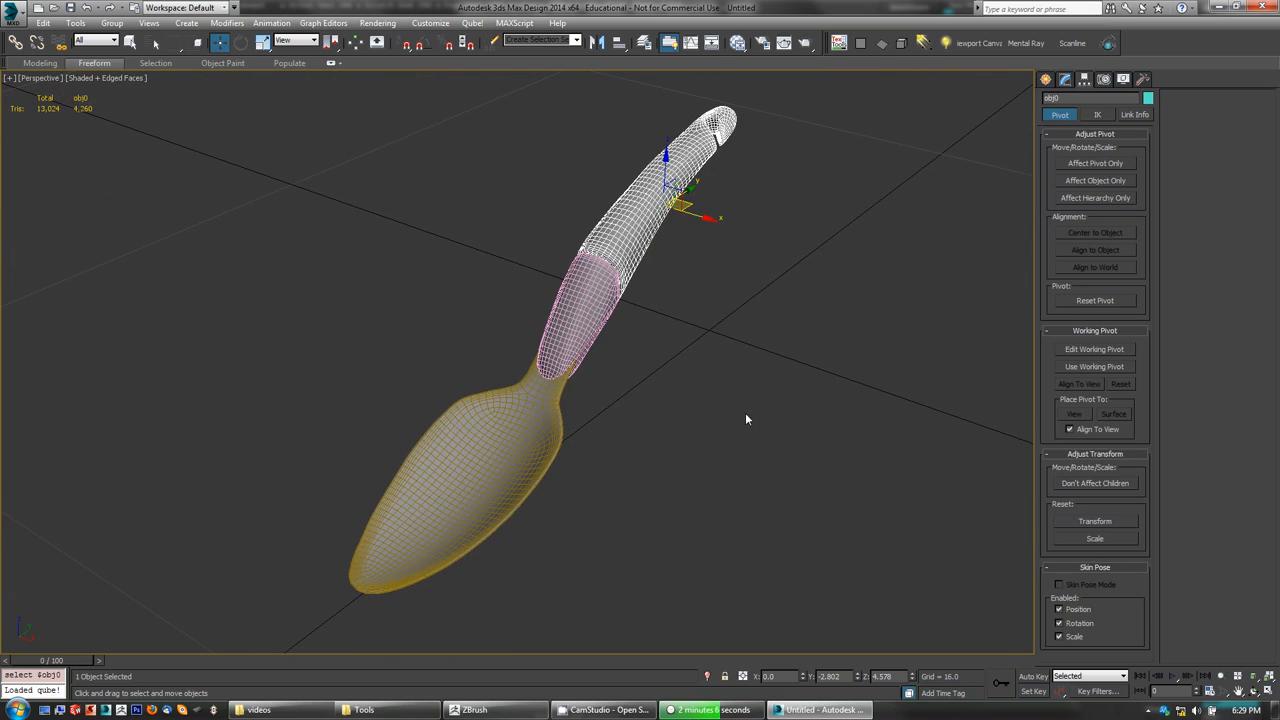
Deselect the handle and display the Perspective view in plain shading without edged faces
click(758, 258)
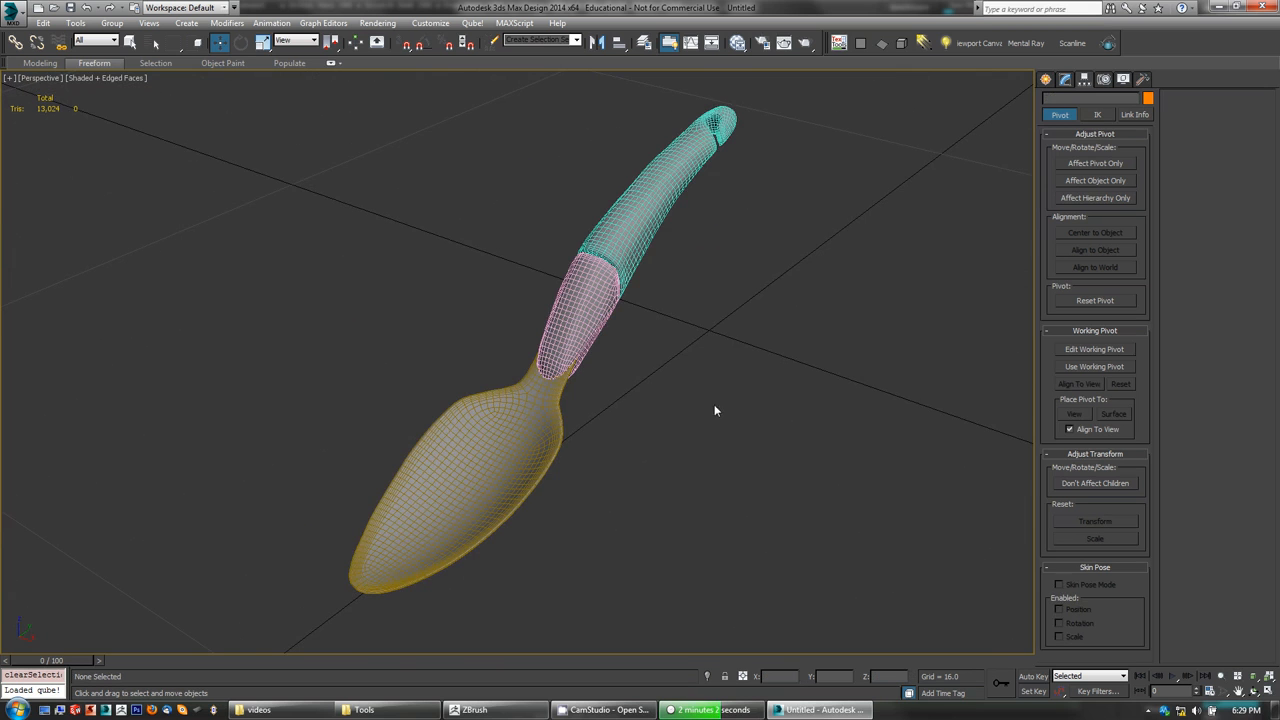
alt+middle_drag(709, 343, 702, 353)
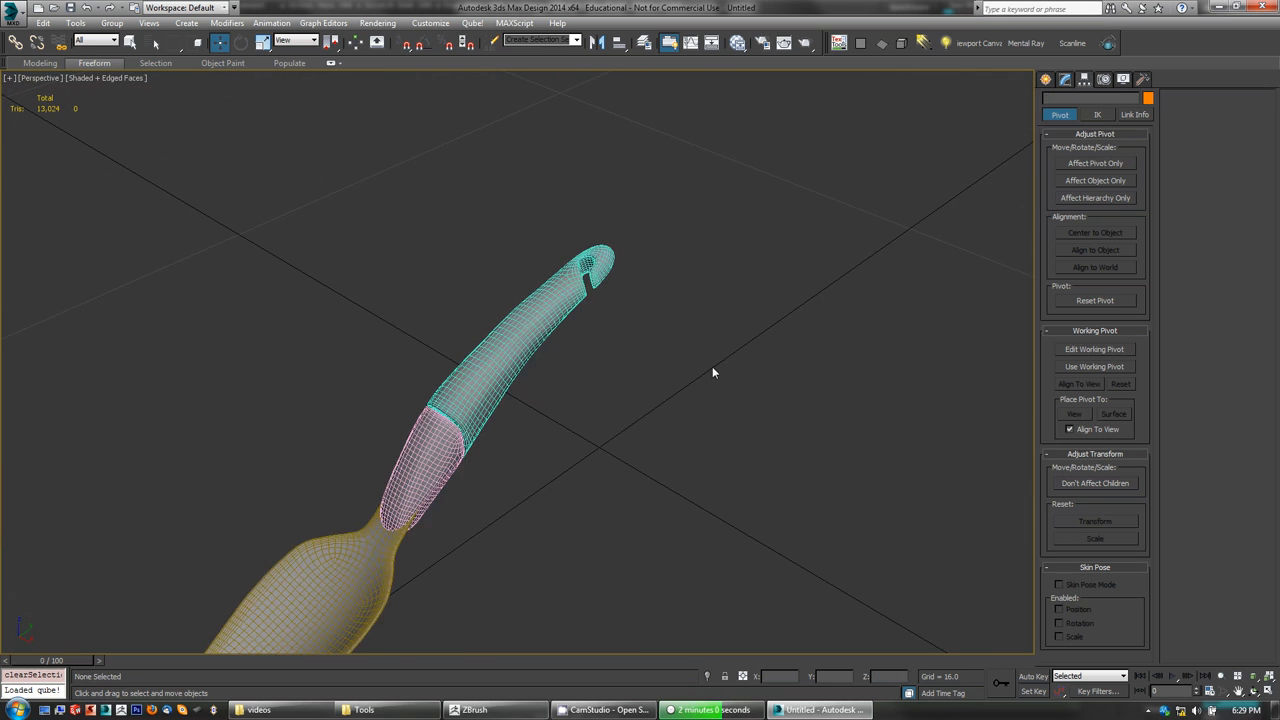
key(F3)
key(F3)
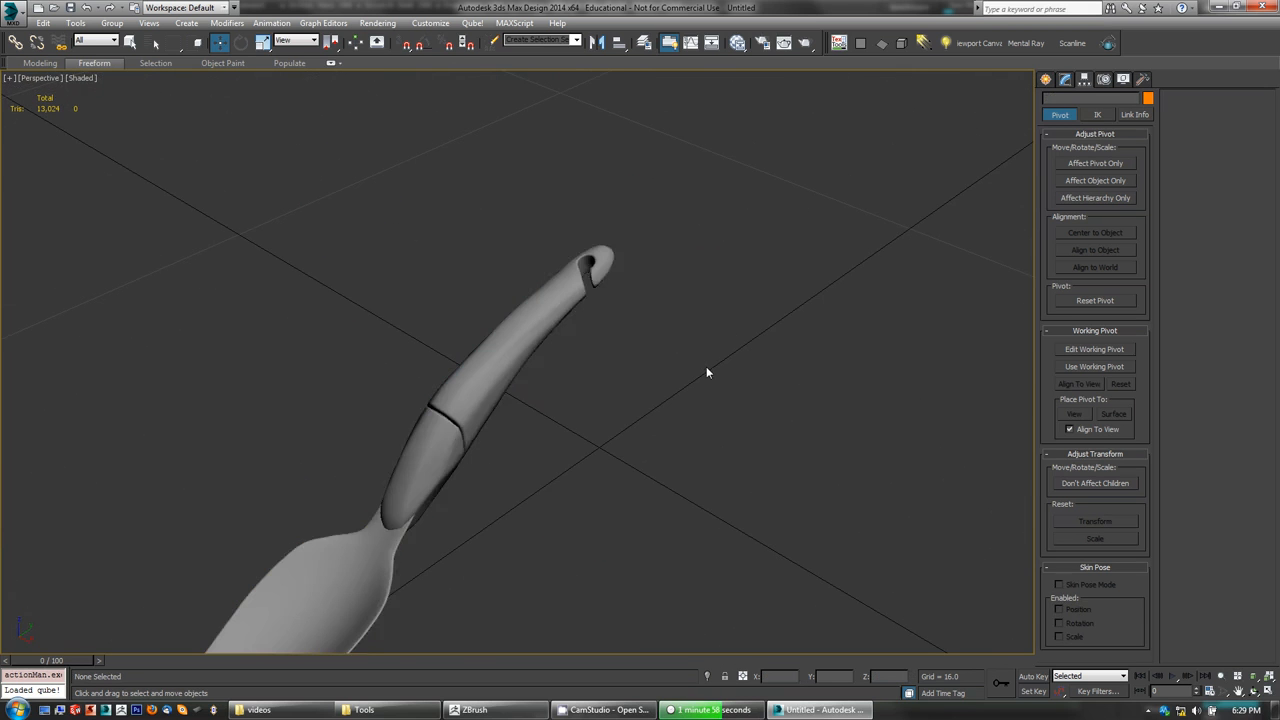
mouse_move(562, 437)
middle_down()
mouse_move(634, 334)
mouse_move(604, 404)
middle_up()
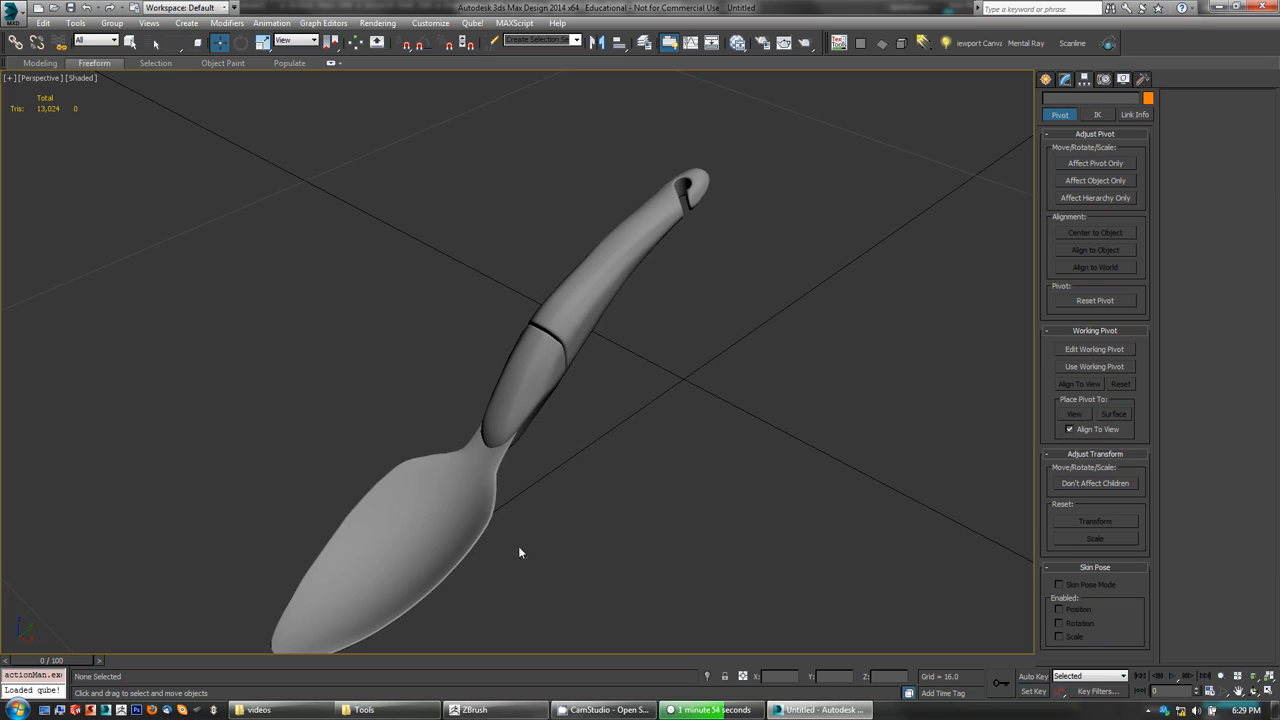
Check the blade, middle section and handle as separate objects, leave the handle selected and open the Slate Material Editor
click(452, 526)
click(530, 360)
click(590, 245)
click(600, 272)
middle_drag(616, 609, 625, 562)
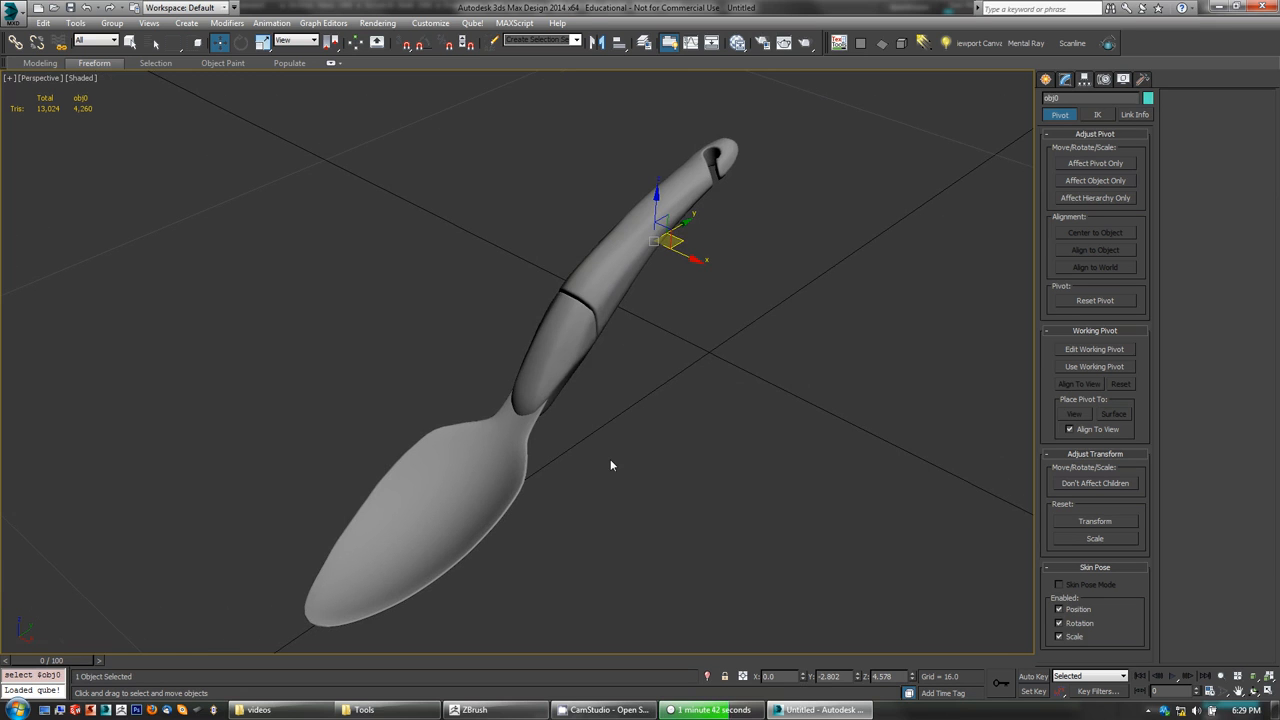
key(m)
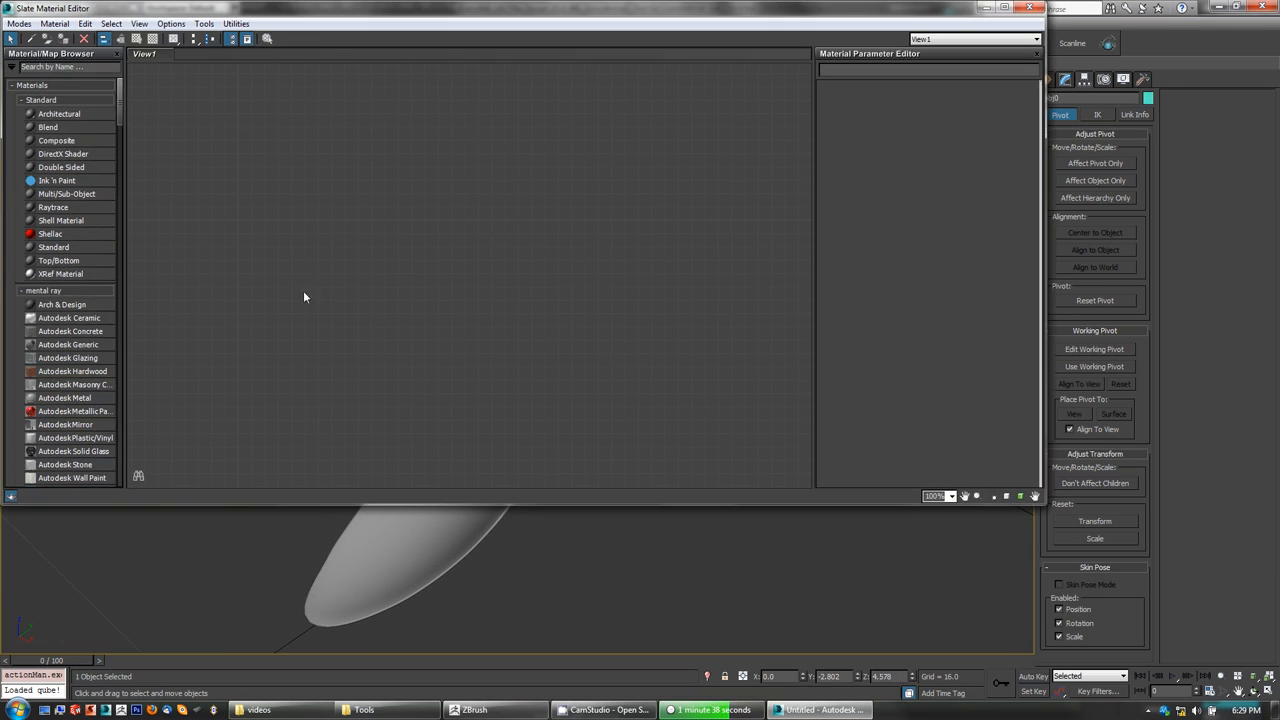
Add the scene's default Standard material to View1 as a node and enlarge its preview sphere
drag(122, 116, 101, 470)
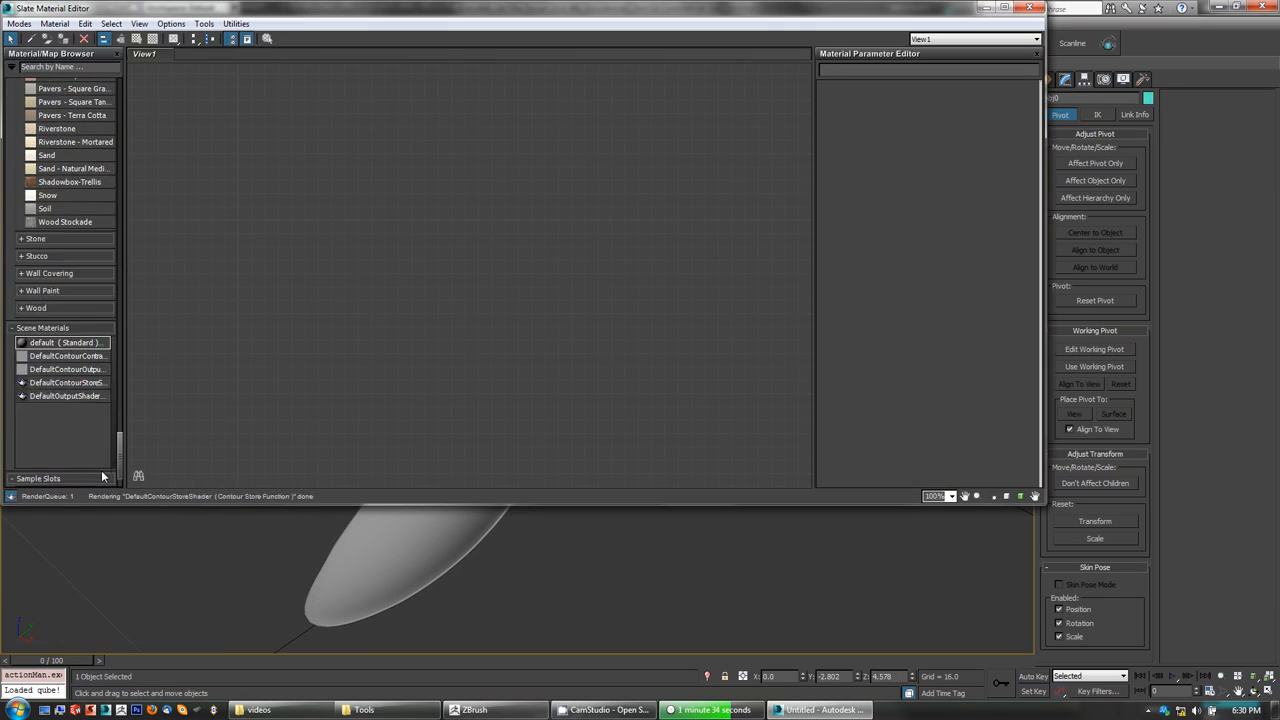
click(100, 484)
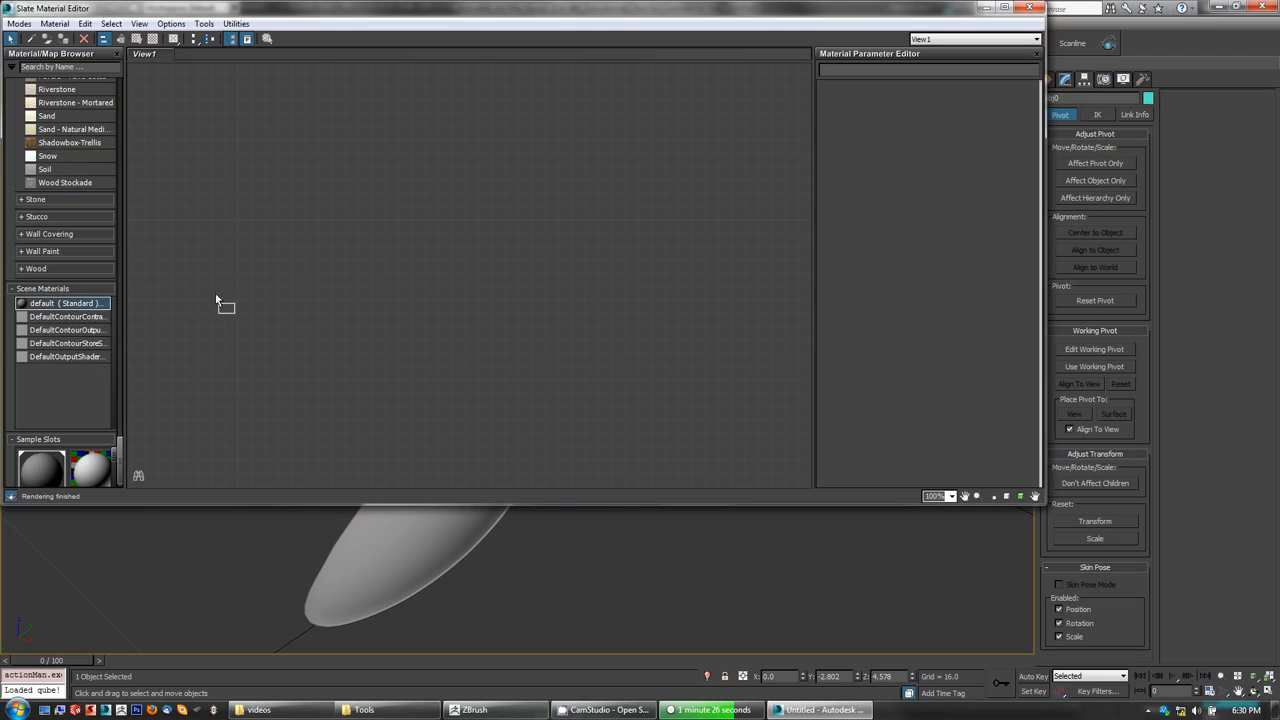
drag(227, 267, 247, 235)
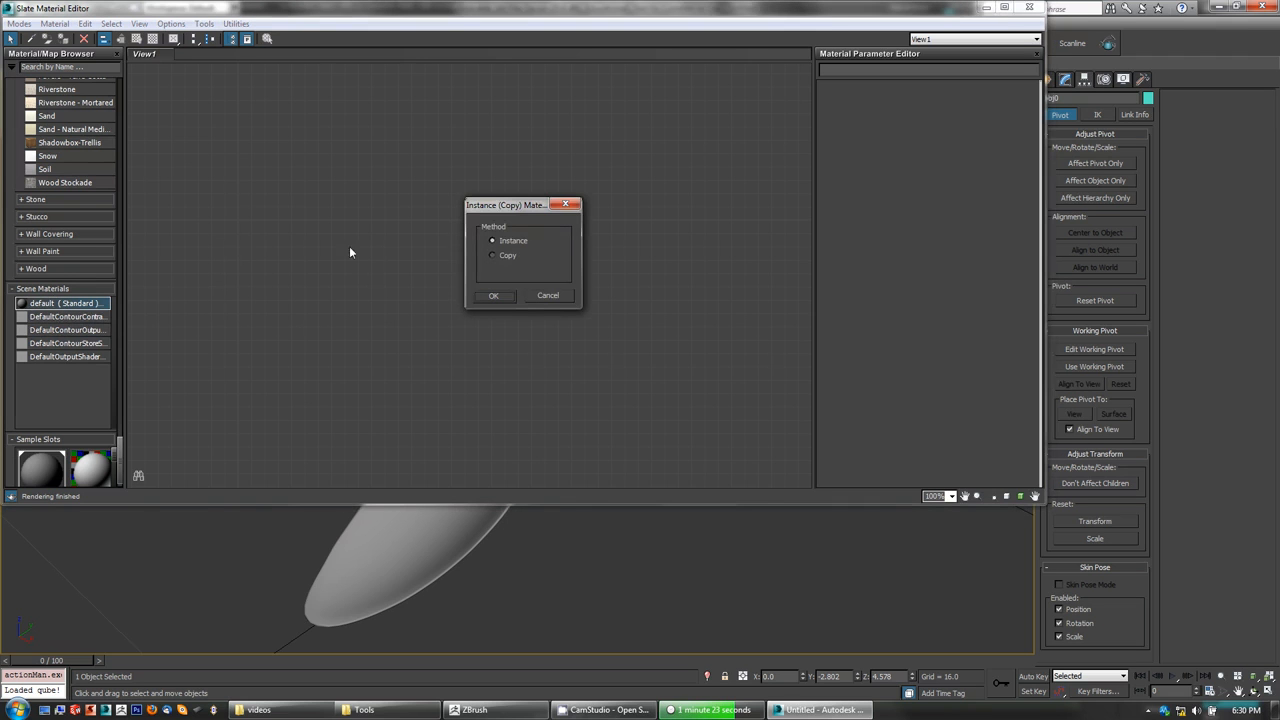
click(556, 298)
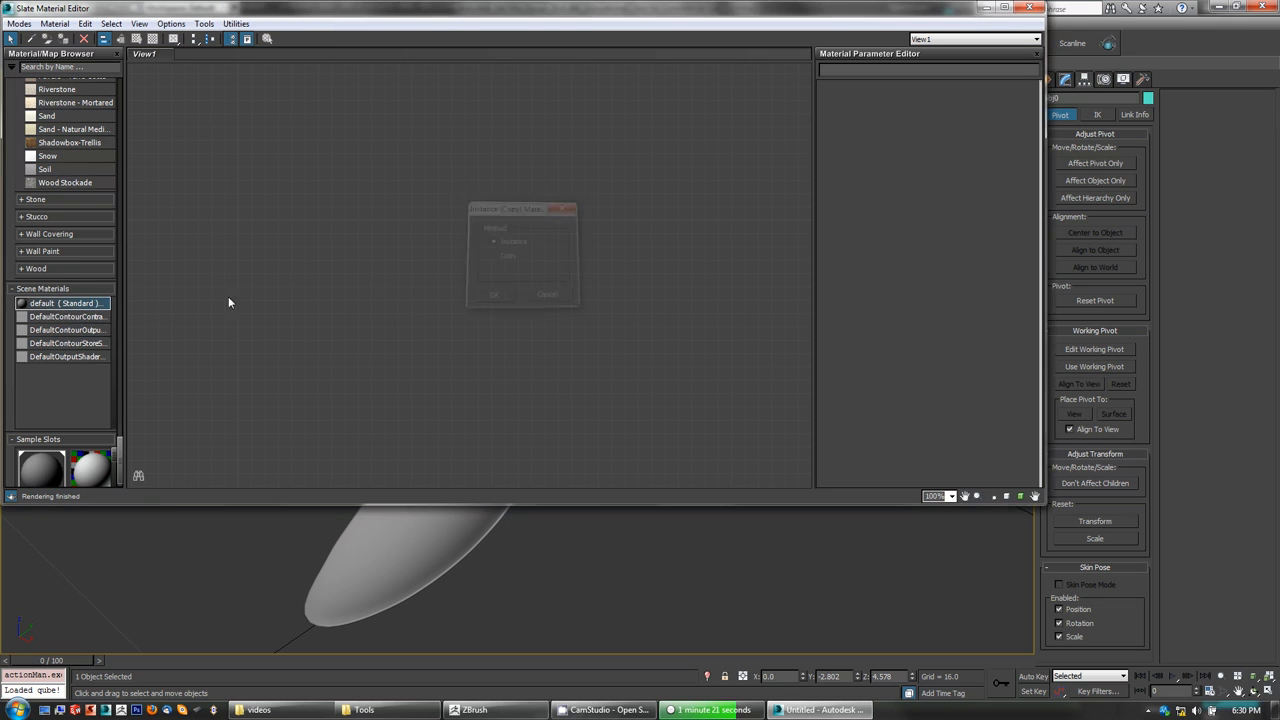
double_click(88, 303)
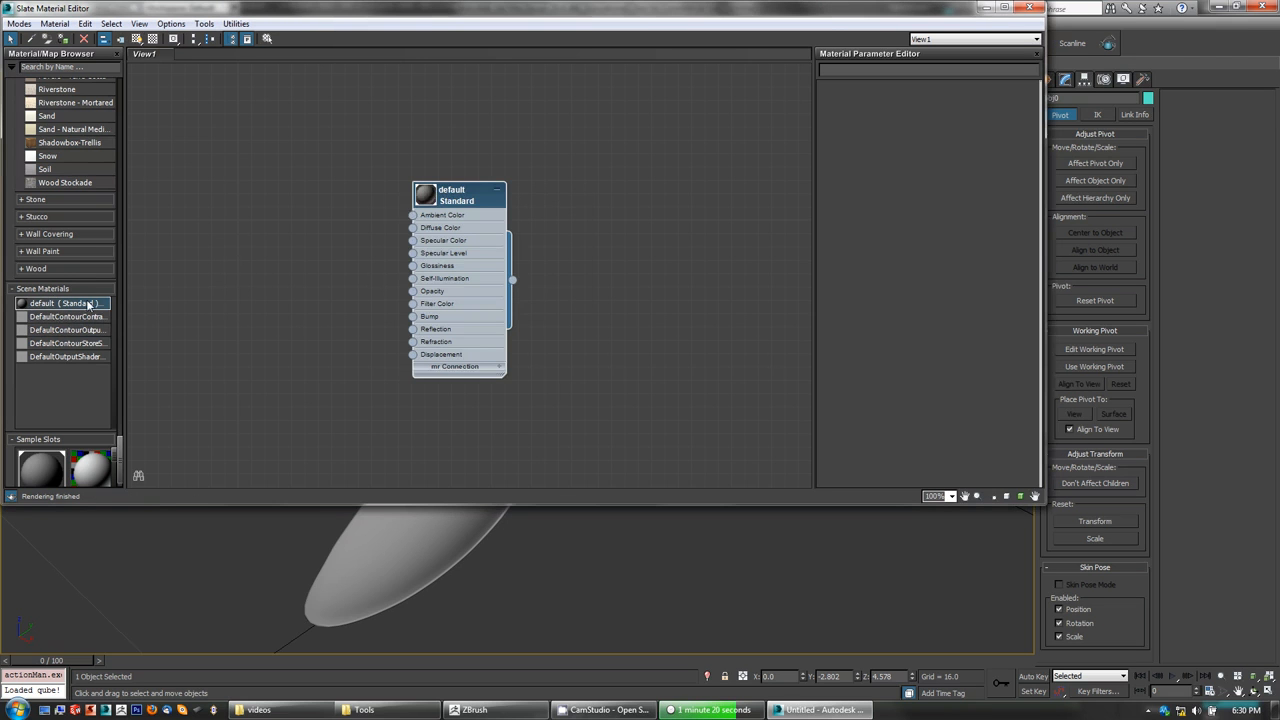
double_click(426, 198)
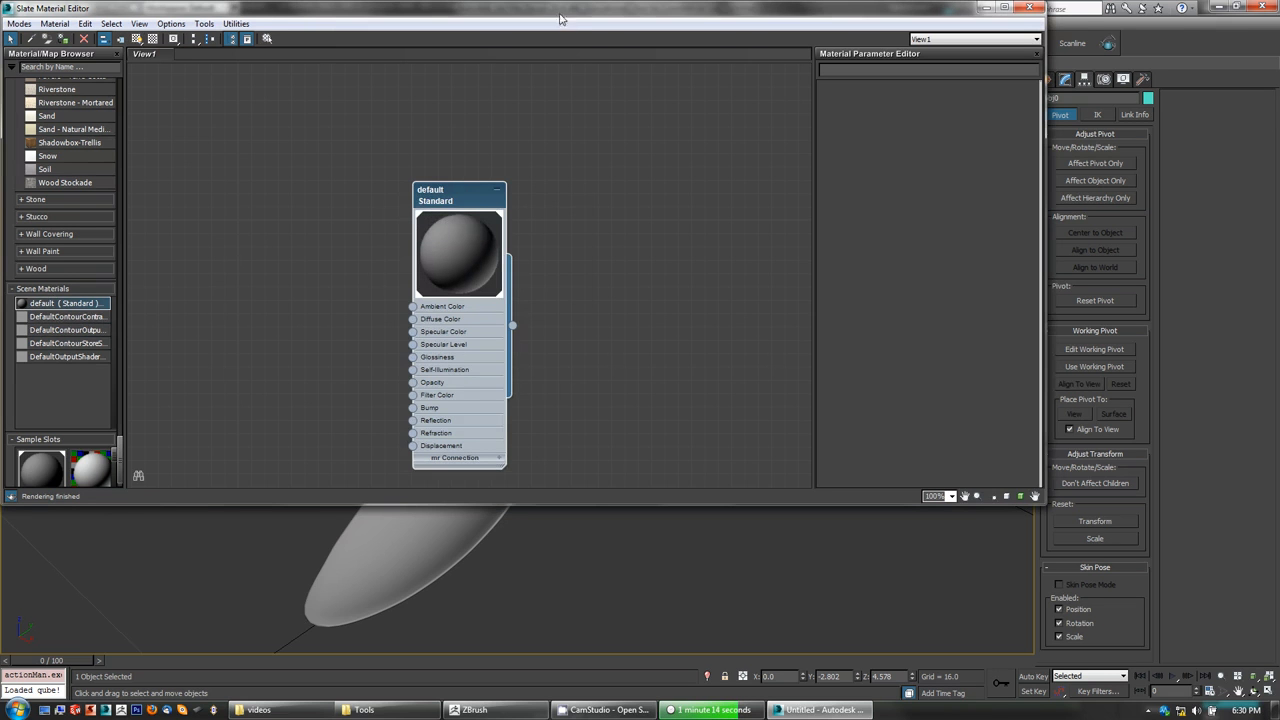
Move the Slate Material Editor window off the spade, check the middle section as a separate object and leave the blade selected
drag(563, 10, 608, 338)
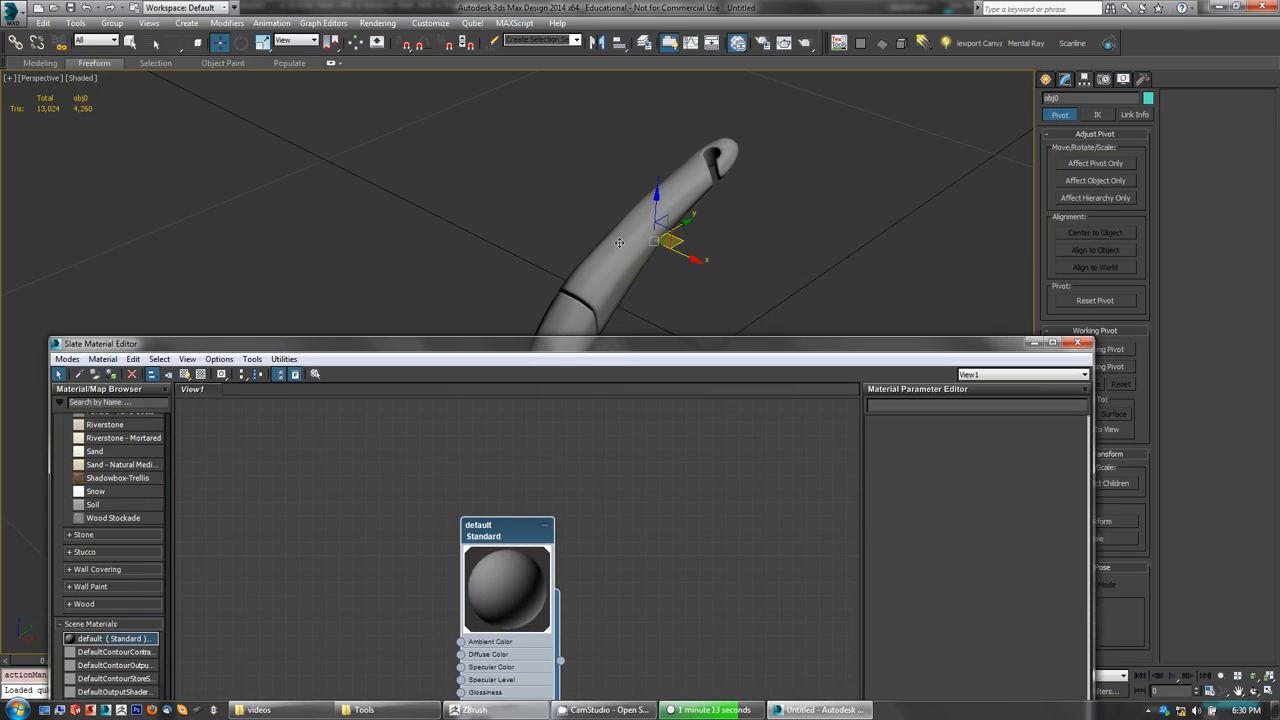
click(662, 314)
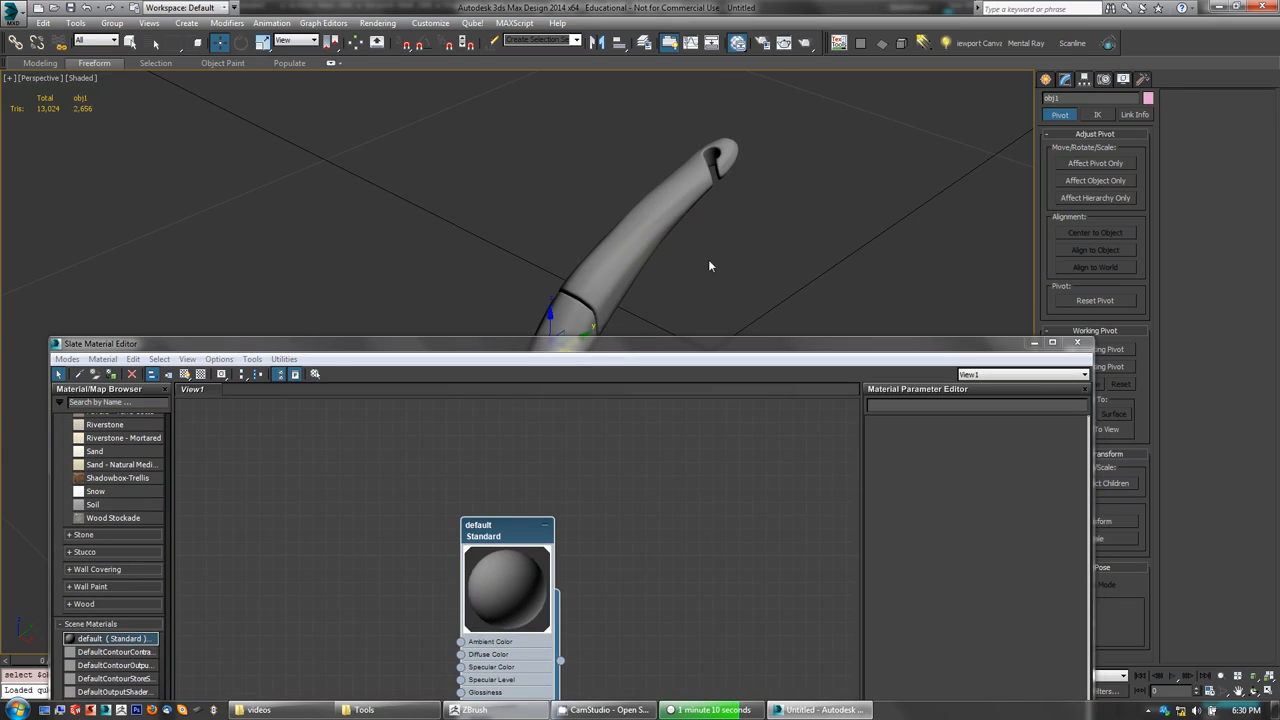
alt+middle_drag(443, 272, 483, 135)
click(531, 142)
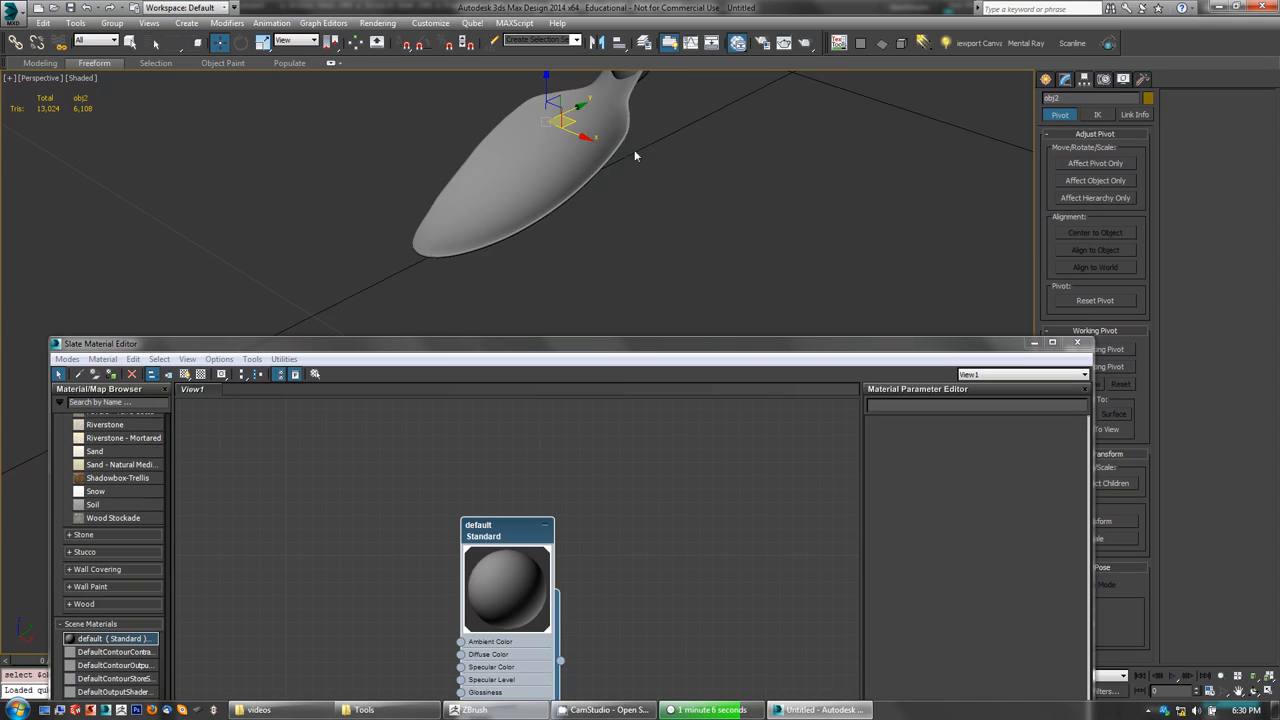
alt+middle_drag(634, 155, 713, 295)
alt+middle_drag(682, 238, 600, 277)
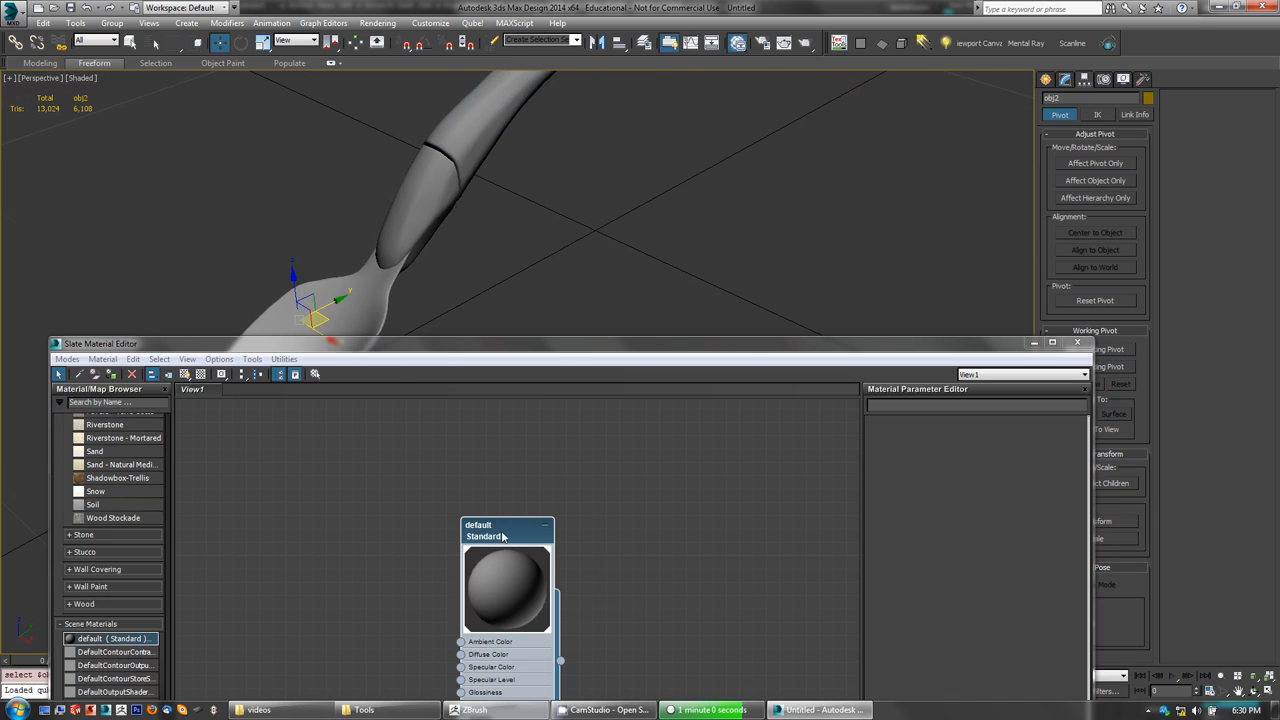
Move the default material node aside in View1 to free up space next to it
drag(502, 537, 343, 440)
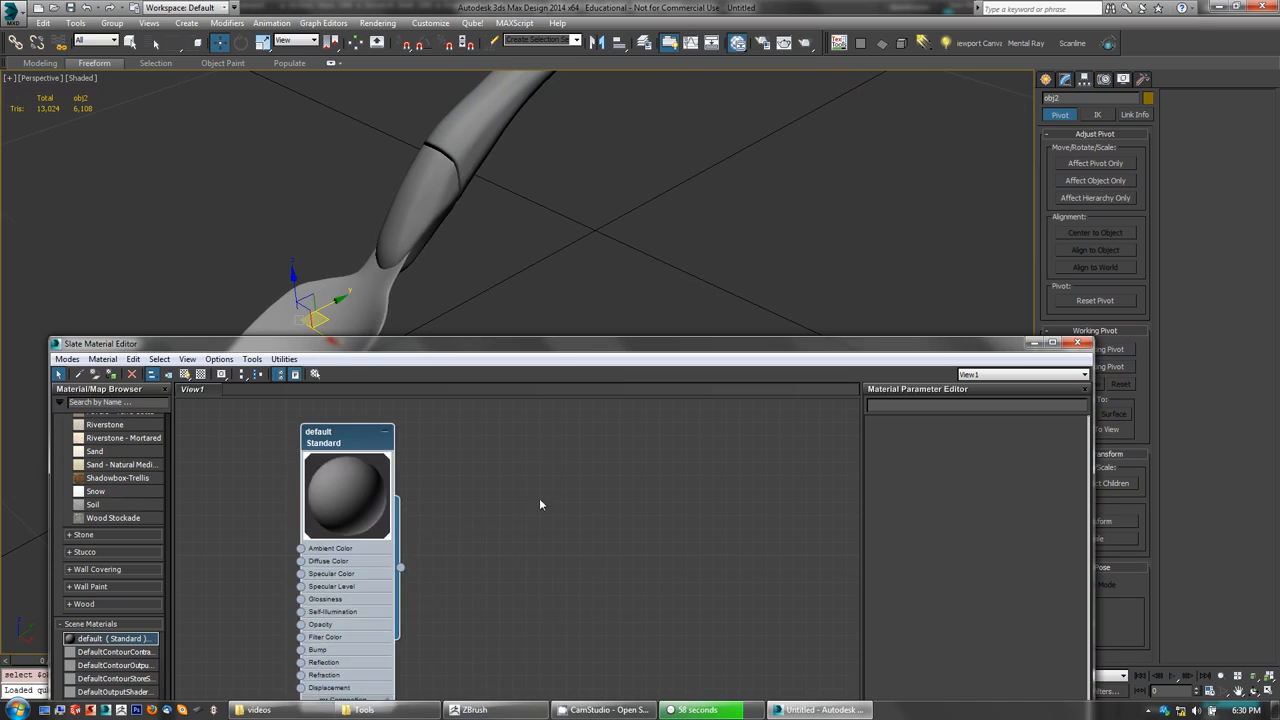
middle_drag(539, 498, 470, 513)
scroll(468, 511, down, 2)
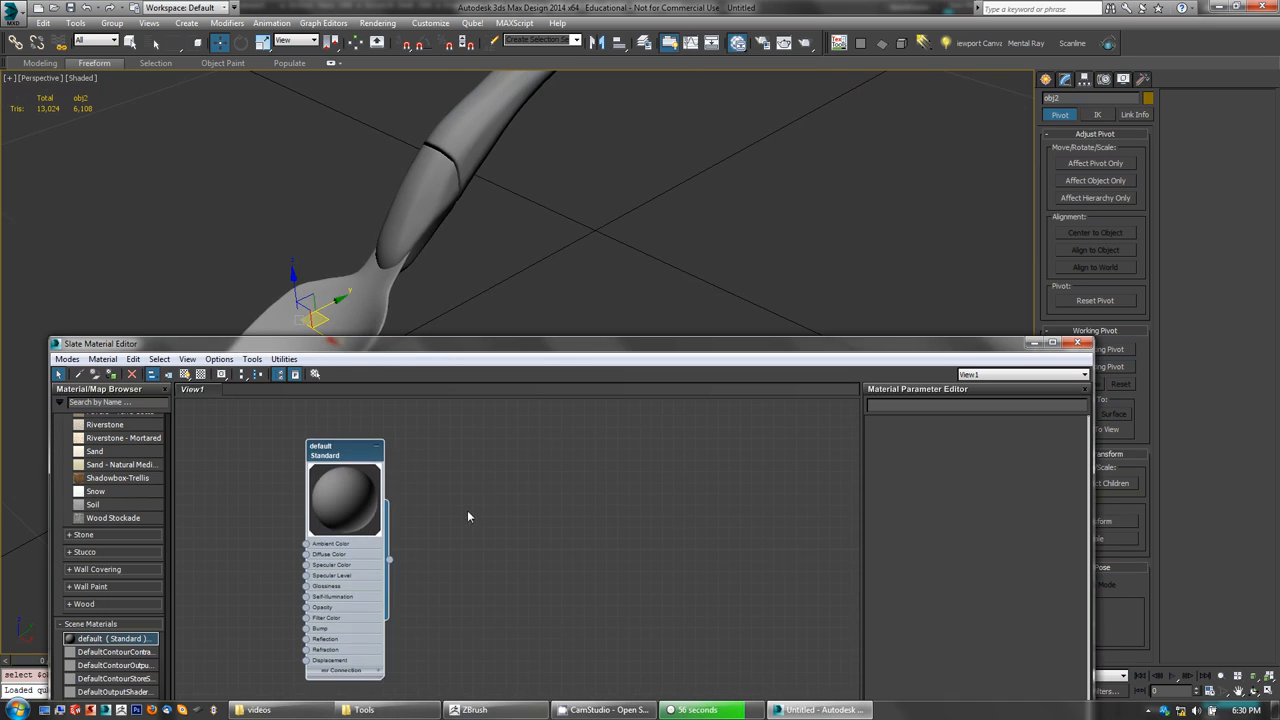